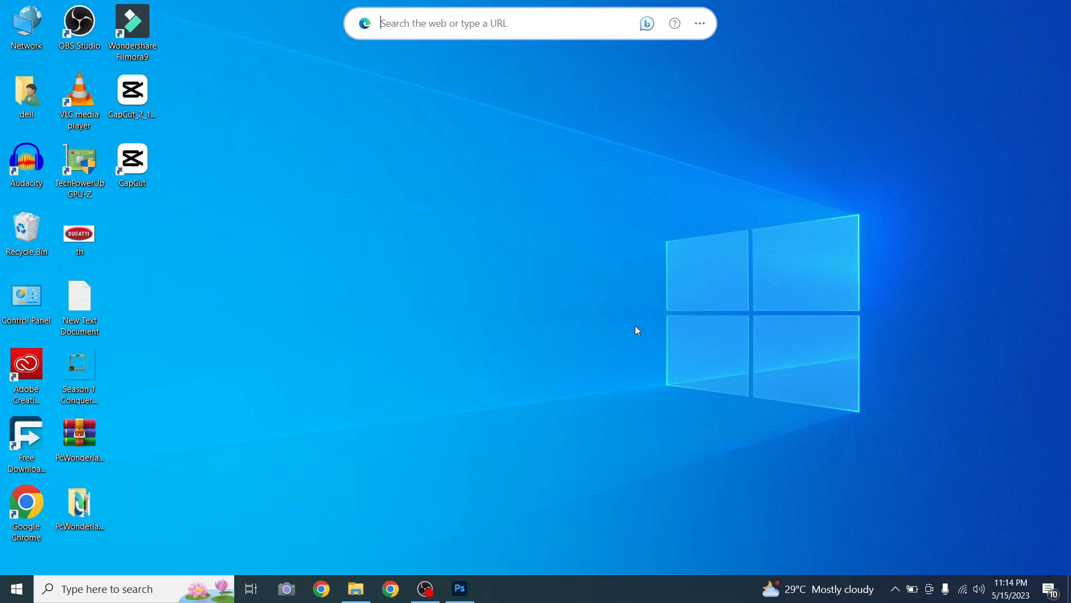
pyautogui.click(131, 588)
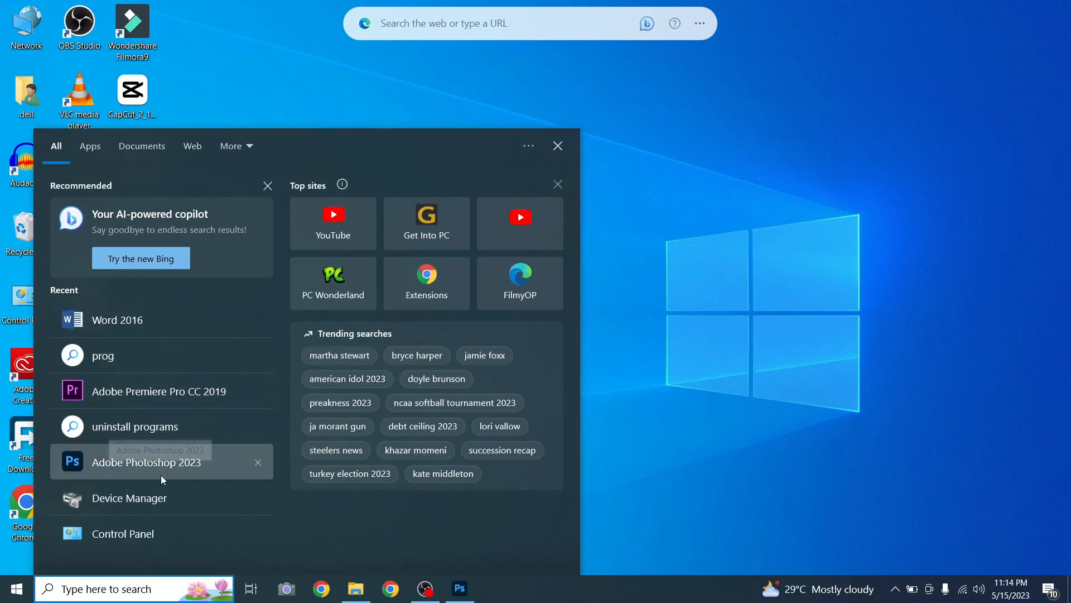
pyautogui.click(623, 226)
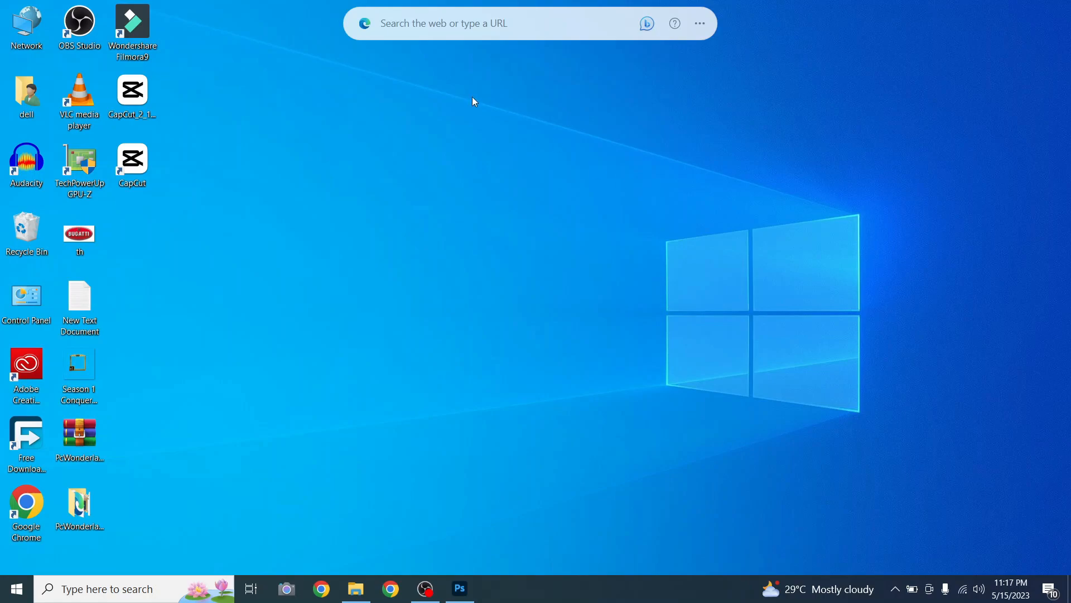
# Open Chrome with the Person 1 profile and search Google for photoshop.
pyautogui.click(400, 590)
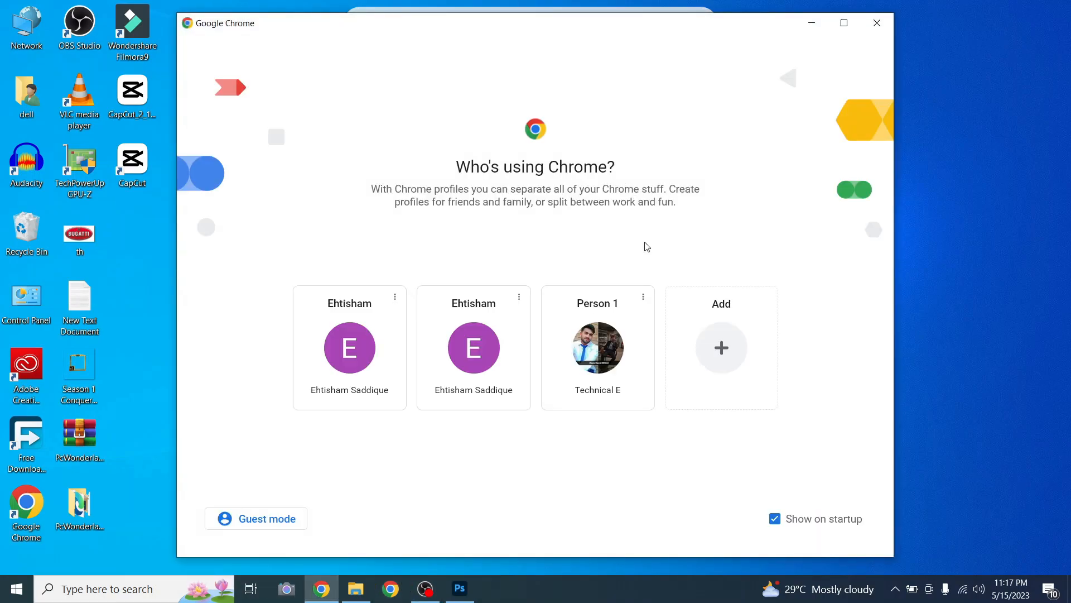
pyautogui.click(606, 335)
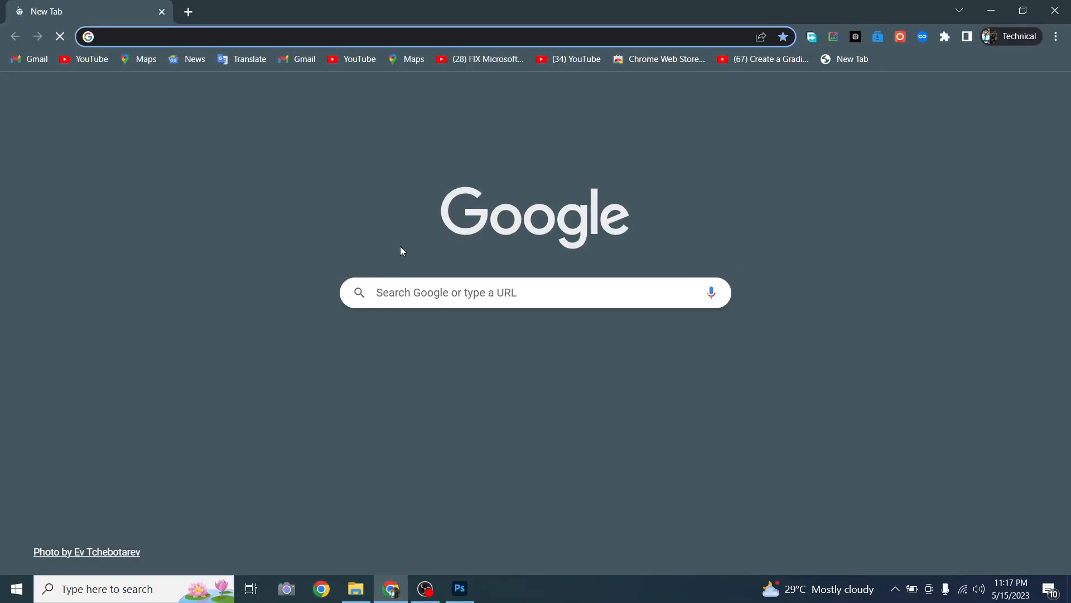
pyautogui.click(419, 289)
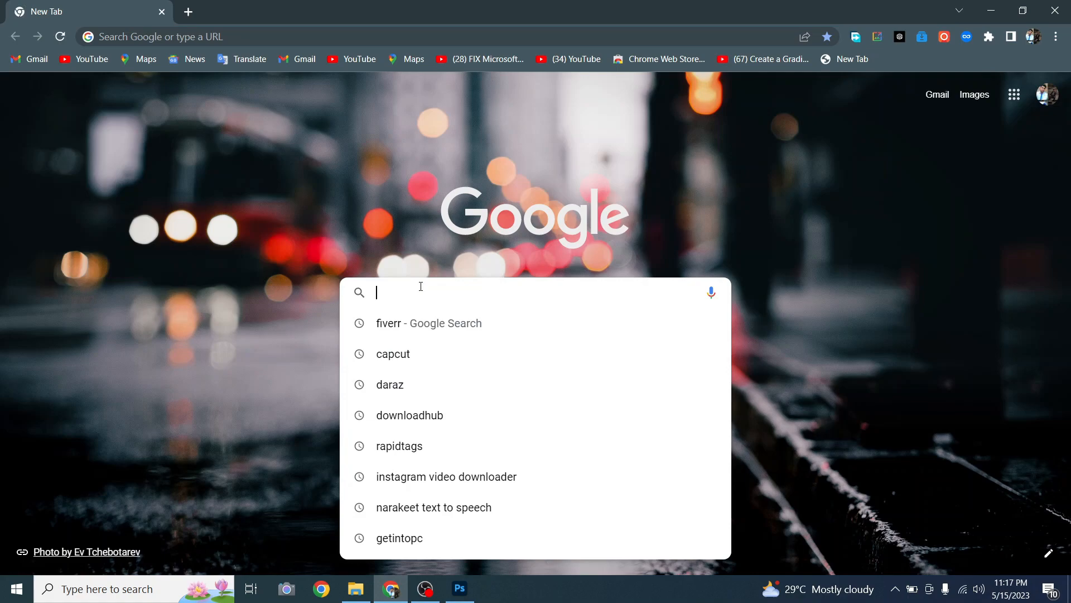
pyautogui.write('photosho[')
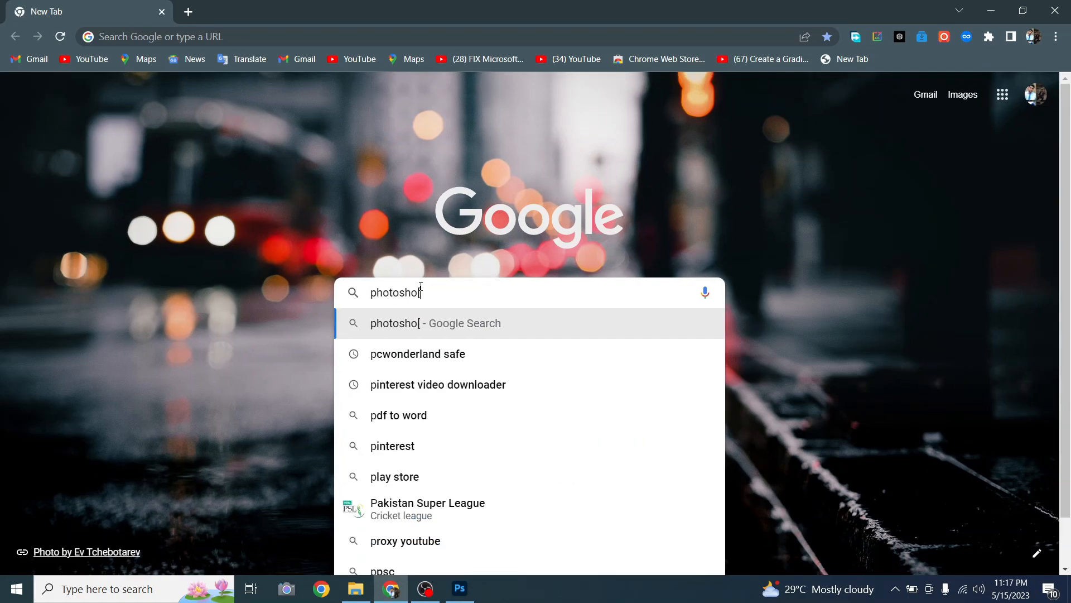
pyautogui.press('BackSpace')
pyautogui.write('p')
pyautogui.press('Return')
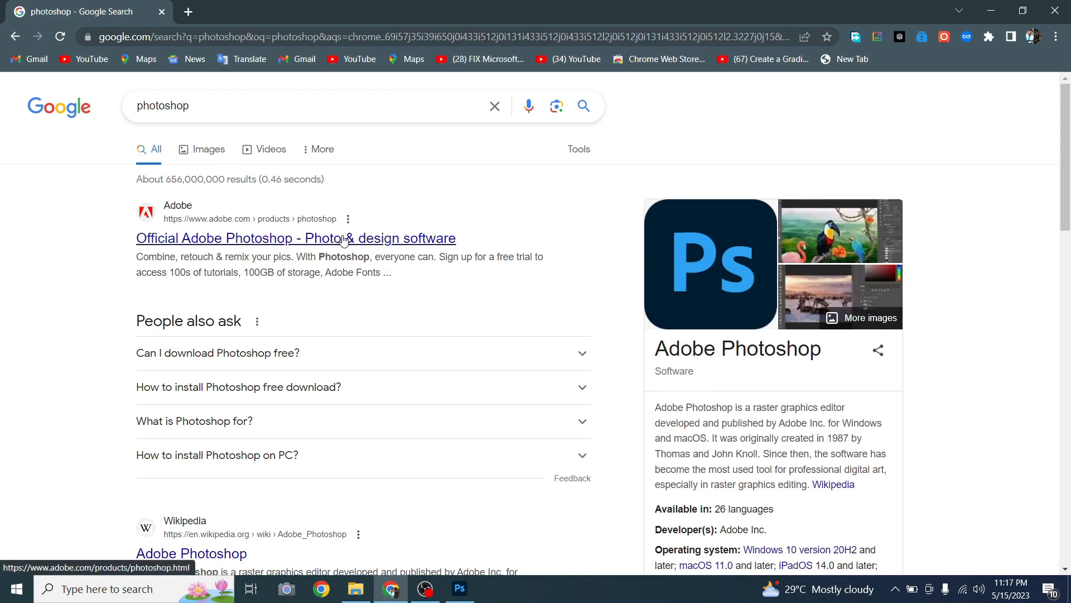
# Open Adobe's official Photoshop page, examine the starting subscription price, and minimize the browser.
pyautogui.click(345, 239)
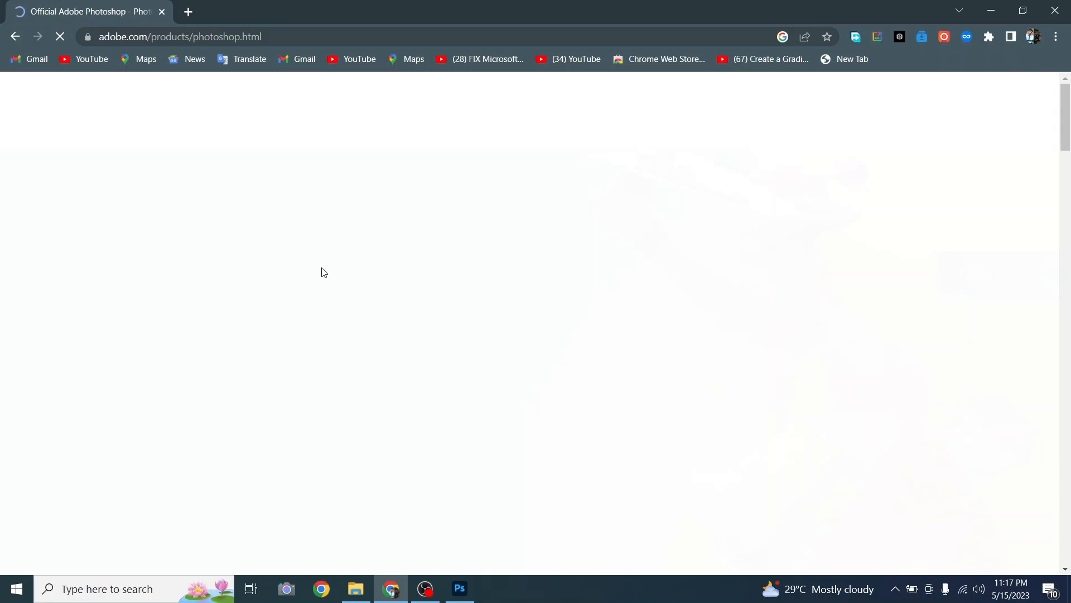
pyautogui.scroll(-4, 239, 347)
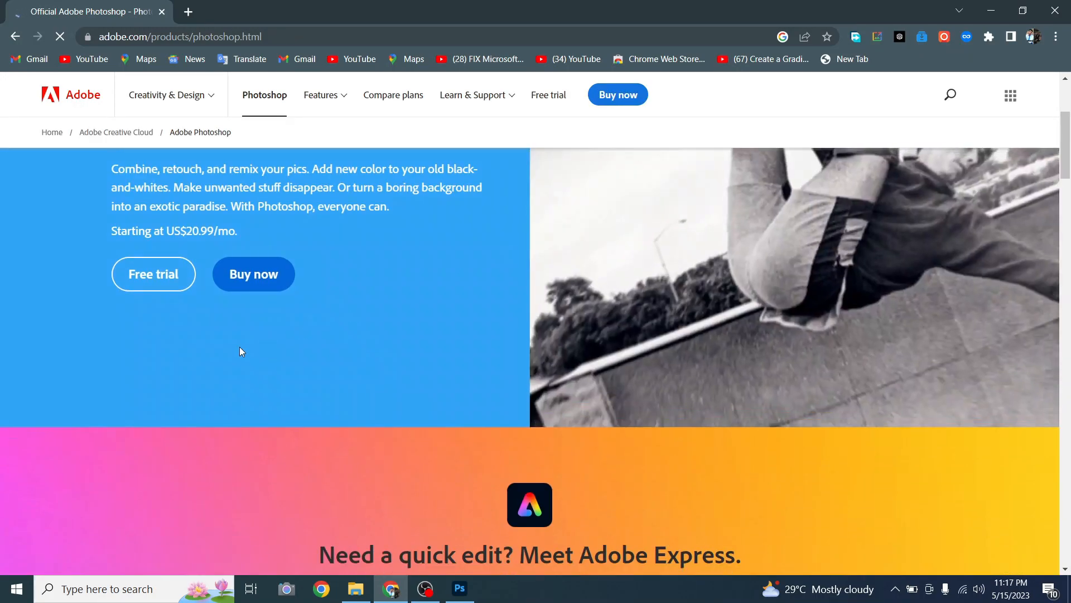
pyautogui.scroll(4, 233, 367)
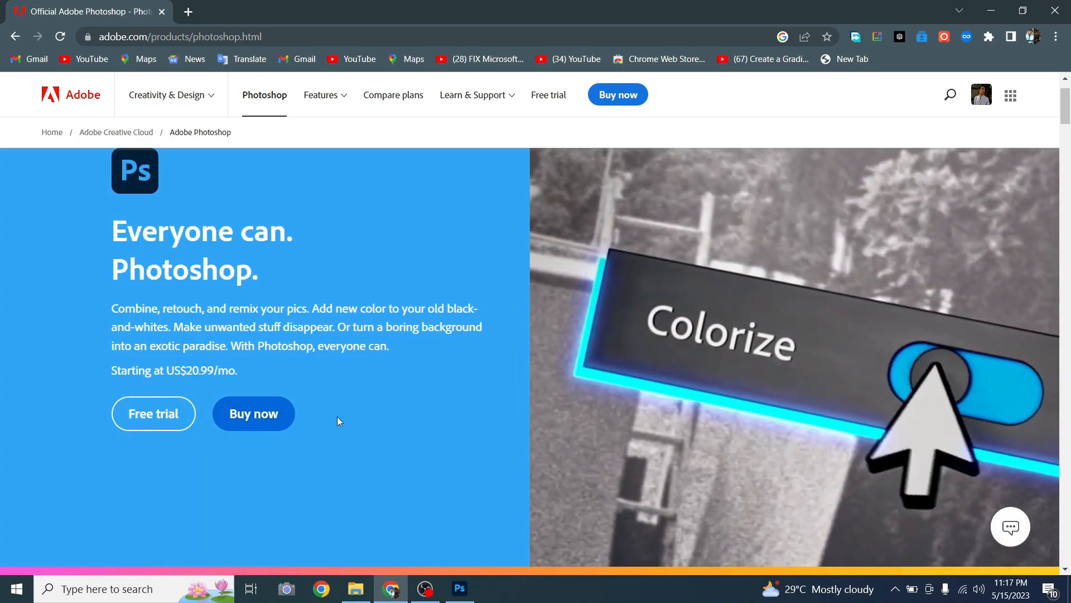
pyautogui.scroll(-5, 339, 419)
pyautogui.scroll(5, 219, 354)
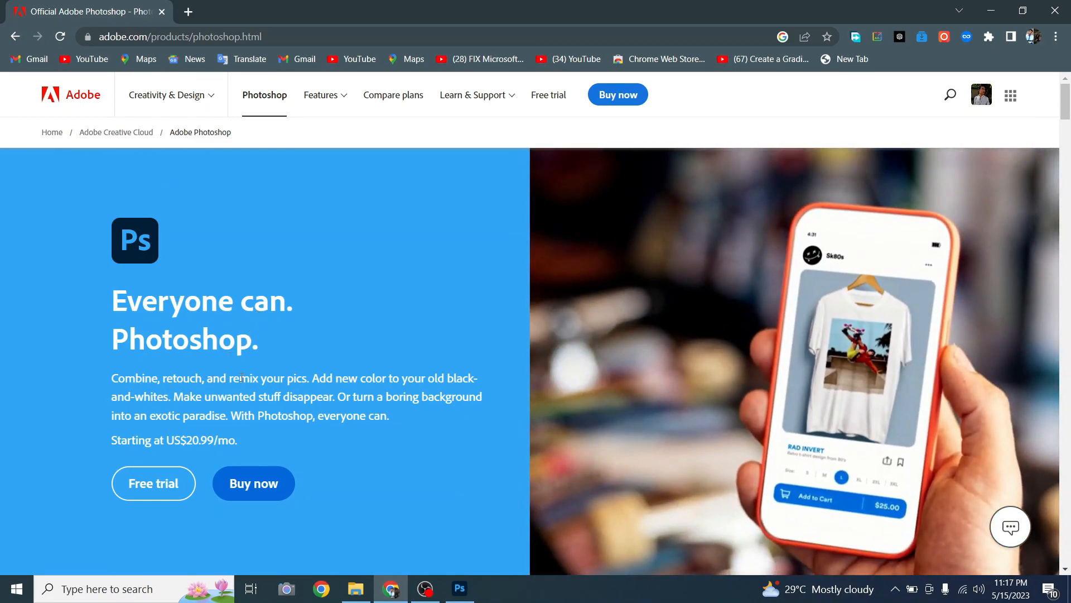
pyautogui.scroll(-1, 254, 371)
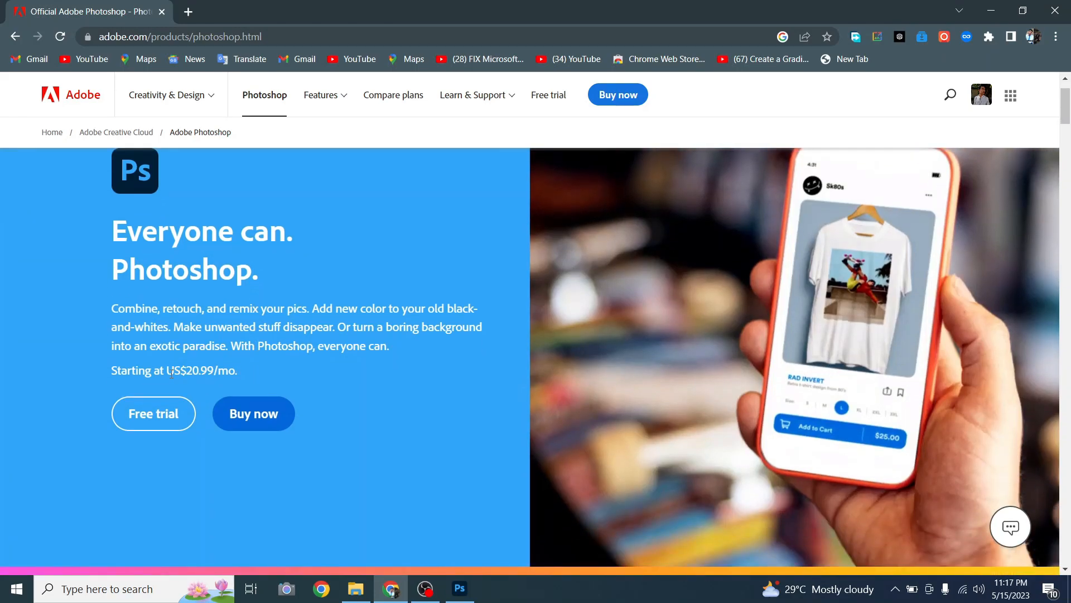
pyautogui.moveTo(188, 369); pyautogui.dragTo(216, 370)
pyautogui.click(234, 372)
pyautogui.click(991, 11)
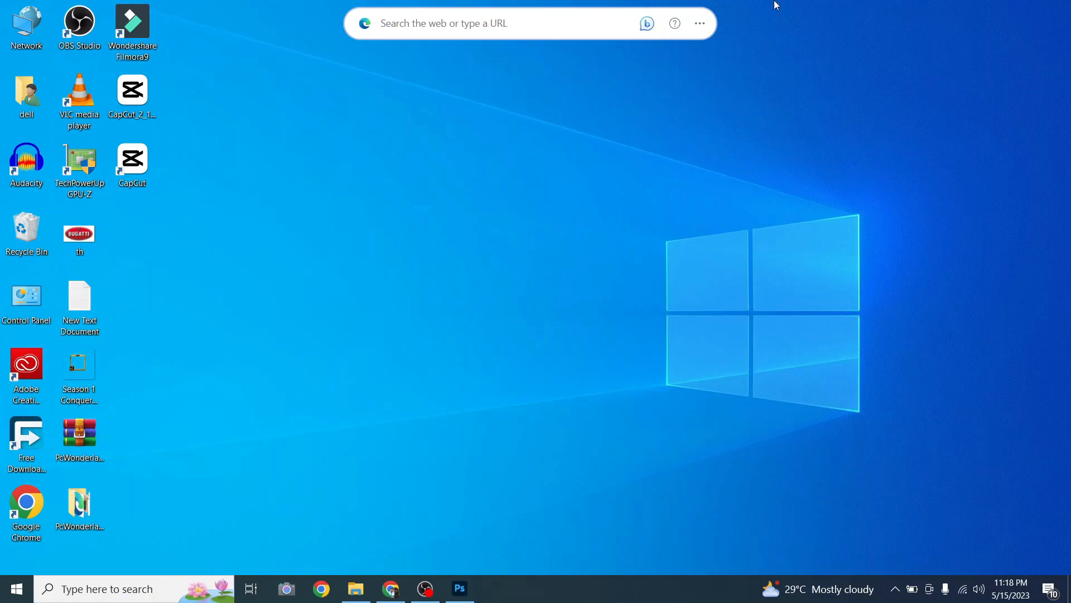
# Switch to Photoshop and start a new document using the Photo presets.
pyautogui.click(462, 593)
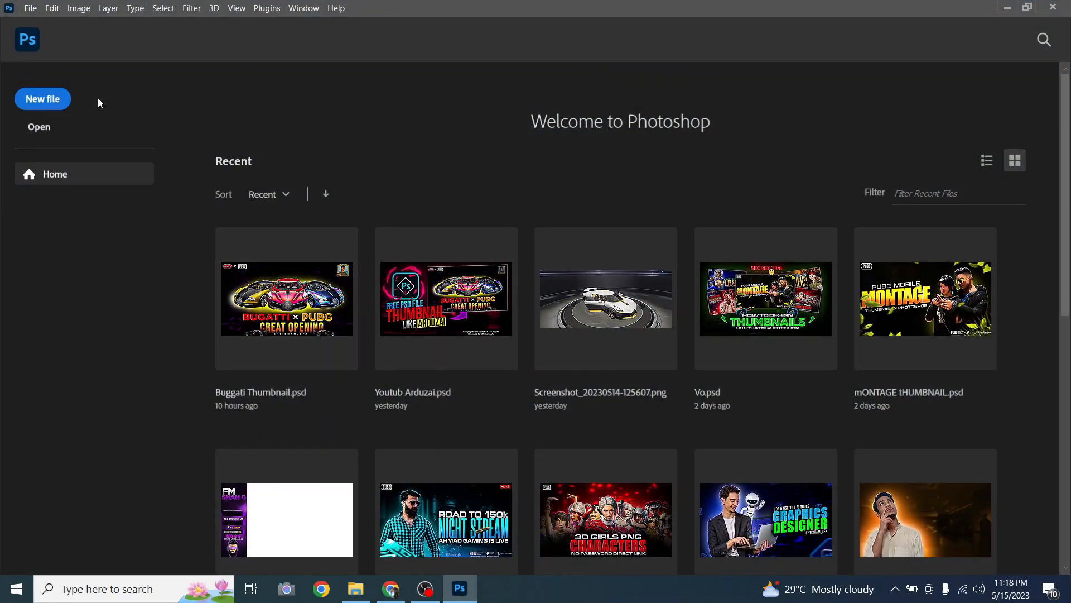
pyautogui.click(55, 99)
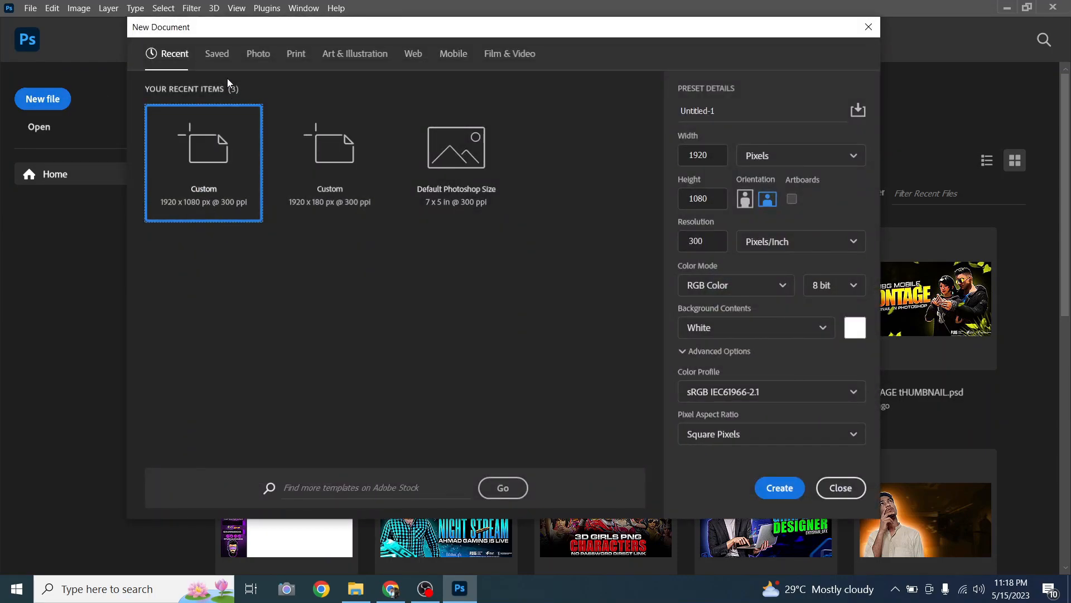
pyautogui.click(217, 53)
pyautogui.click(258, 61)
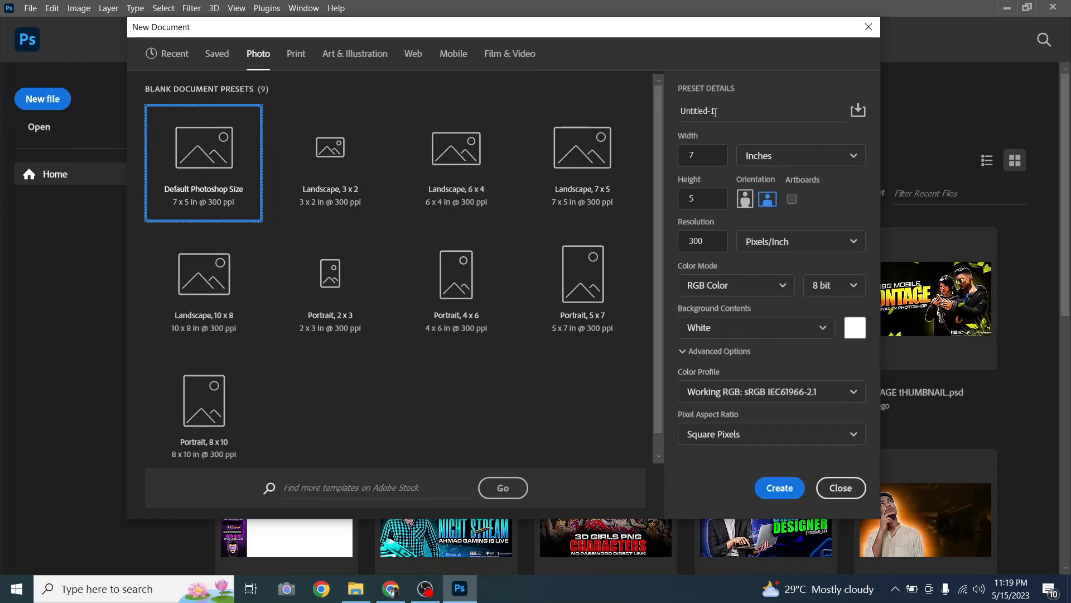
# Name the new document Background Tutorial.
pyautogui.moveTo(735, 113); pyautogui.dragTo(676, 107)
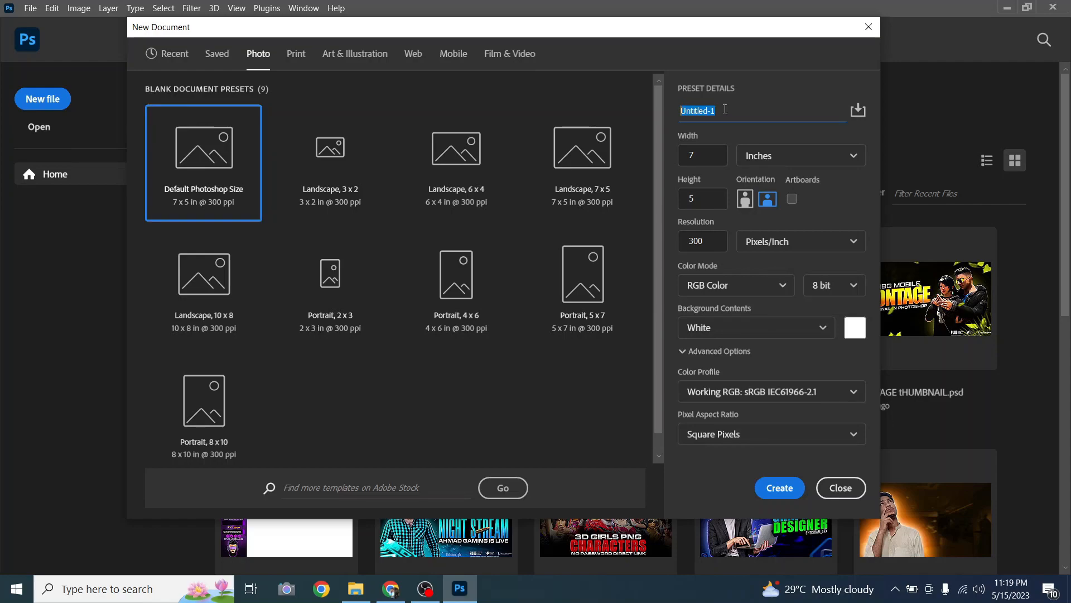
pyautogui.press('BackSpace')
pyautogui.write('Thu')
pyautogui.press('BackSpace')
pyautogui.press('BackSpace')
pyautogui.press('BackSpace')
pyautogui.write('Background Tutorial')
# Set the new document's units to pixels and its color mode to RGB Color.
pyautogui.click(830, 156)
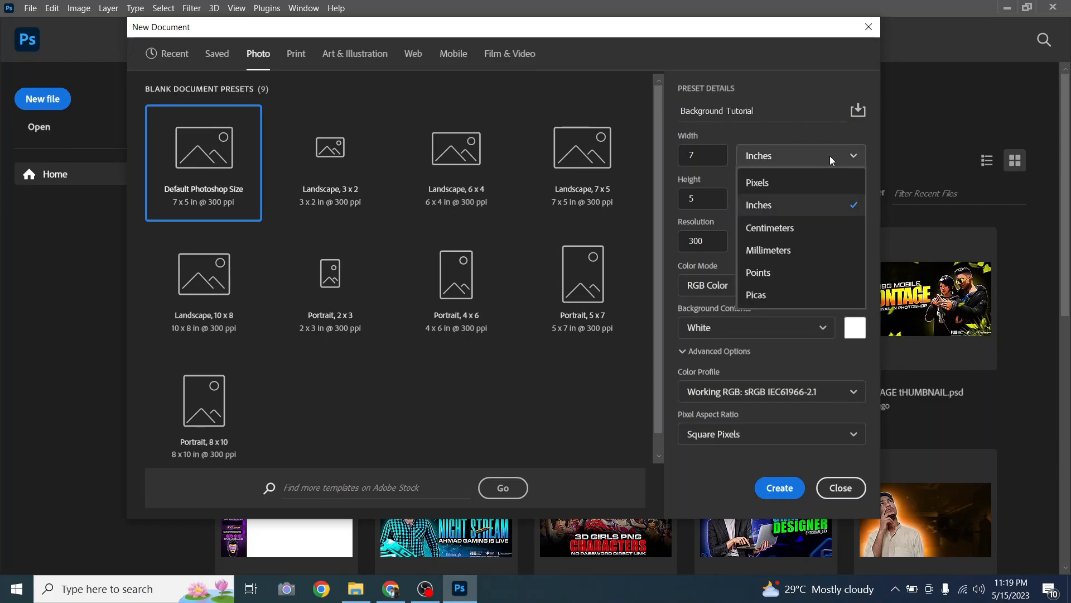
pyautogui.click(773, 183)
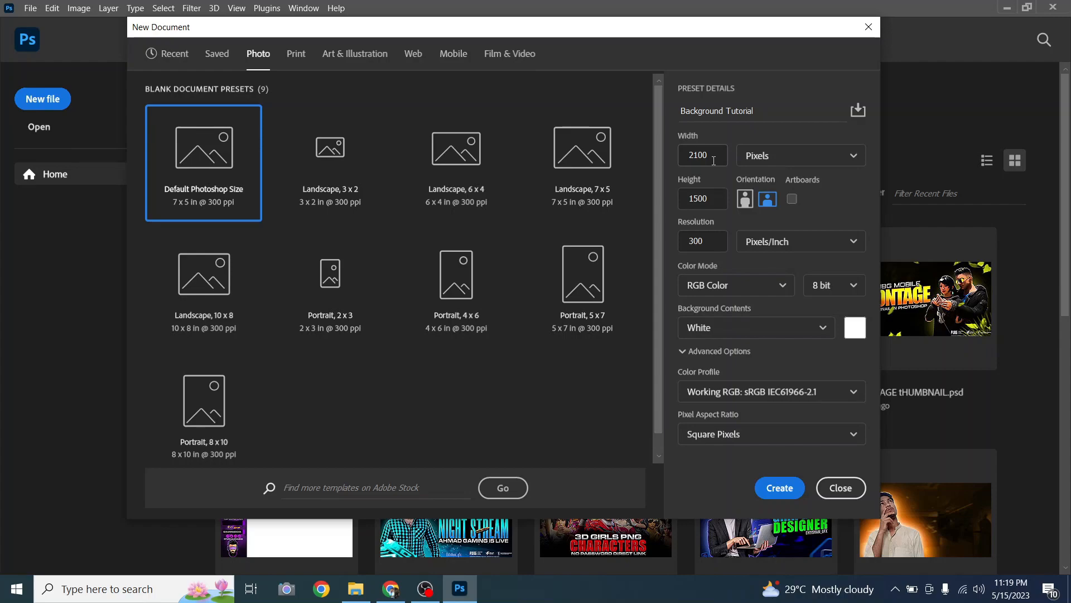
pyautogui.click(757, 283)
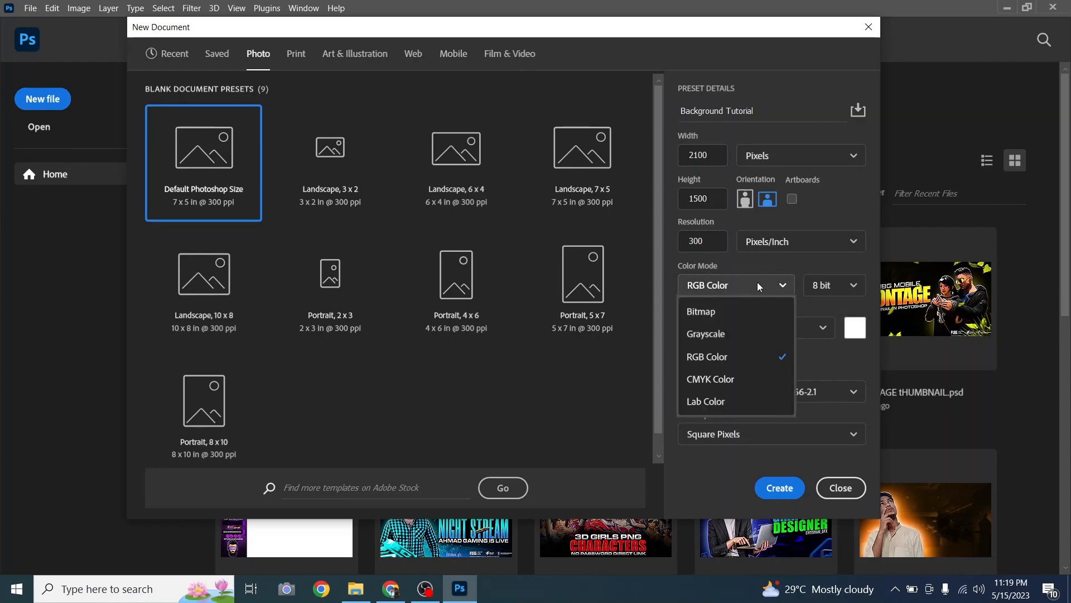
pyautogui.click(723, 357)
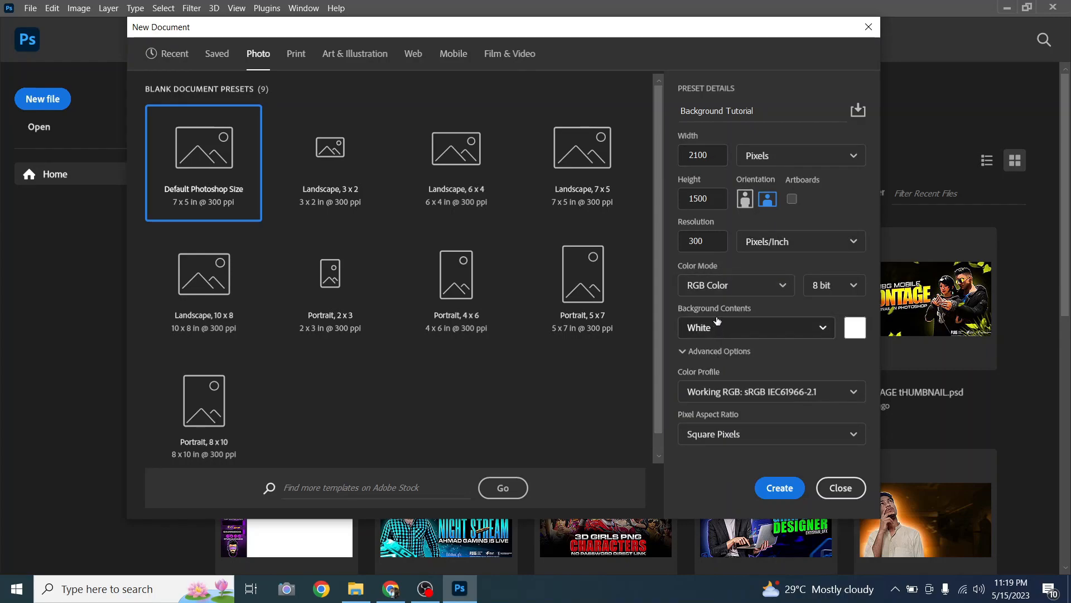
pyautogui.click(720, 282)
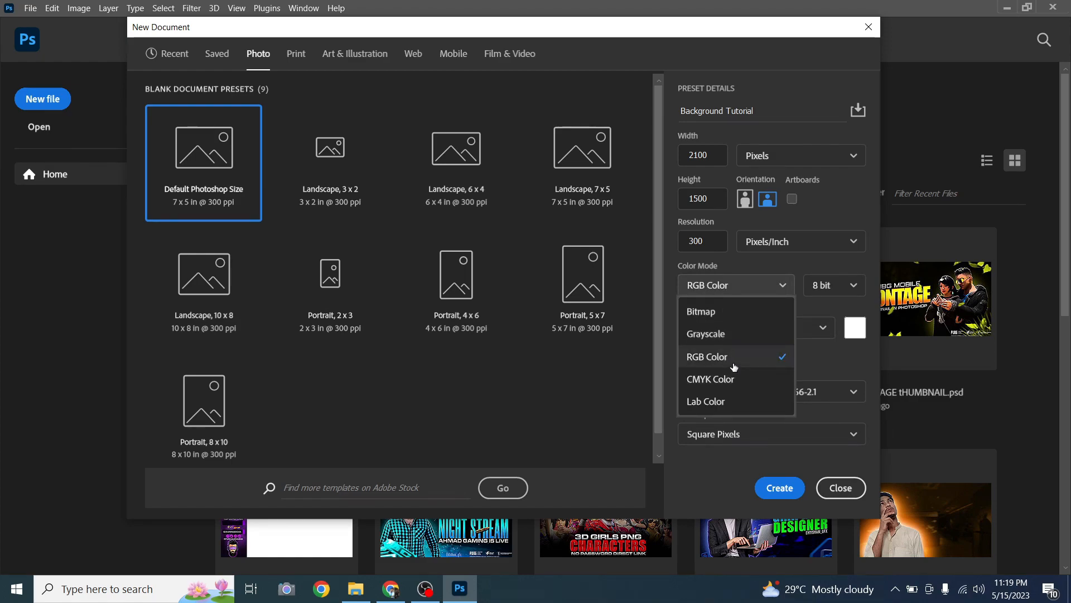
pyautogui.click(732, 362)
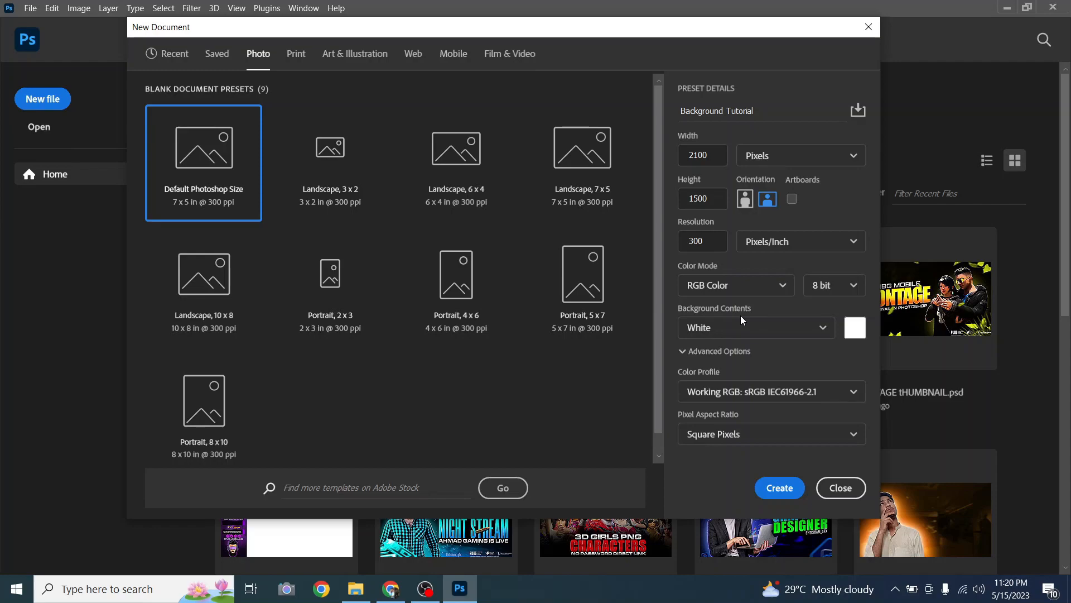
# Try a document size of 1080 pixels wide by 720 pixels high and clear the height.
pyautogui.click(713, 246)
pyautogui.doubleClick(715, 156)
pyautogui.write('1080')
pyautogui.doubleClick(699, 196)
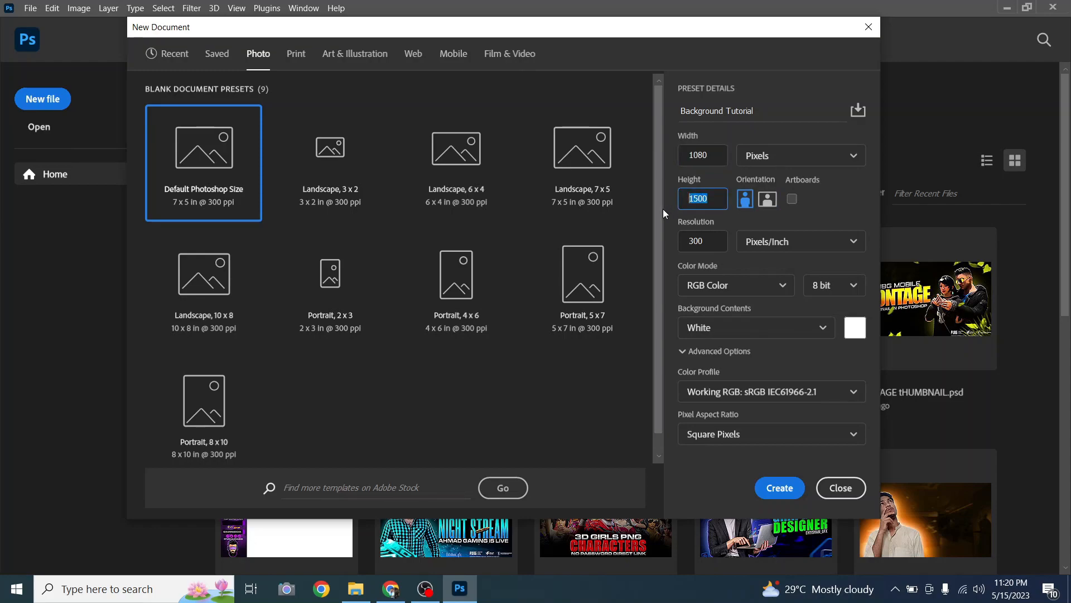
pyautogui.press('BackSpace')
pyautogui.write('720')
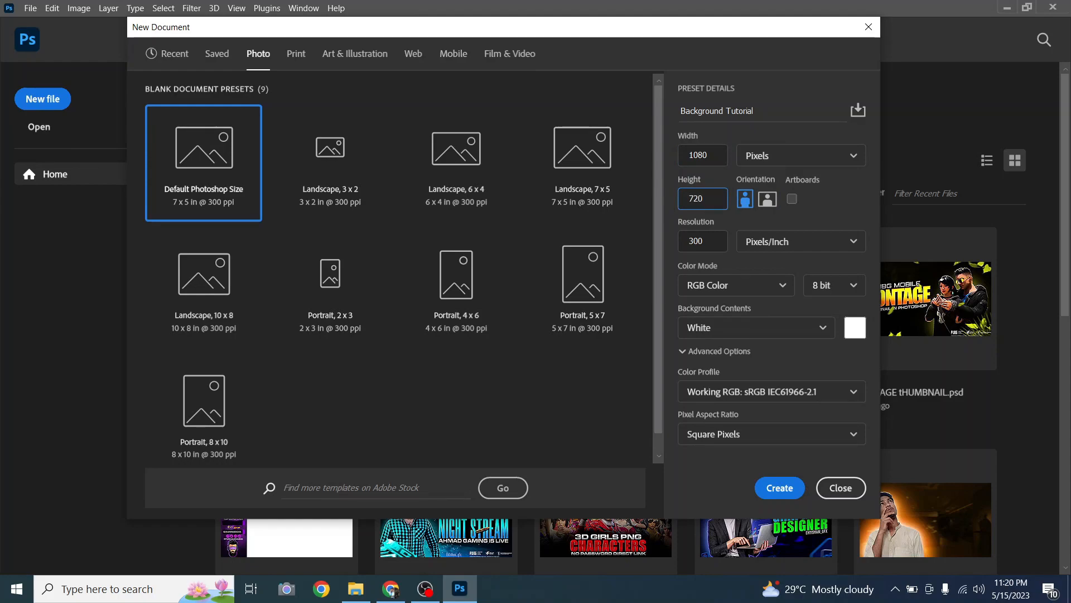
pyautogui.press('BackSpace')
pyautogui.press('BackSpace')
# Set the document size to 1920 pixels wide by 1080 pixels high in landscape orientation.
pyautogui.doubleClick(677, 159)
pyautogui.write('1920')
pyautogui.doubleClick(712, 197)
pyautogui.write('1080')
pyautogui.click(747, 202)
pyautogui.click(764, 210)
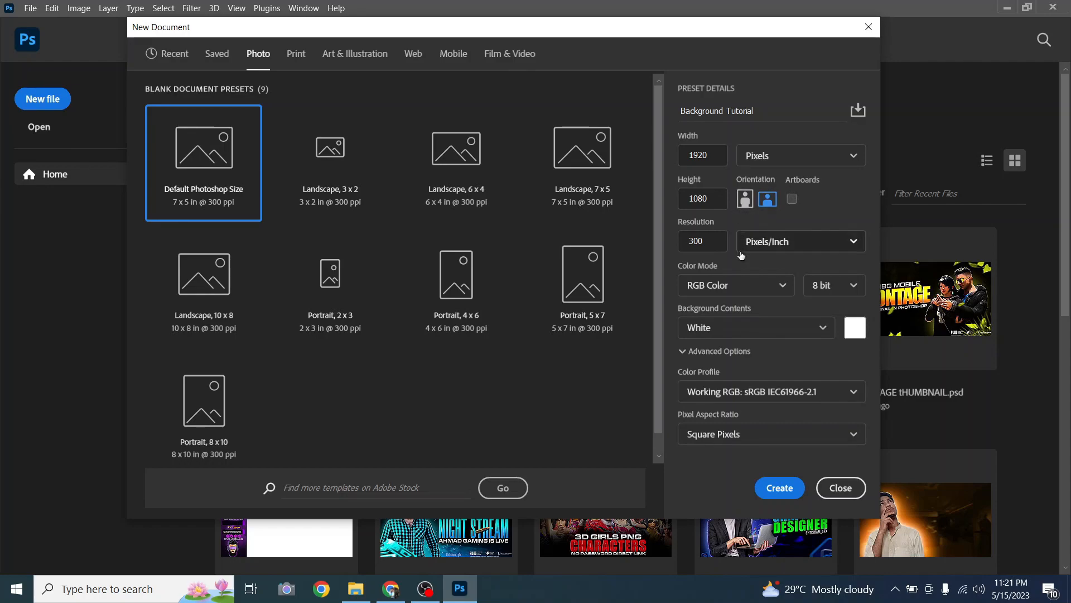
# Try Transparent and Black as the background contents and set them back to White.
pyautogui.click(768, 324)
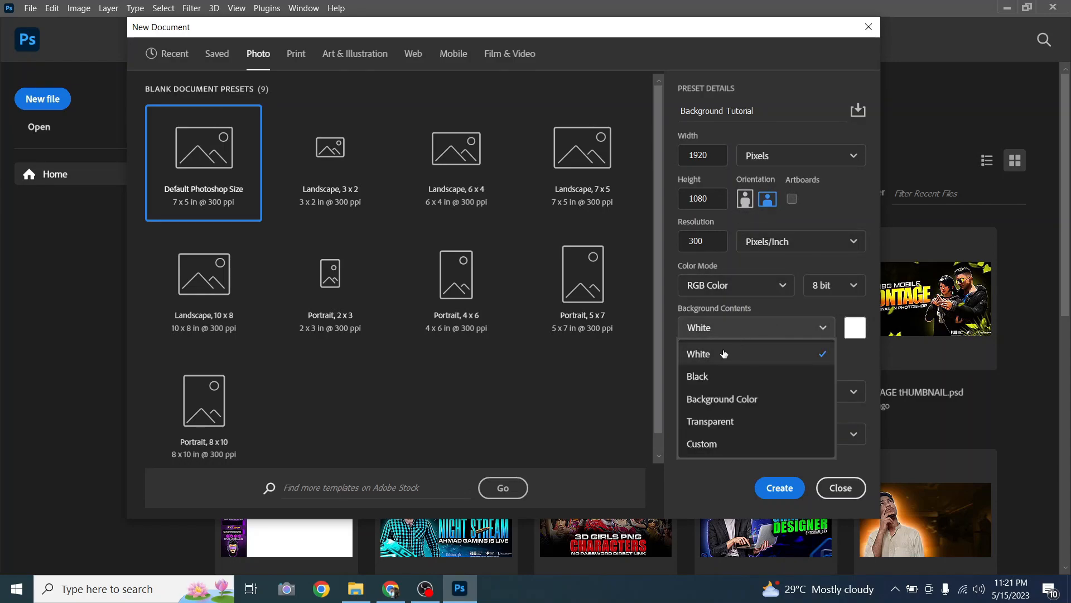
pyautogui.click(710, 421)
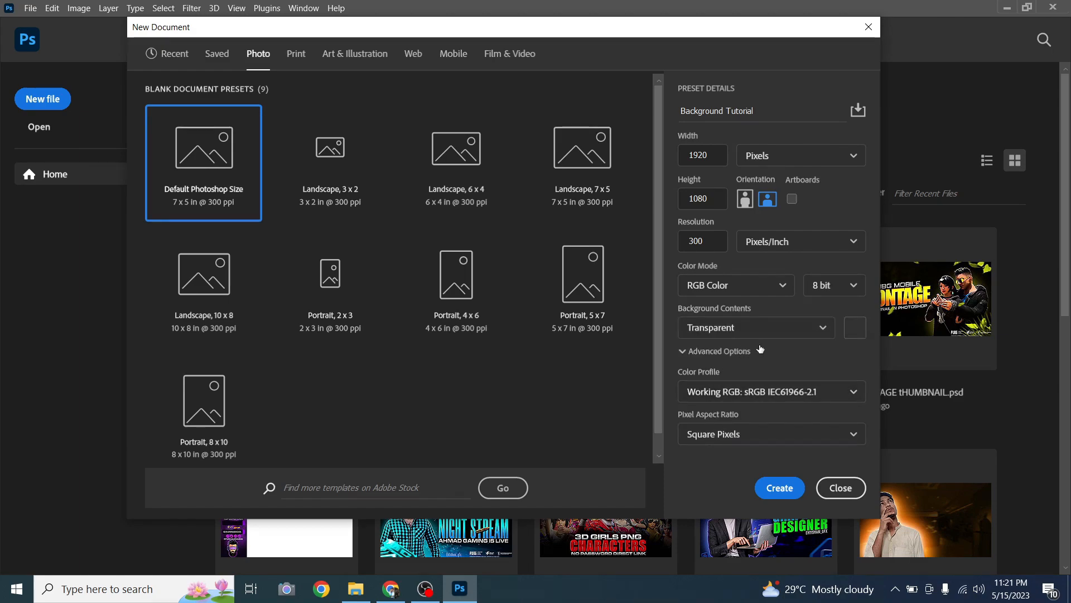
pyautogui.click(823, 328)
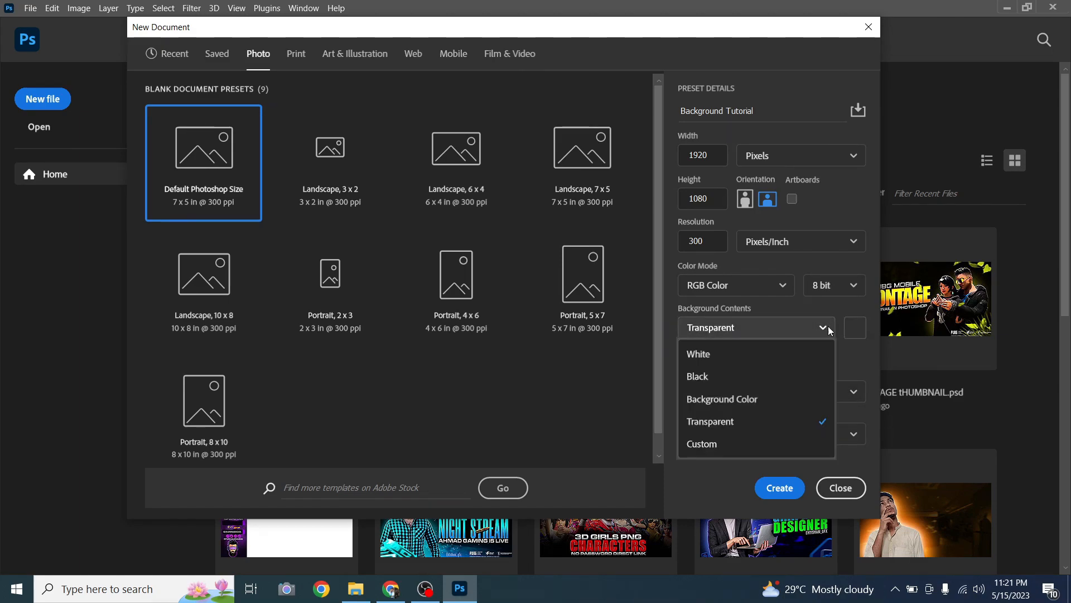
pyautogui.click(741, 422)
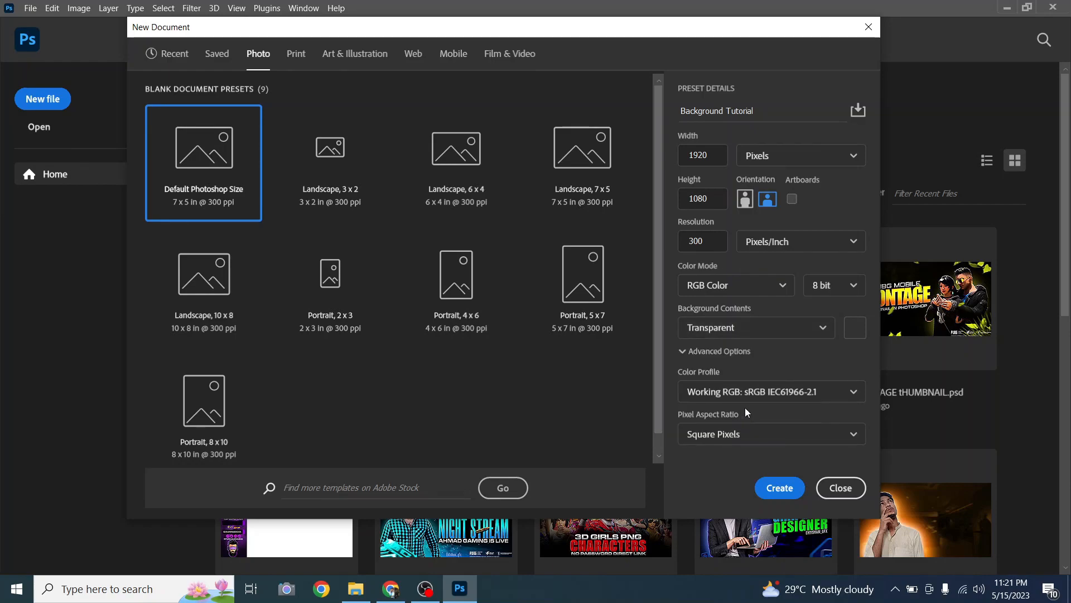
pyautogui.click(765, 324)
pyautogui.click(737, 379)
pyautogui.click(753, 331)
pyautogui.click(744, 354)
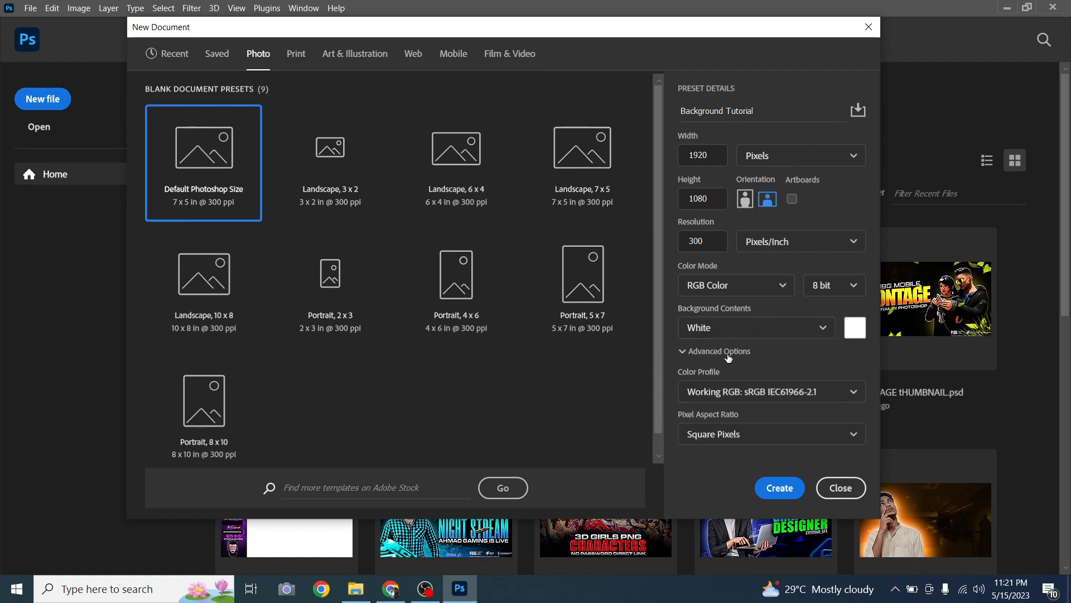
# Collapse the advanced options and create the new document.
pyautogui.click(685, 352)
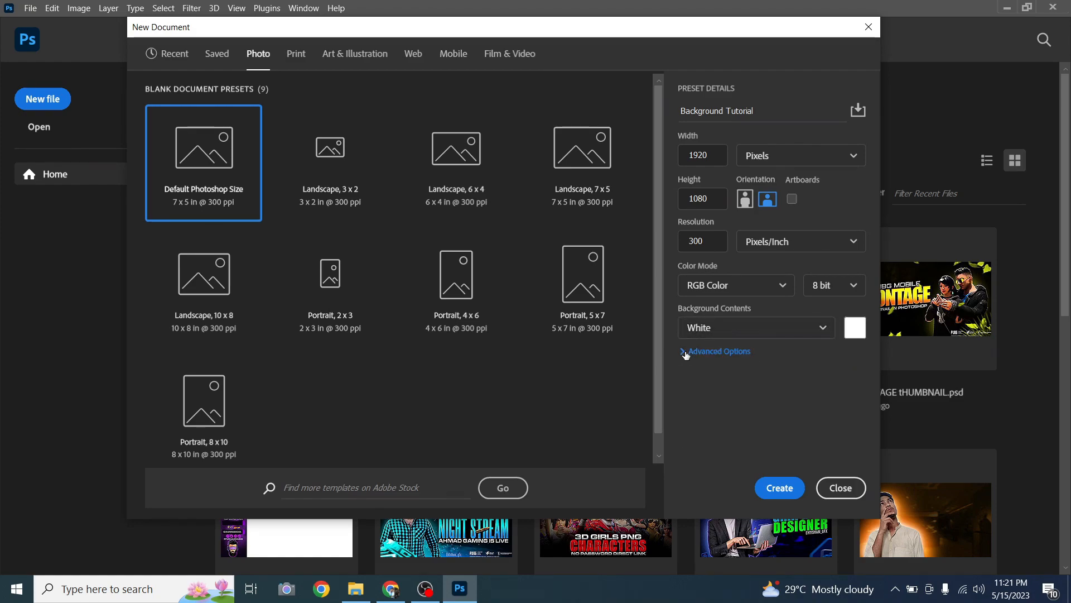
pyautogui.click(779, 486)
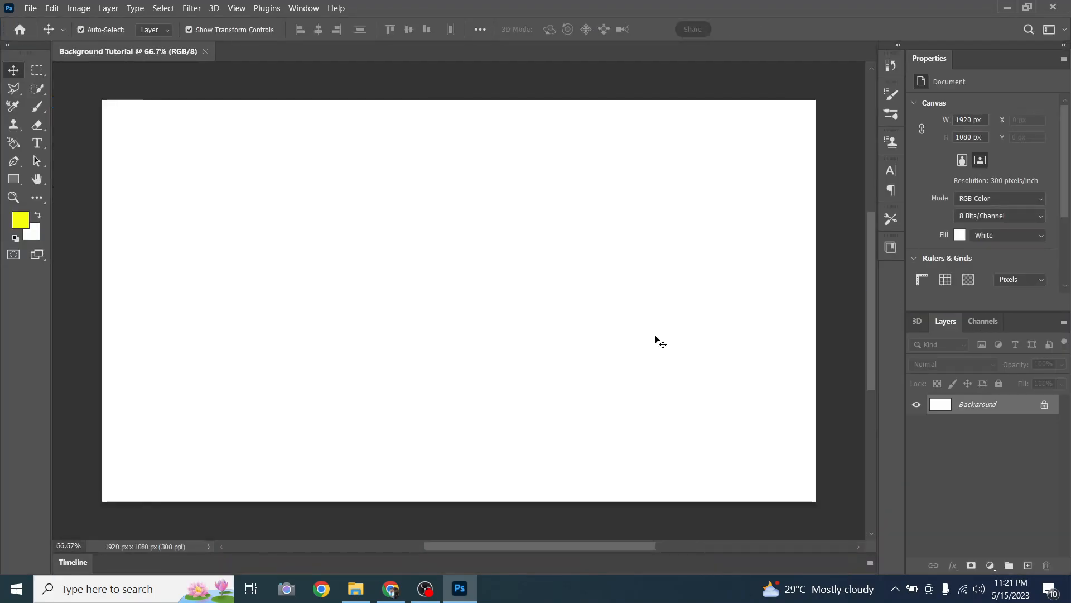
pyautogui.scroll(-1, 601, 300)
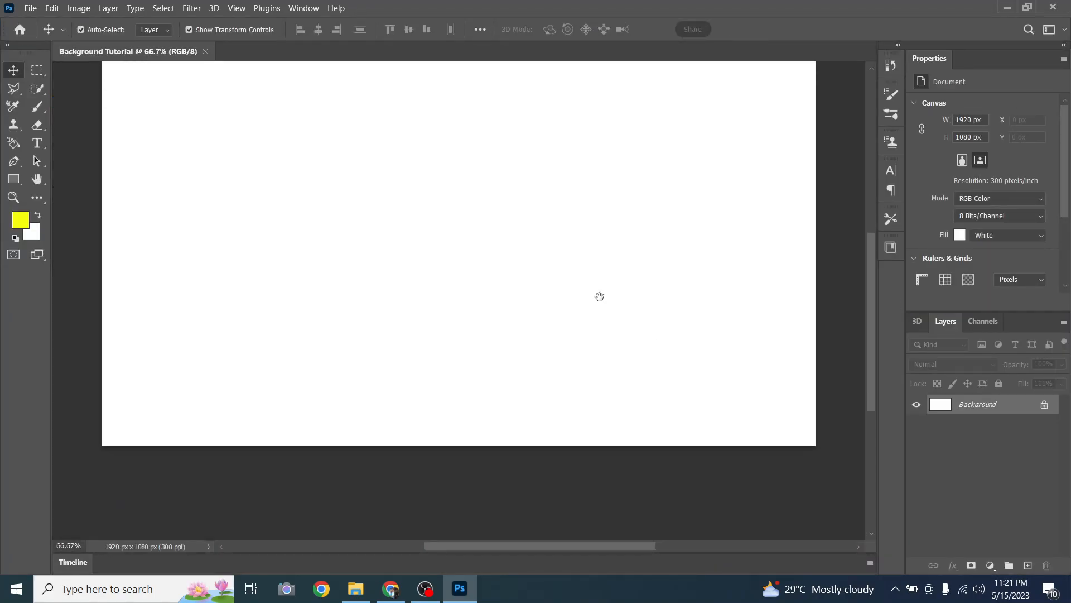
pyautogui.scroll(2, 599, 297)
pyautogui.scroll(-3, 600, 297)
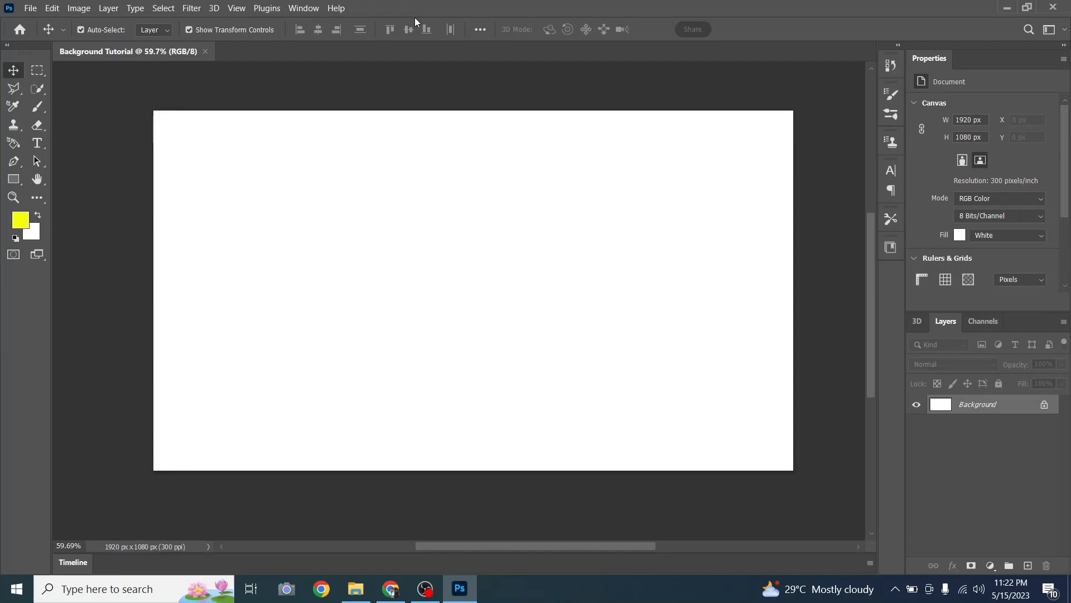
# Show the document rulers and hide them again.
pyautogui.click(236, 8)
pyautogui.moveTo(201, 11)
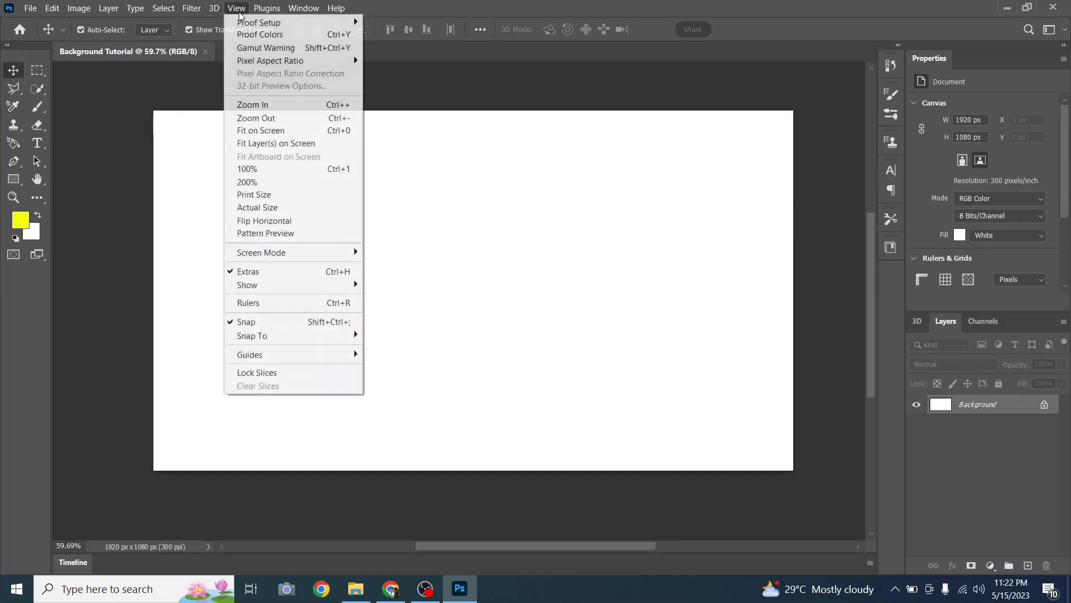
pyautogui.moveTo(106, 7)
pyautogui.moveTo(56, 9)
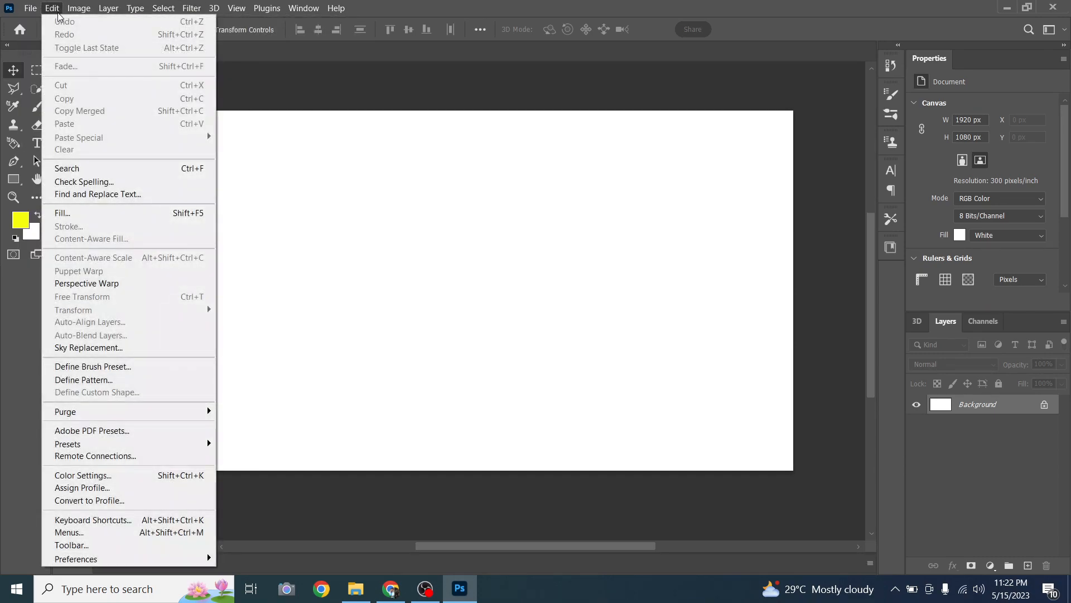
pyautogui.click(236, 8)
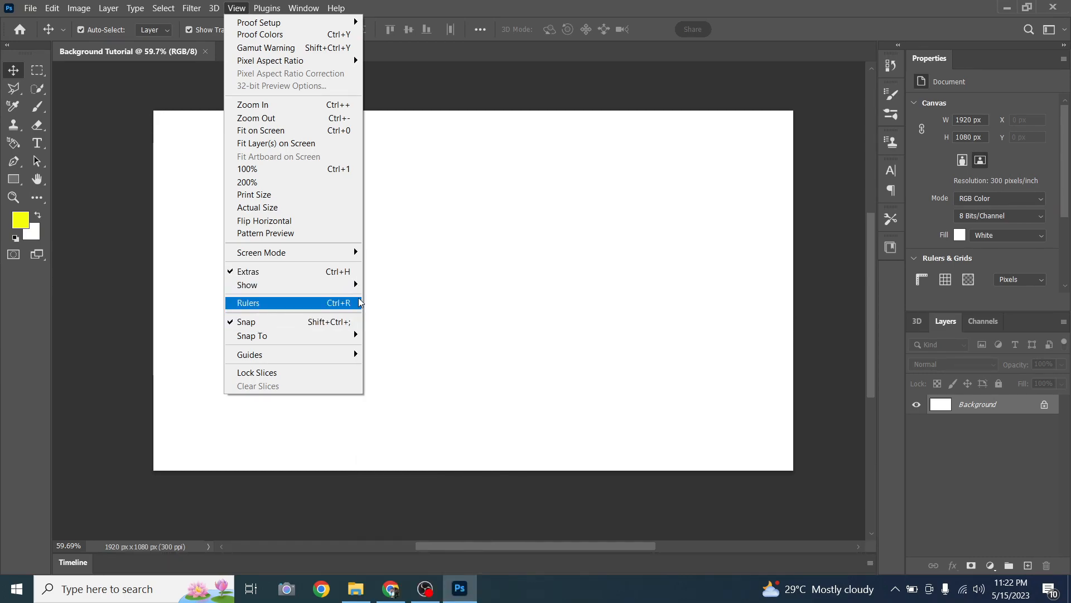
pyautogui.click(331, 303)
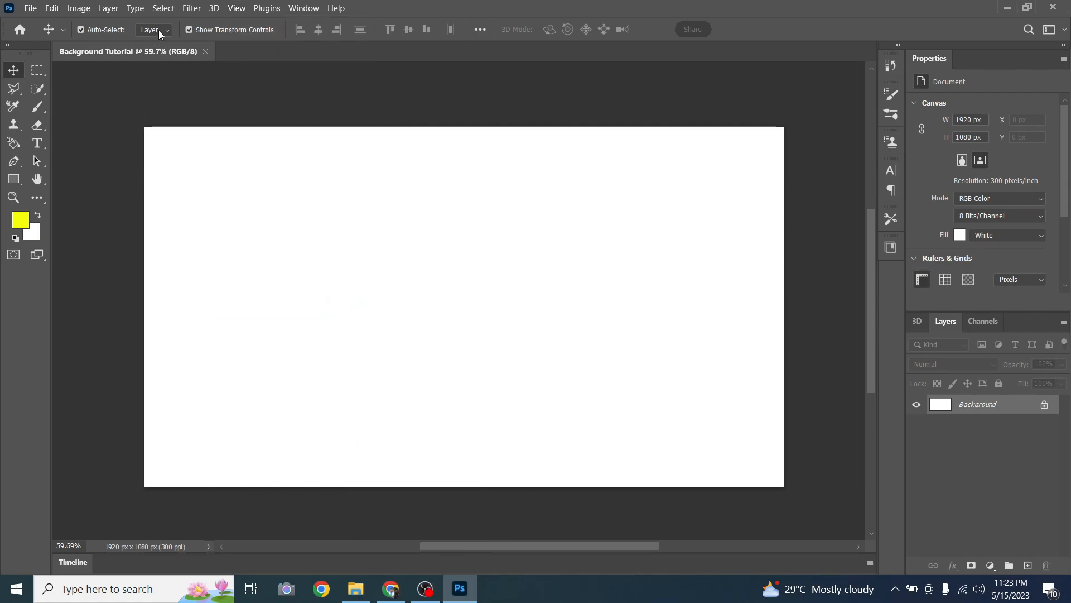
pyautogui.click(192, 9)
pyautogui.moveTo(236, 8)
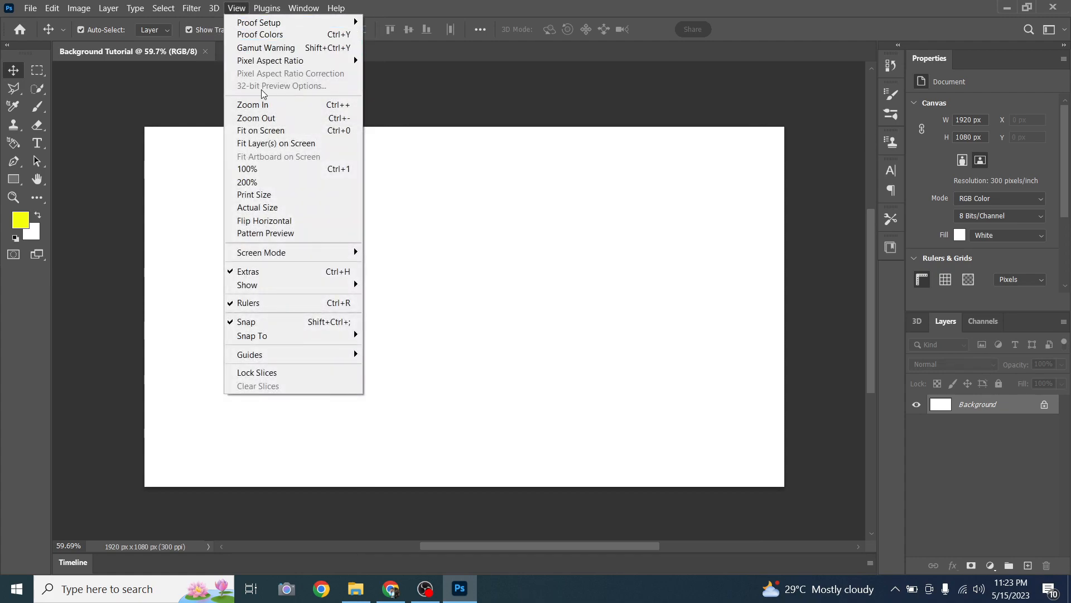
pyautogui.click(270, 301)
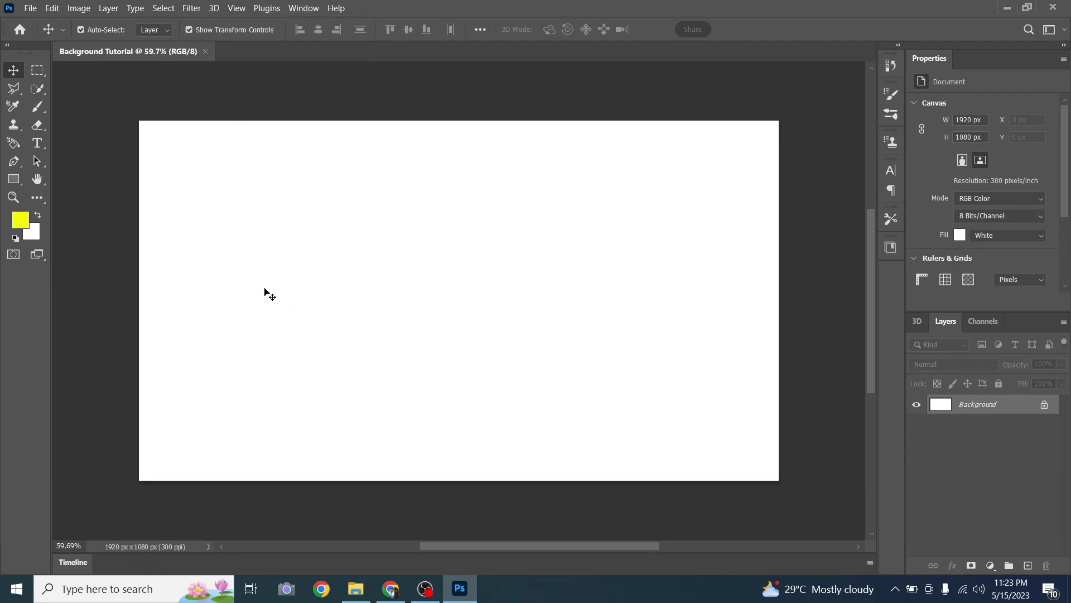
pyautogui.scroll(1, 264, 293)
pyautogui.scroll(-1, 264, 292)
pyautogui.scroll(5, 263, 288)
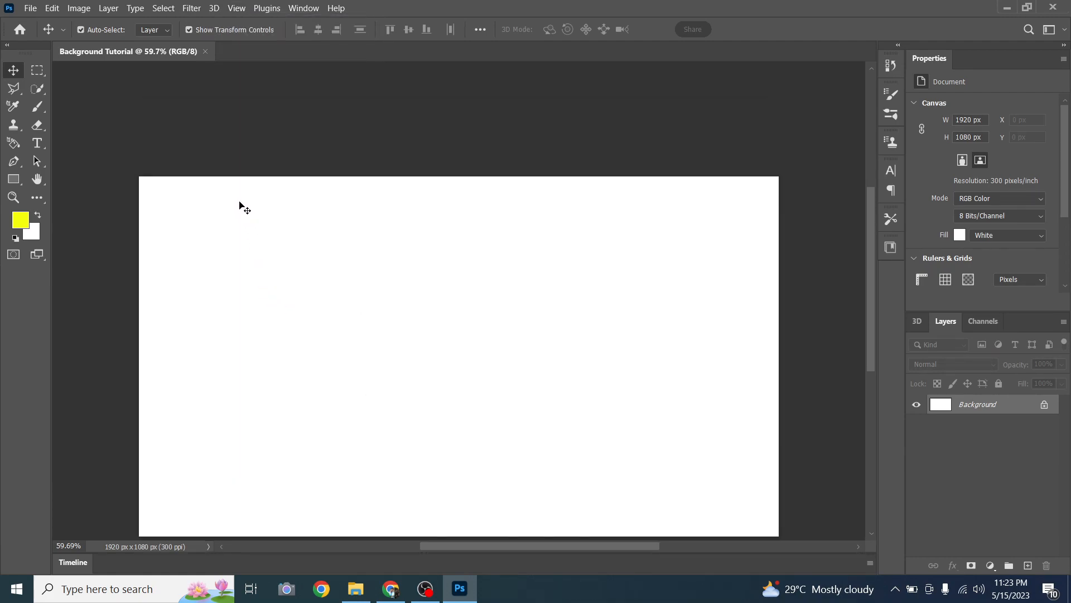
# Look through the available filter categories, including Blur, Blur Gallery, Render and Other, without applying a filter.
pyautogui.click(190, 9)
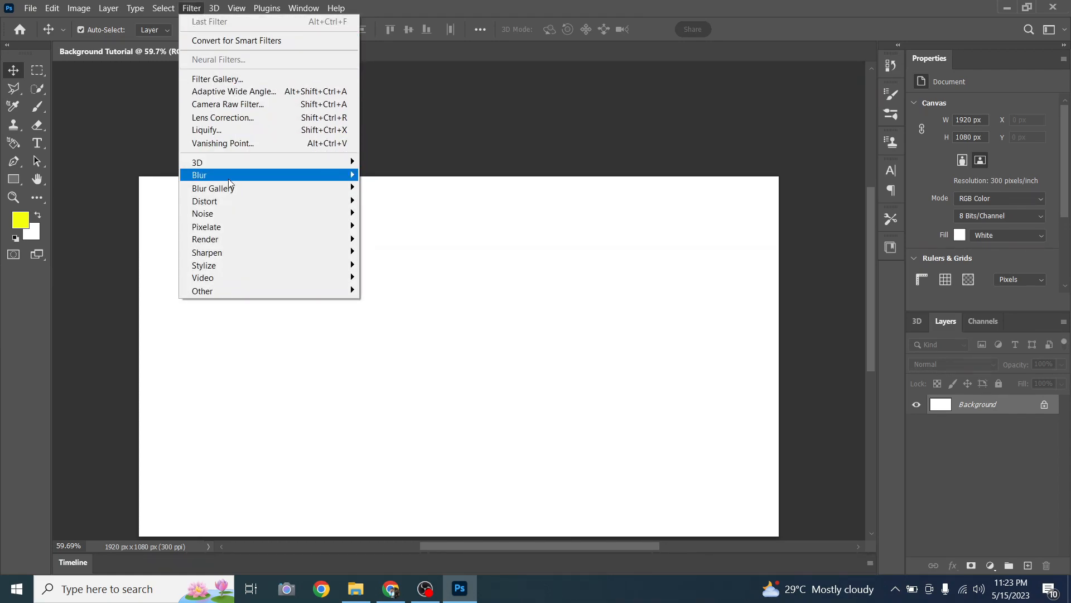
pyautogui.moveTo(305, 179)
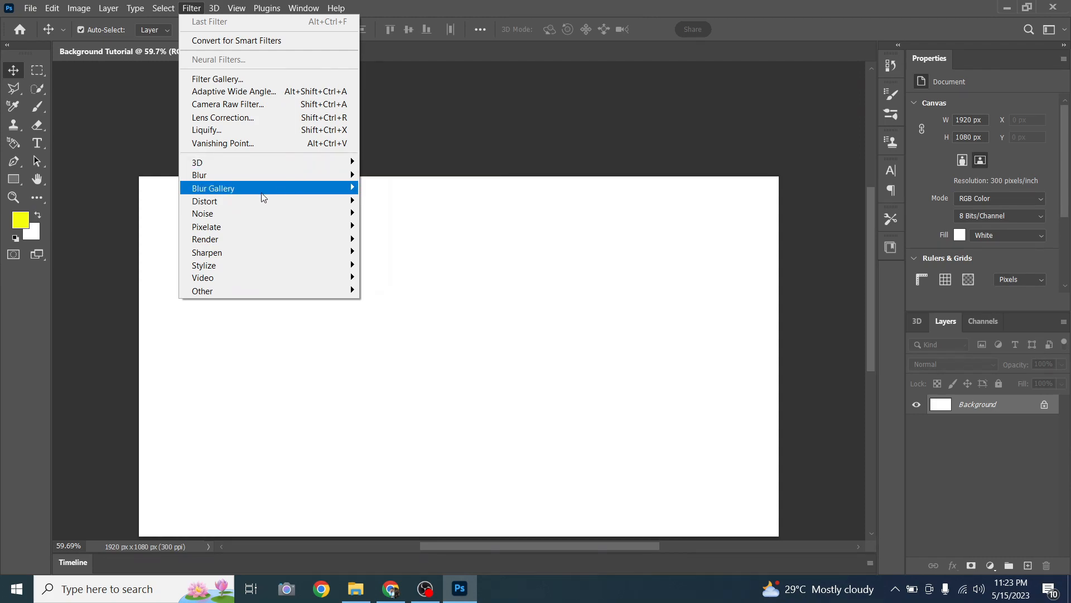
pyautogui.moveTo(263, 198)
pyautogui.moveTo(224, 199)
pyautogui.moveTo(239, 177)
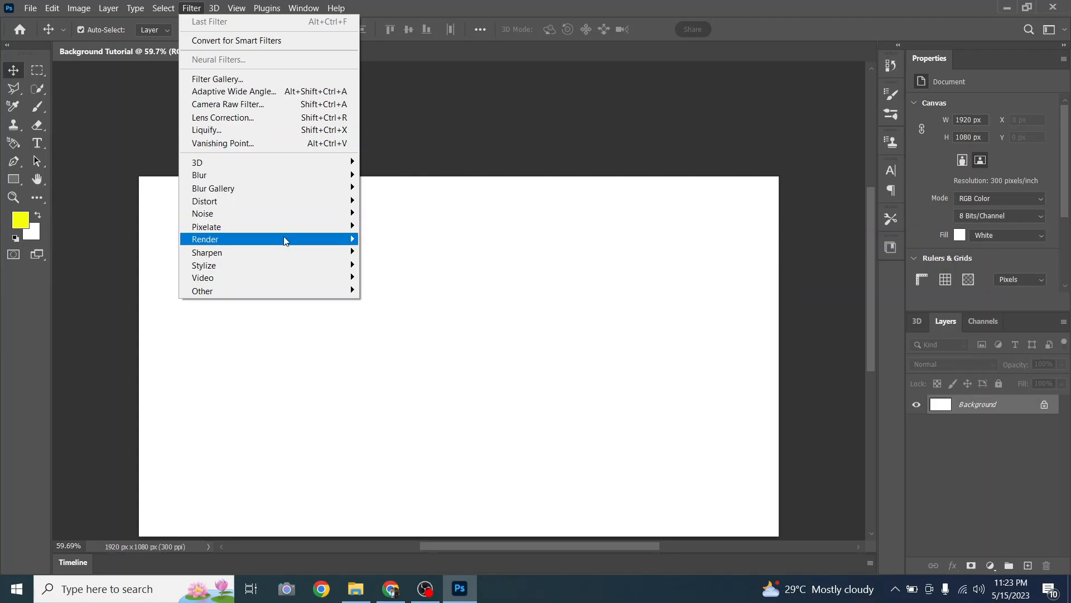
pyautogui.moveTo(290, 288)
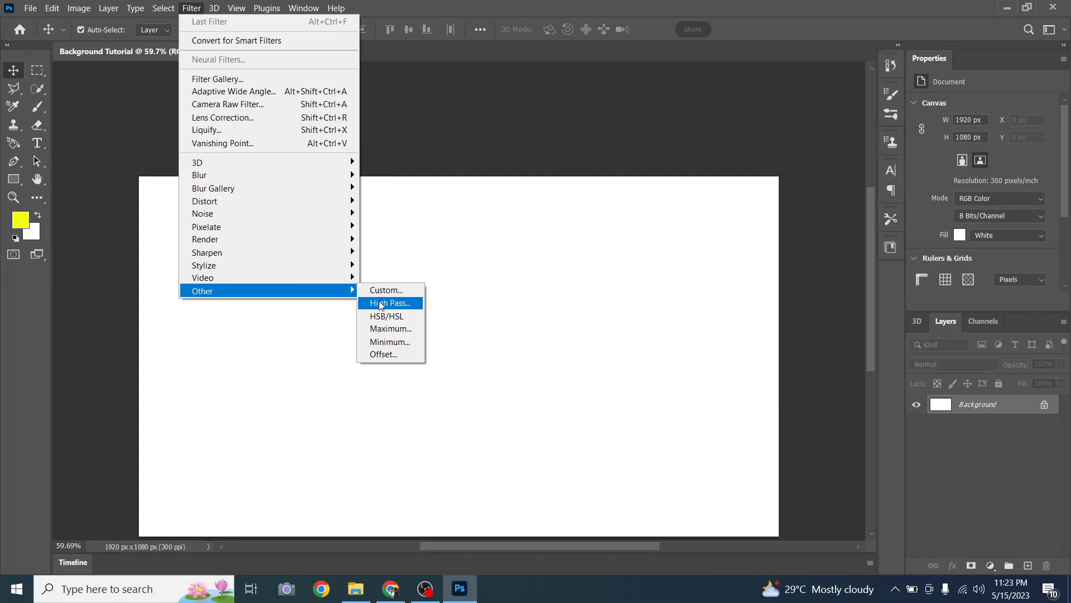
pyautogui.moveTo(343, 282)
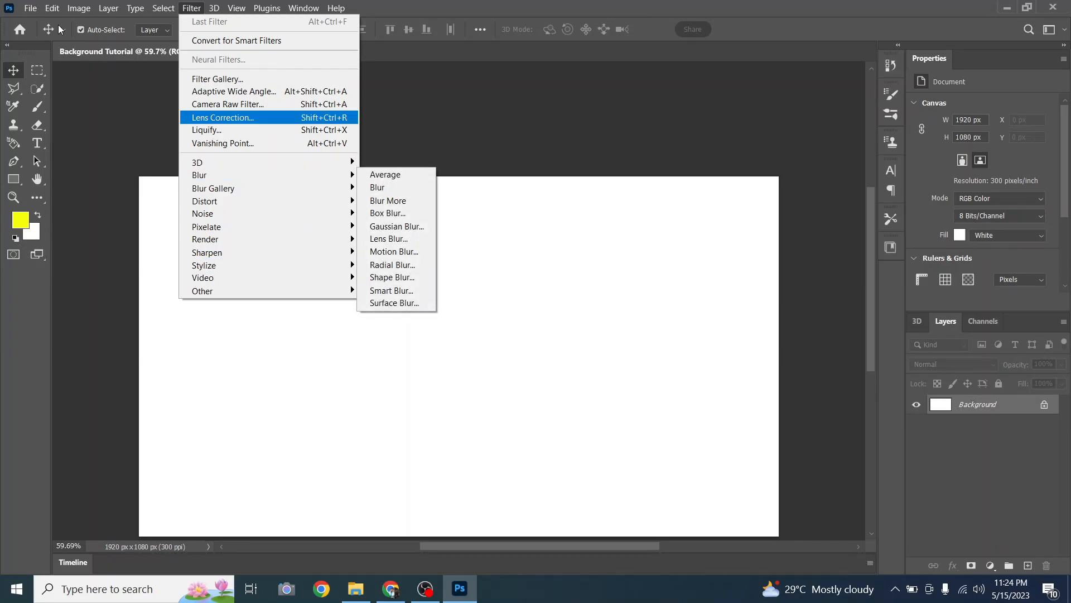
pyautogui.click(106, 82)
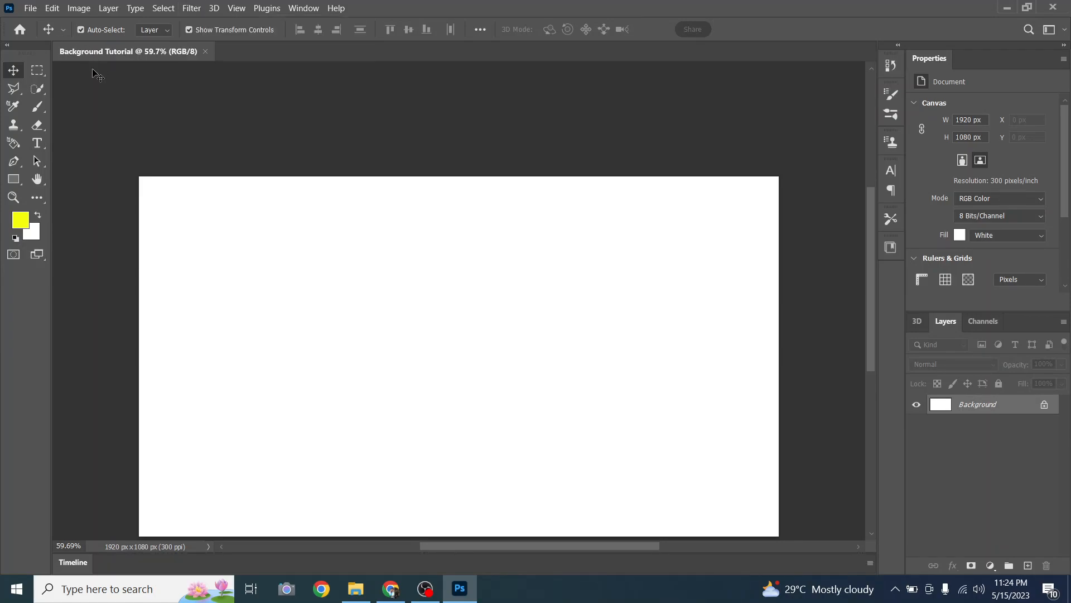
# Look through the editing commands and the file commands for opening recent files, saving and exporting.
pyautogui.click(53, 9)
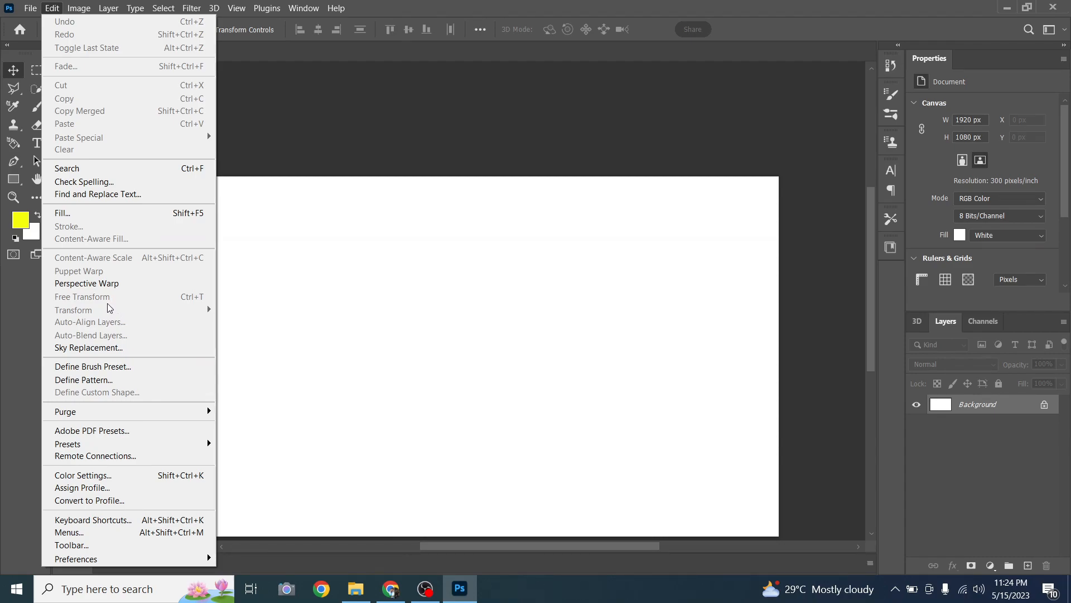
pyautogui.click(23, 27)
pyautogui.click(26, 7)
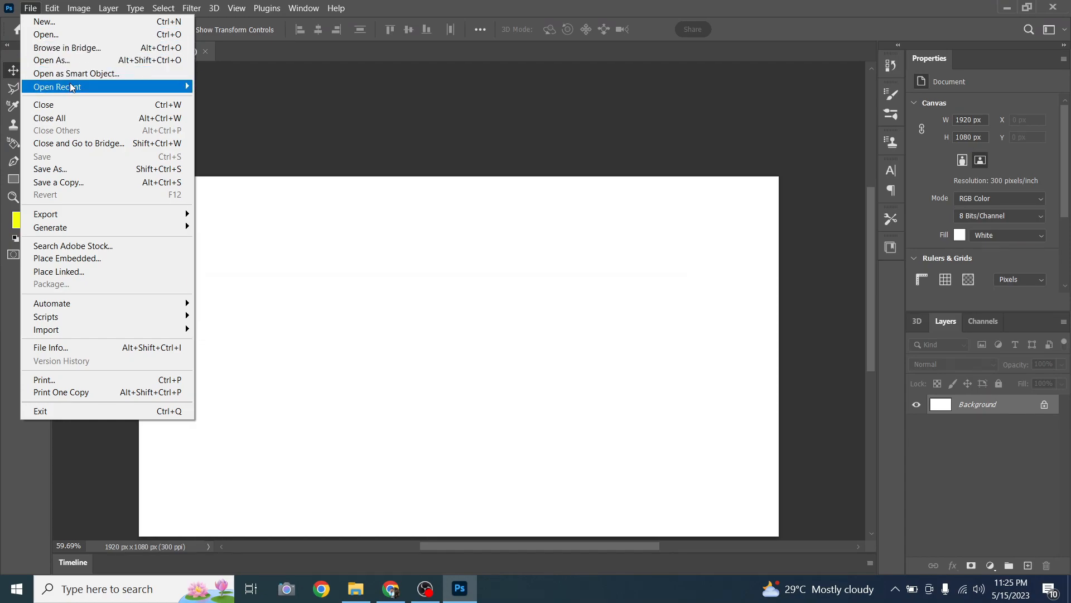
pyautogui.moveTo(142, 85)
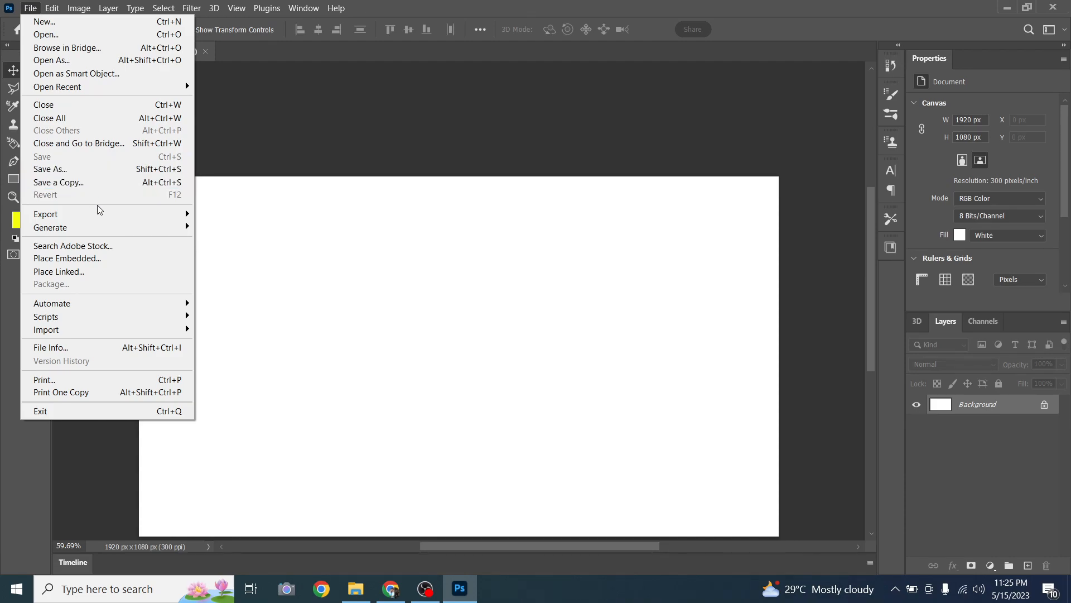
pyautogui.moveTo(140, 218)
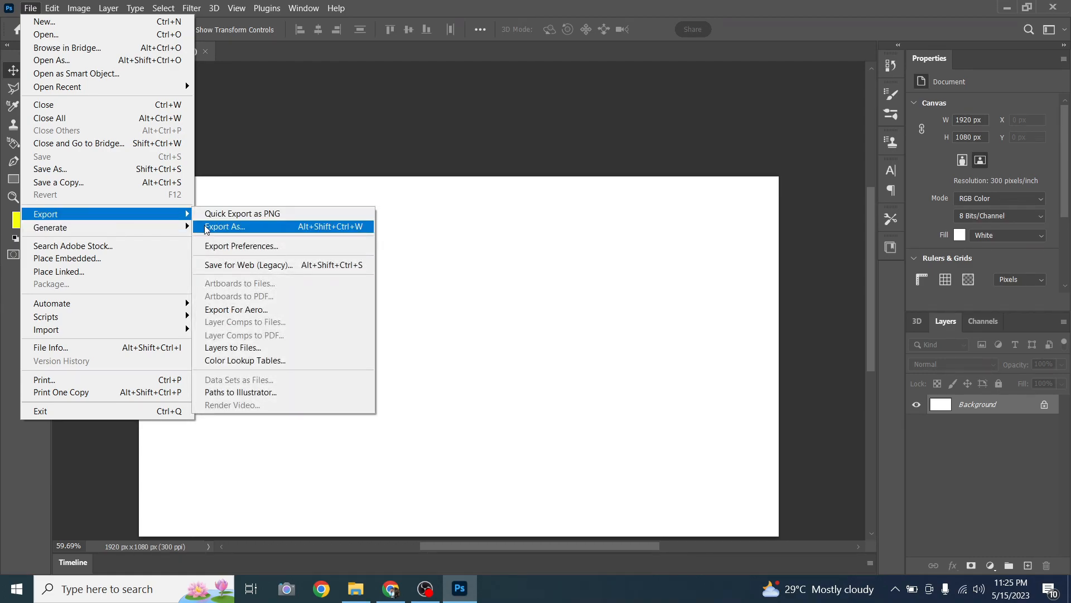
pyautogui.click(223, 178)
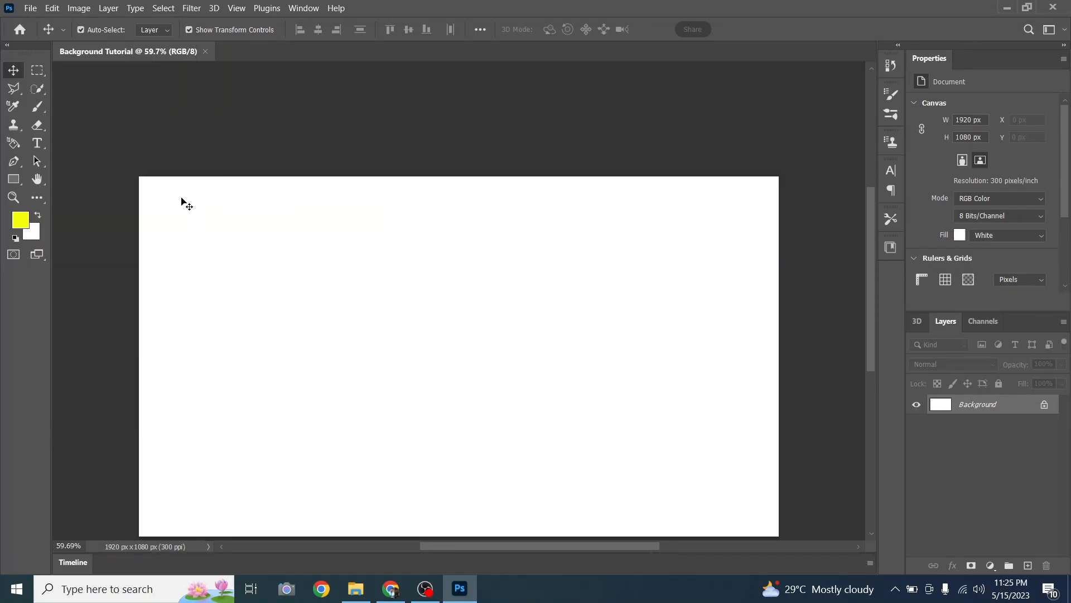
pyautogui.scroll(-1, 188, 215)
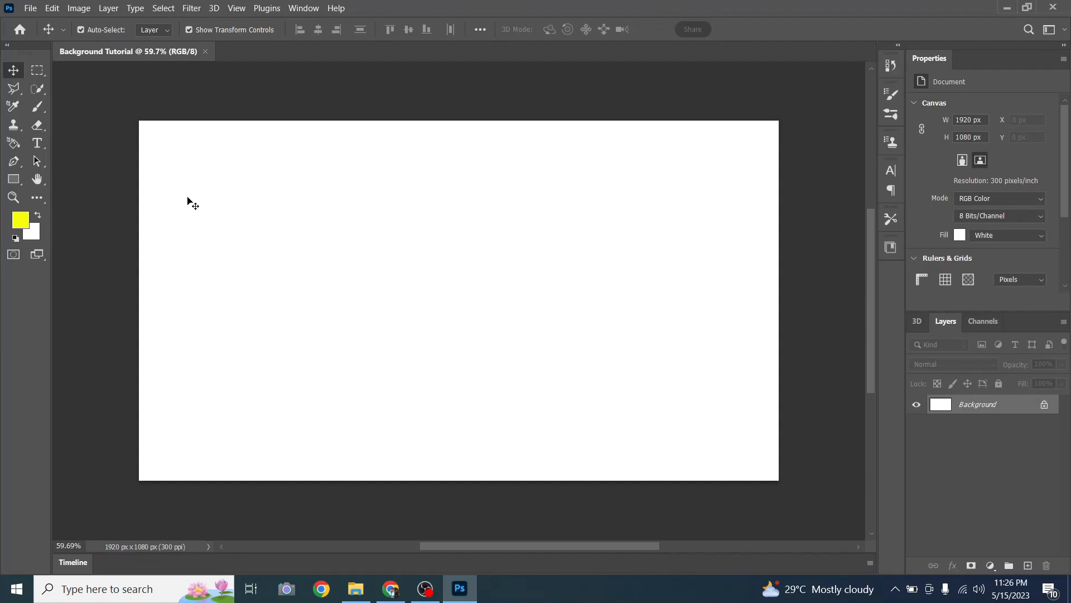
# Switch to Chrome, search Google for "uhd papers" in a new tab and open the UHD Wallpaper site.
pyautogui.click(357, 592)
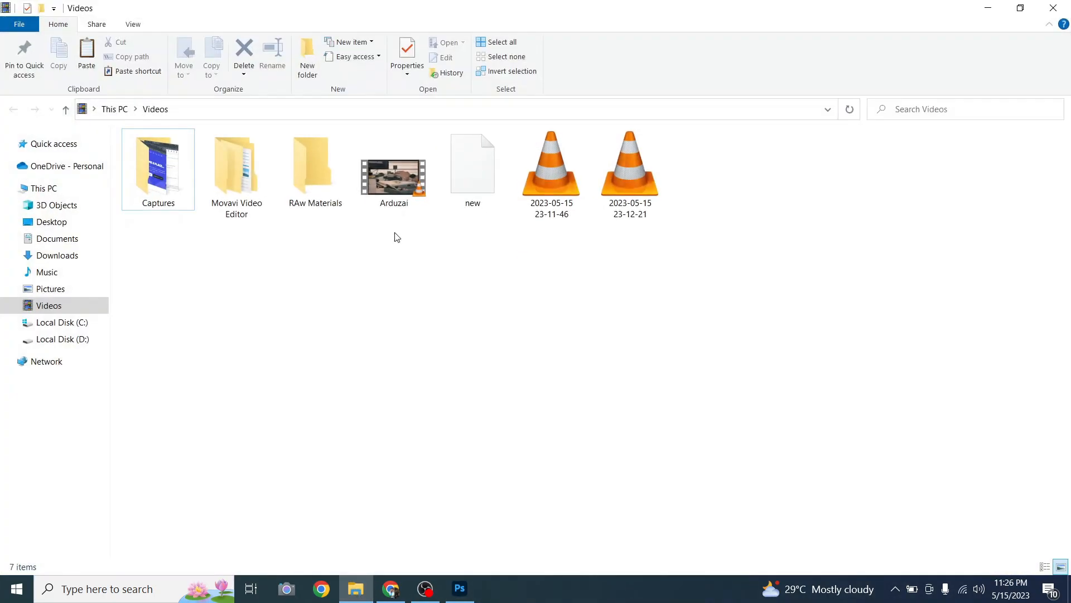
pyautogui.click(399, 598)
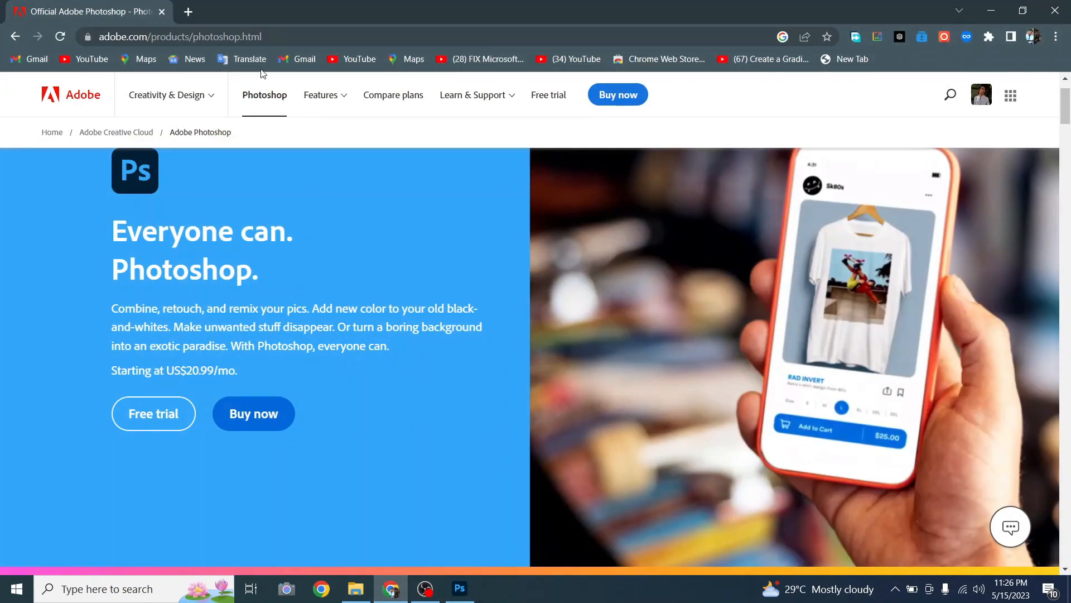
pyautogui.click(193, 12)
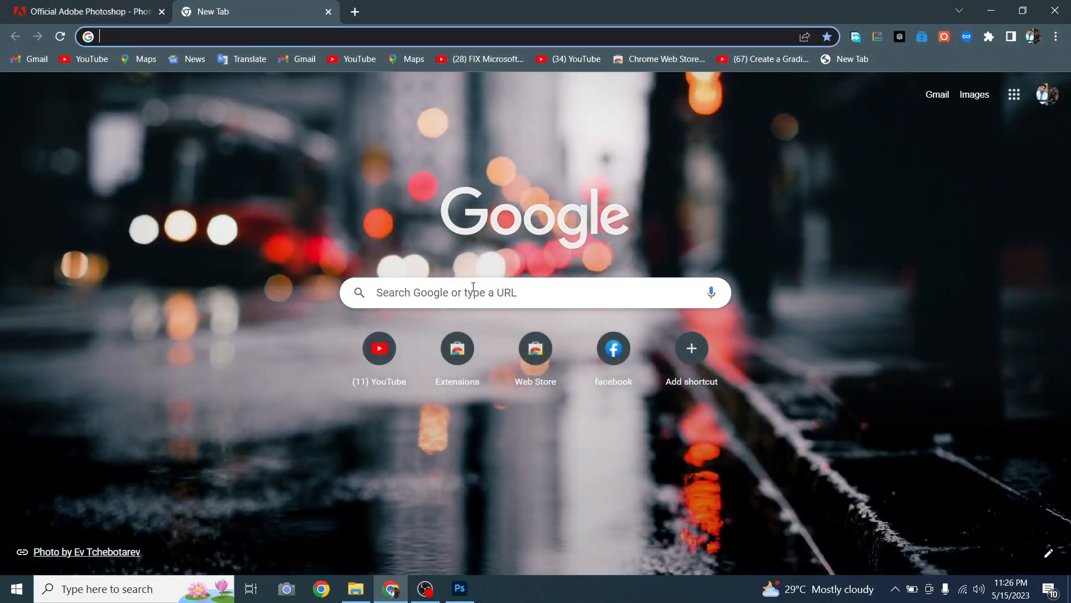
pyautogui.click(474, 289)
pyautogui.write('uhd papers')
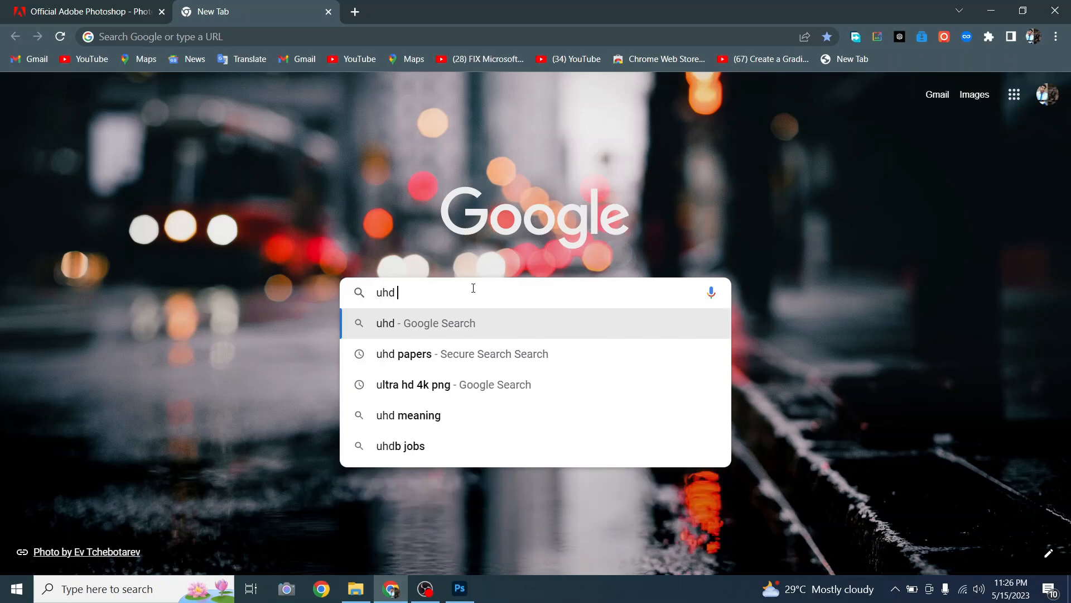
pyautogui.press('Return')
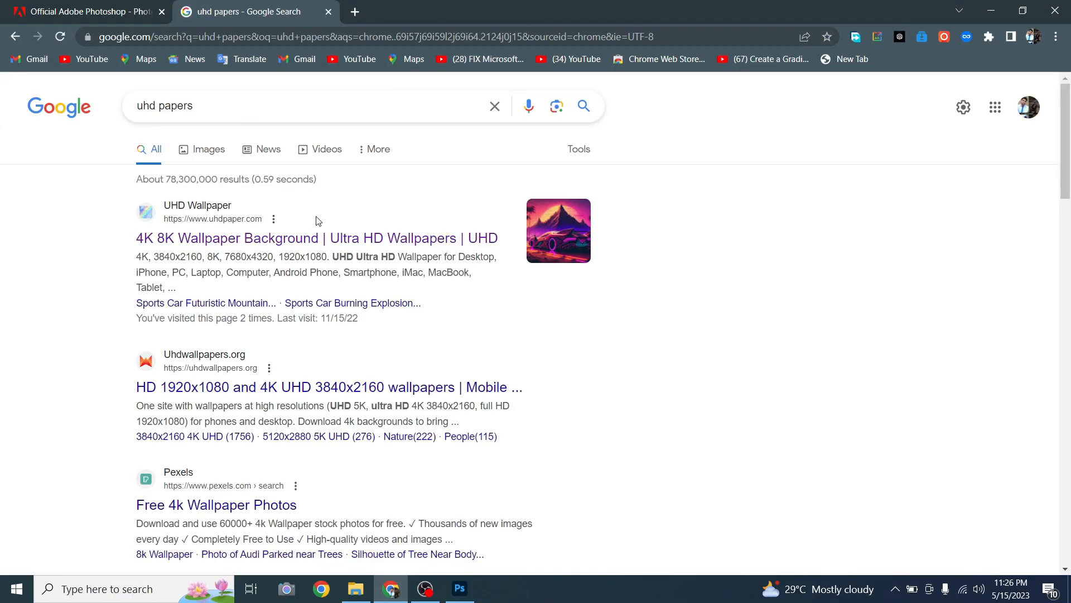
pyautogui.click(304, 241)
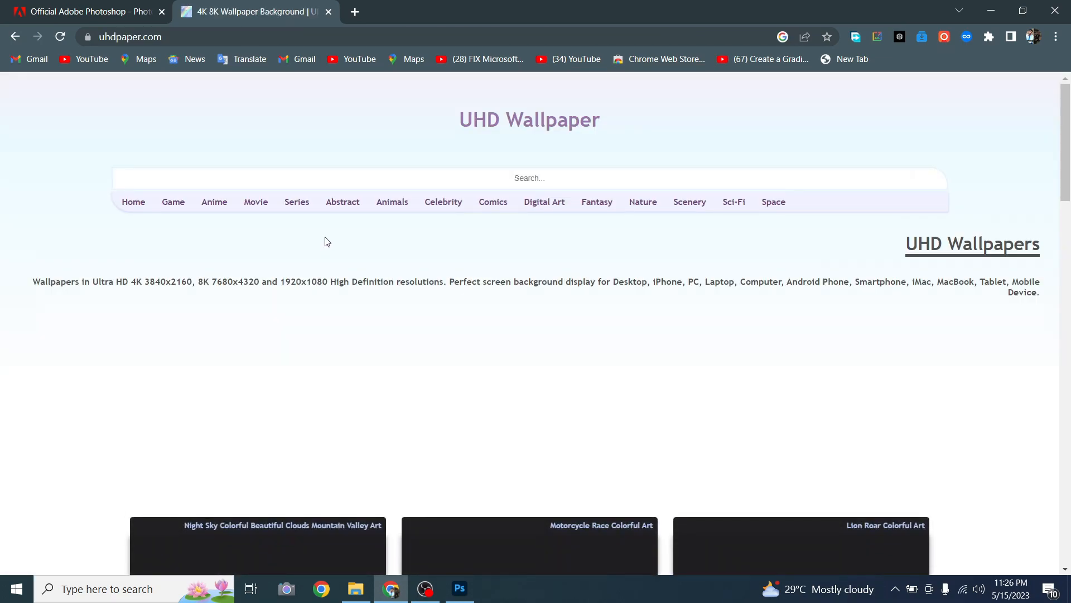
# Search the UHD Wallpaper site for "pubg" and load more wallpapers at the end of the results.
pyautogui.click(507, 177)
pyautogui.write('pubg')
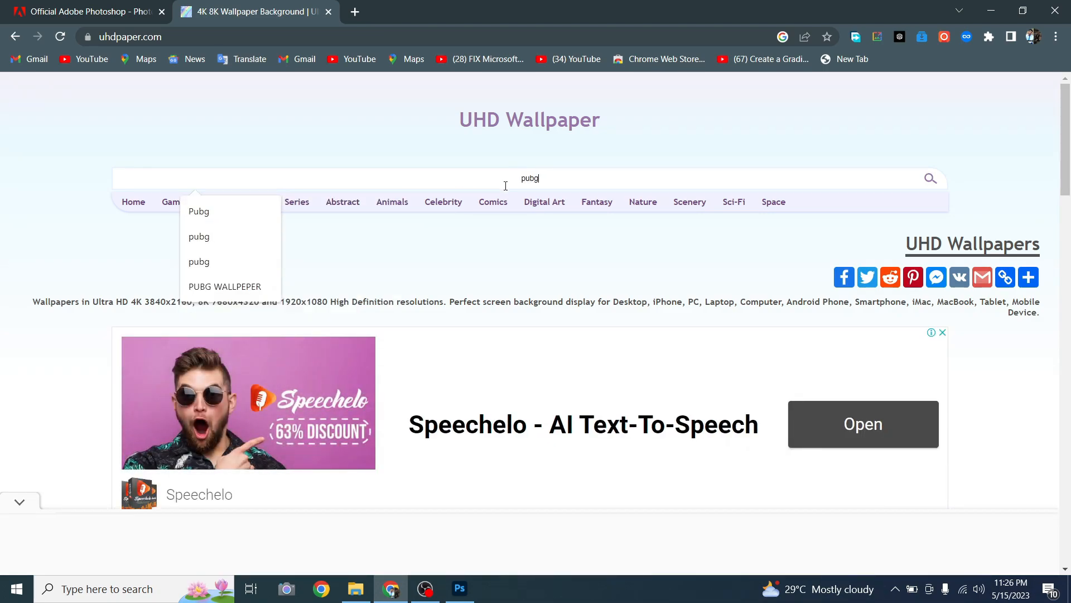
pyautogui.press('Return')
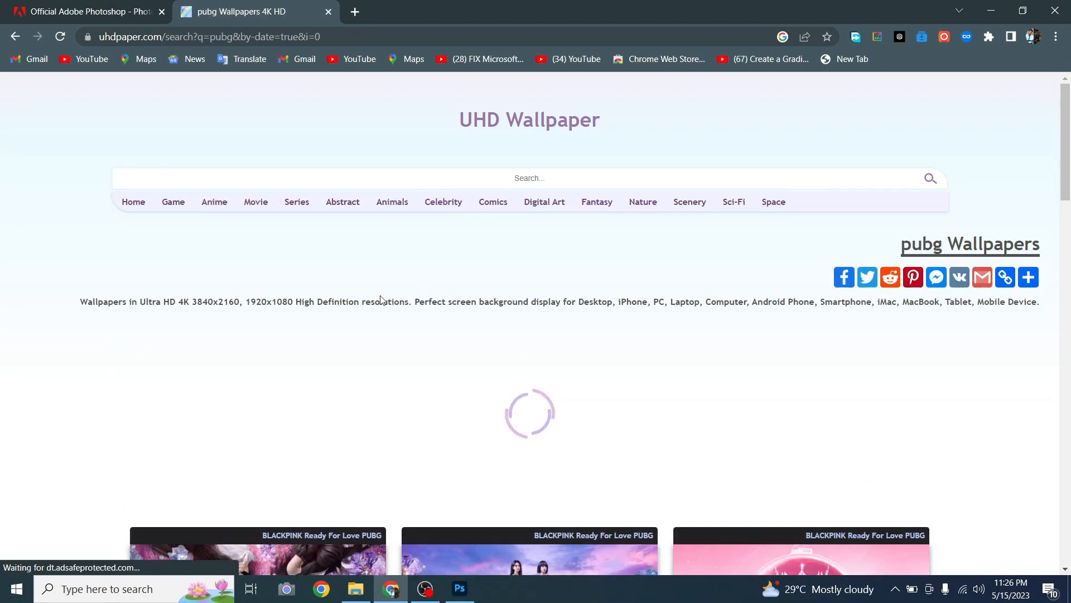
pyautogui.scroll(-10, 342, 363)
pyautogui.scroll(-12, 364, 338)
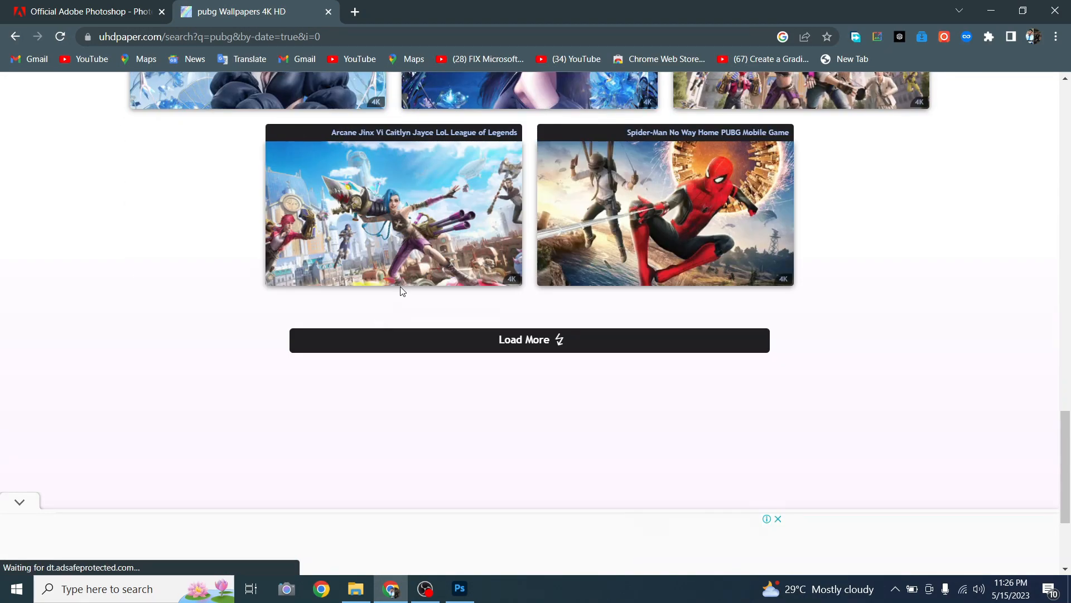
pyautogui.click(457, 334)
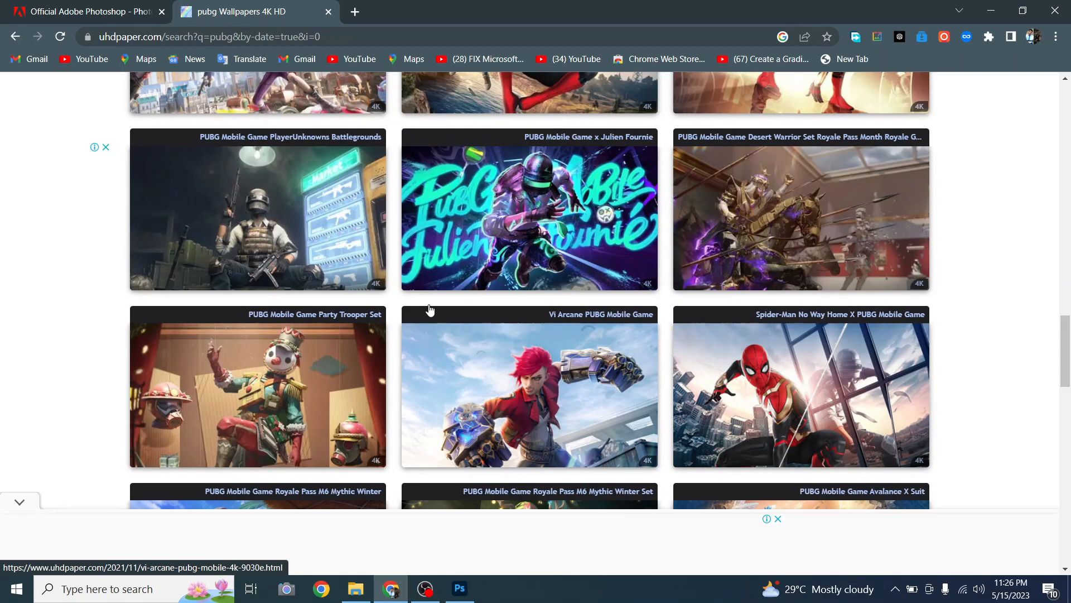
# Browse through the PUBG wallpaper search results on the UHD Wallpaper site.
pyautogui.scroll(-2, 587, 260)
pyautogui.scroll(-4, 299, 301)
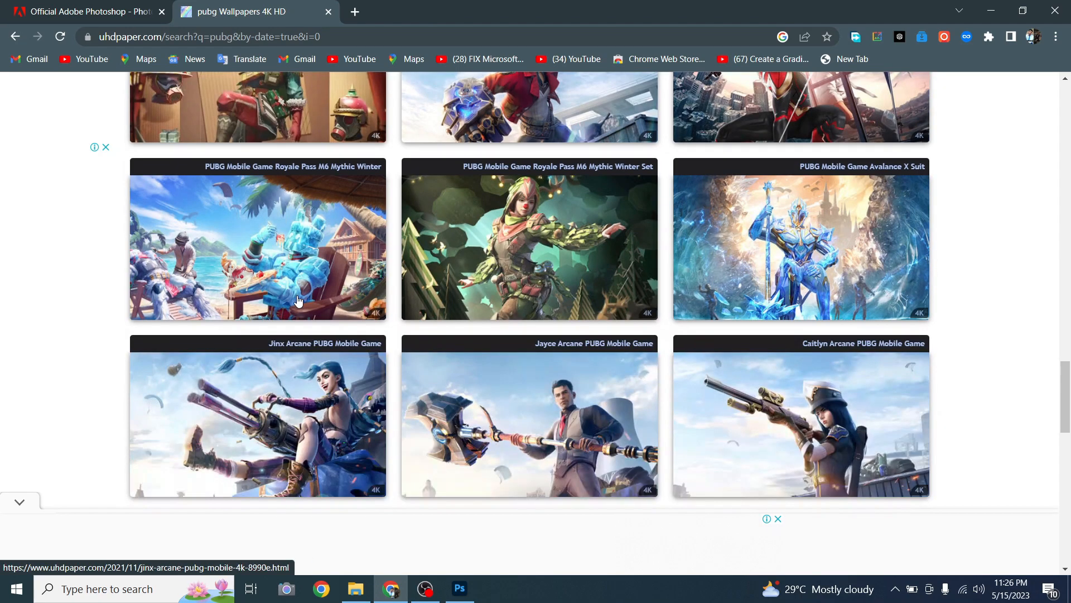
pyautogui.scroll(-8, 298, 302)
pyautogui.scroll(-2, 435, 344)
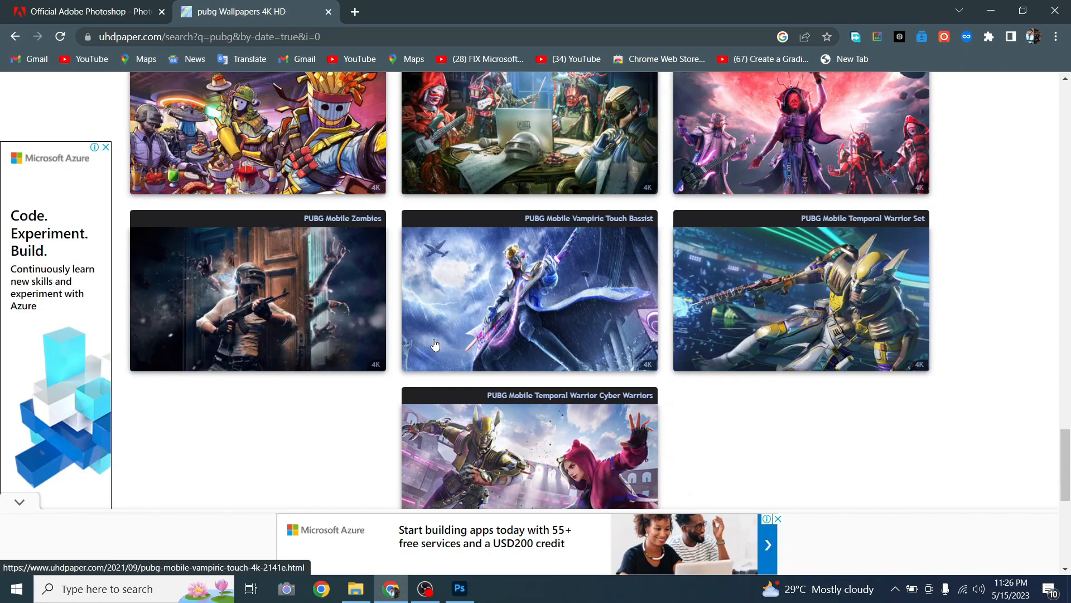
pyautogui.scroll(-5, 435, 345)
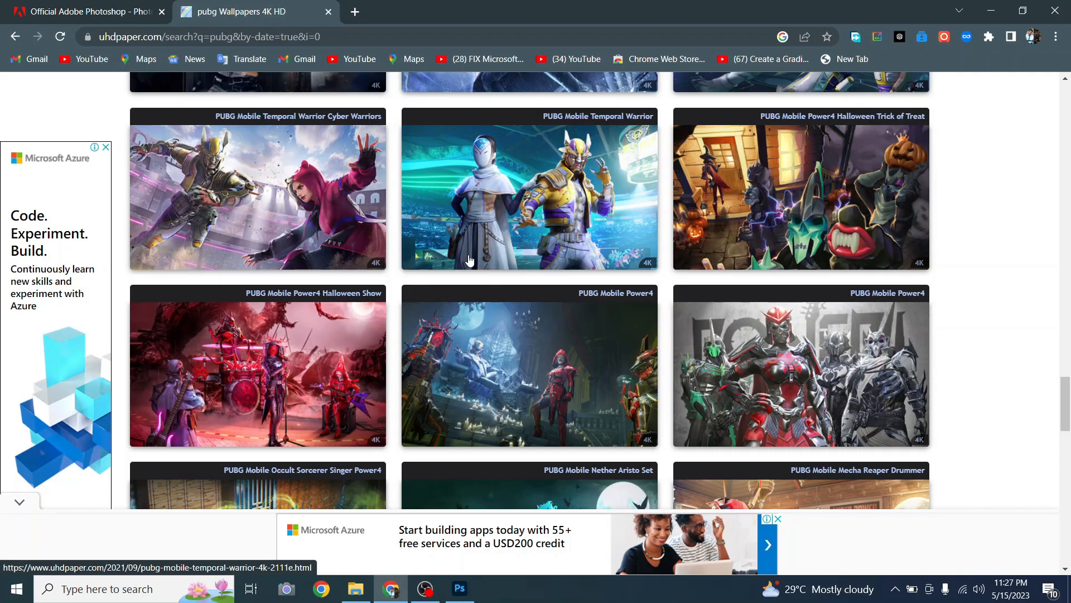
pyautogui.scroll(-4, 470, 260)
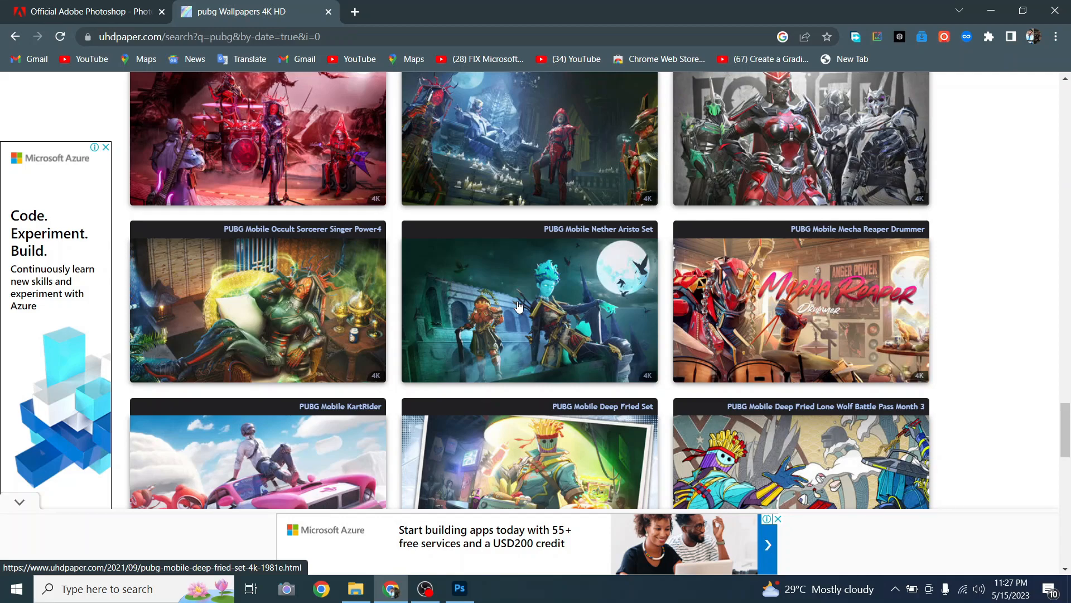
pyautogui.scroll(-5, 502, 408)
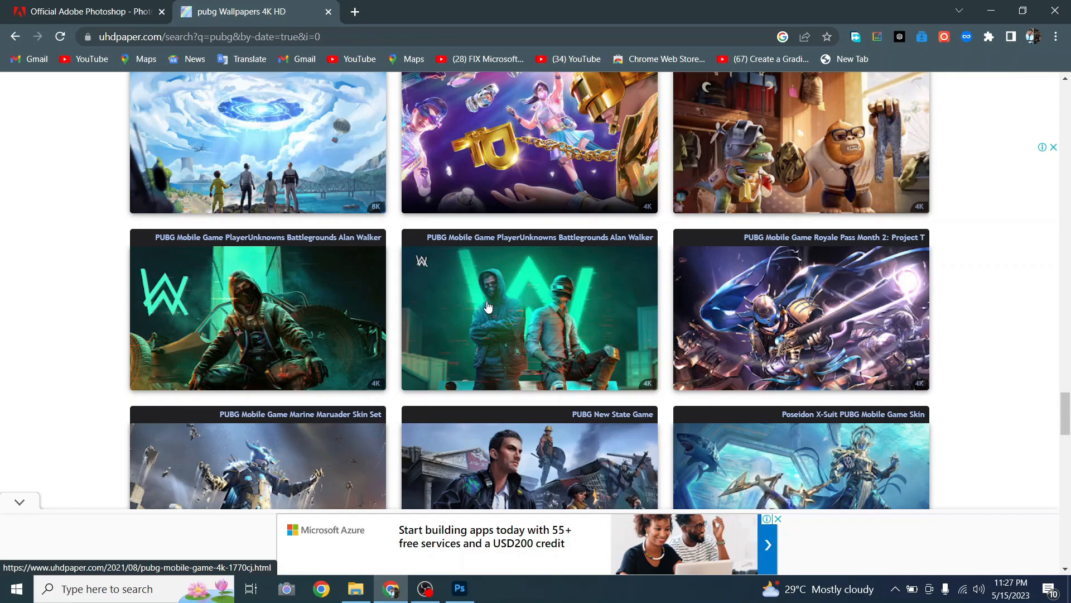
pyautogui.scroll(-8, 488, 306)
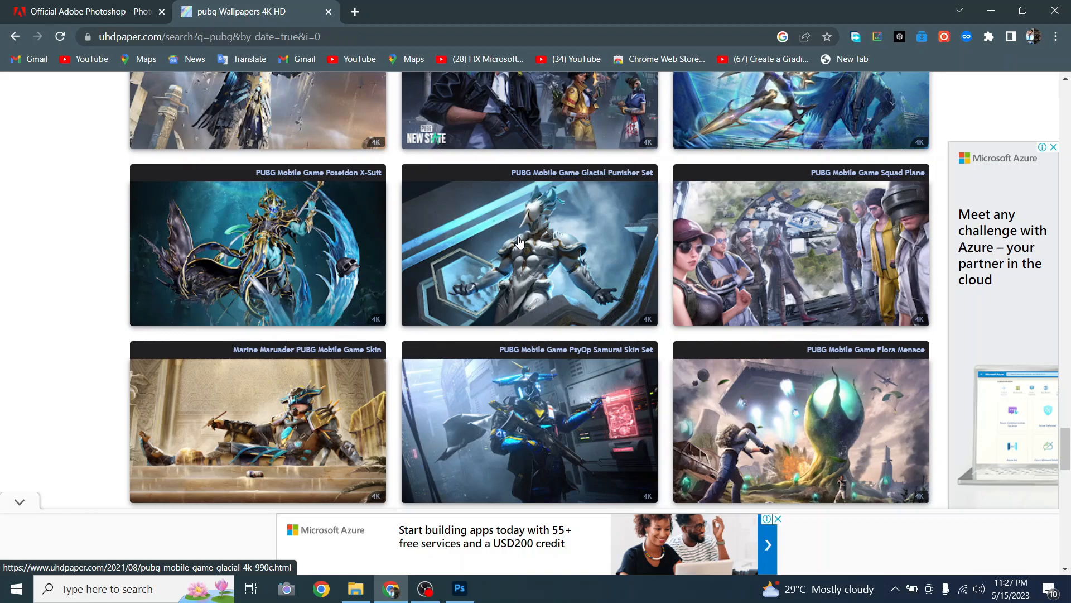
# Open the PUBG Mobile Squad Plane wallpaper as a full 3840x2160 image and save it.
pyautogui.scroll(-1, 508, 286)
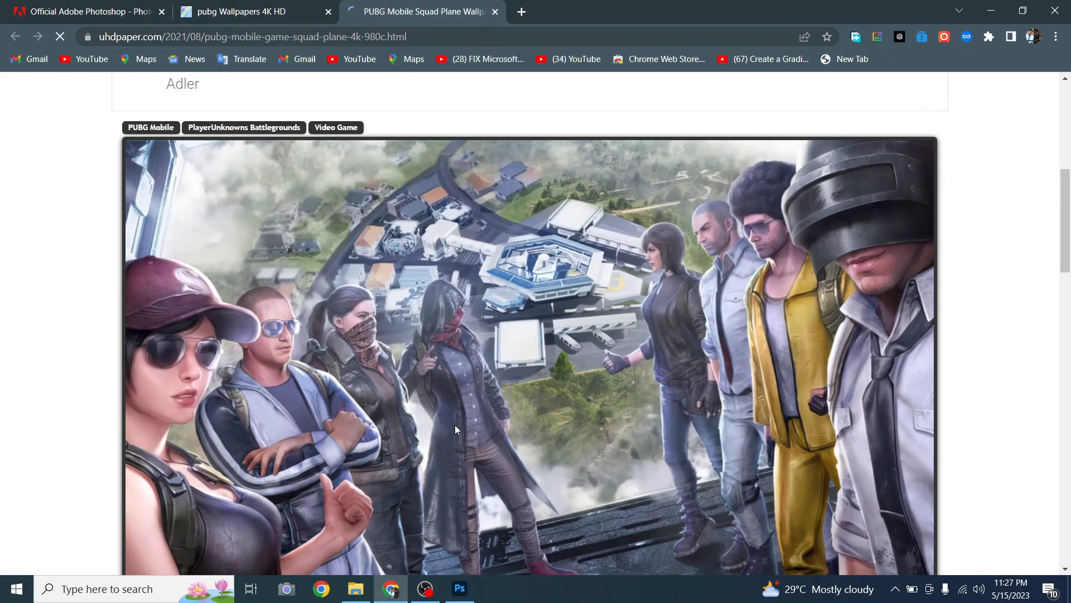
pyautogui.scroll(-5, 372, 416)
pyautogui.scroll(-6, 335, 430)
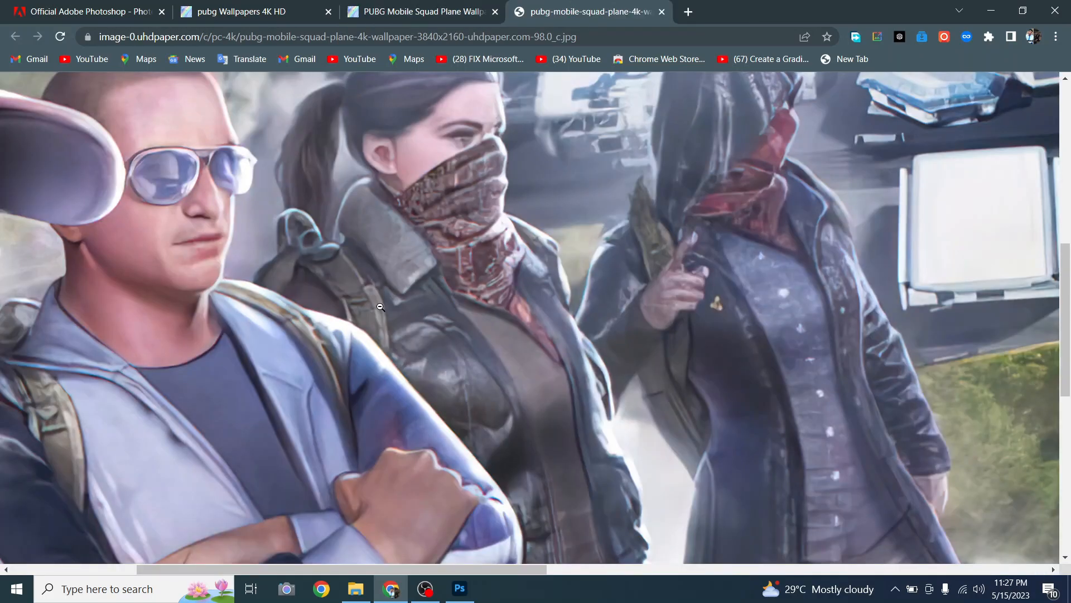
pyautogui.click(380, 306)
pyautogui.rightClick(423, 314)
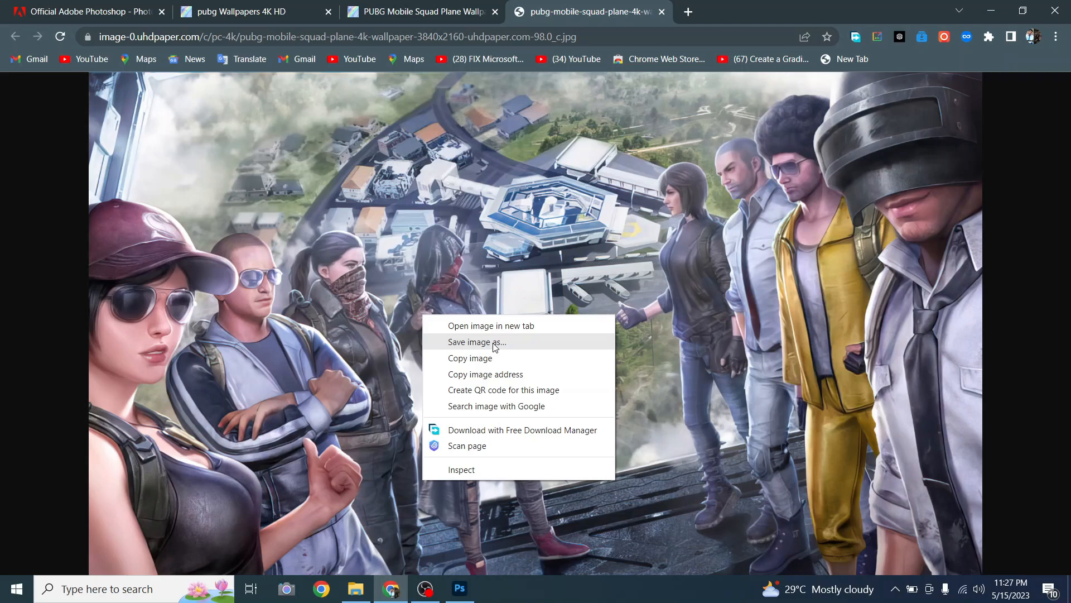
pyautogui.click(493, 343)
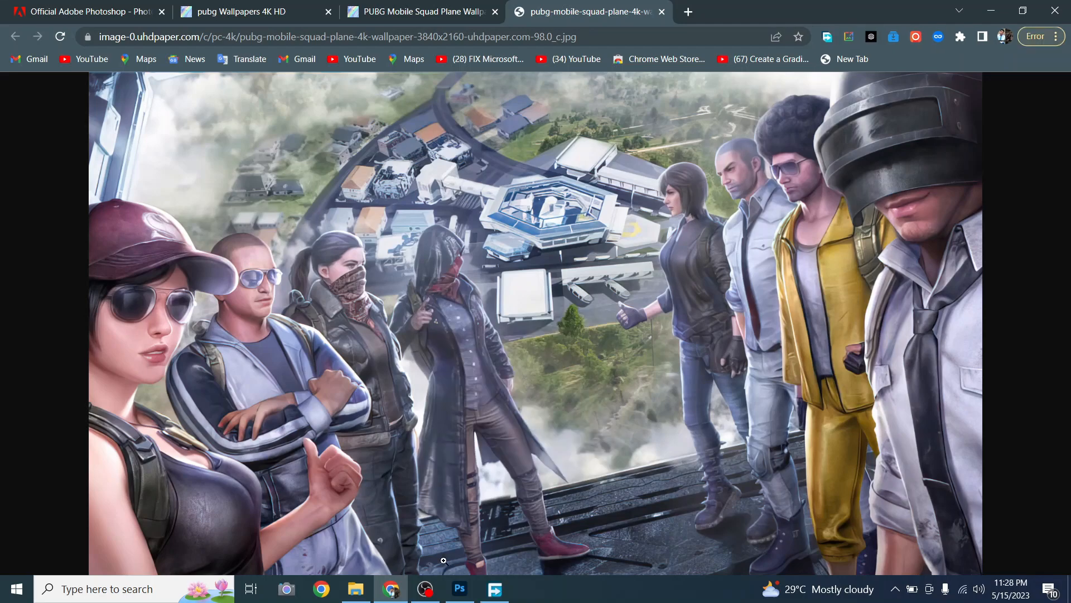
# Switch to File Explorer, open Local Disk (D:) and place pubg_background_hd_pubg-1920x1080 in the Photoshop document Background Tutorial.
pyautogui.click(487, 586)
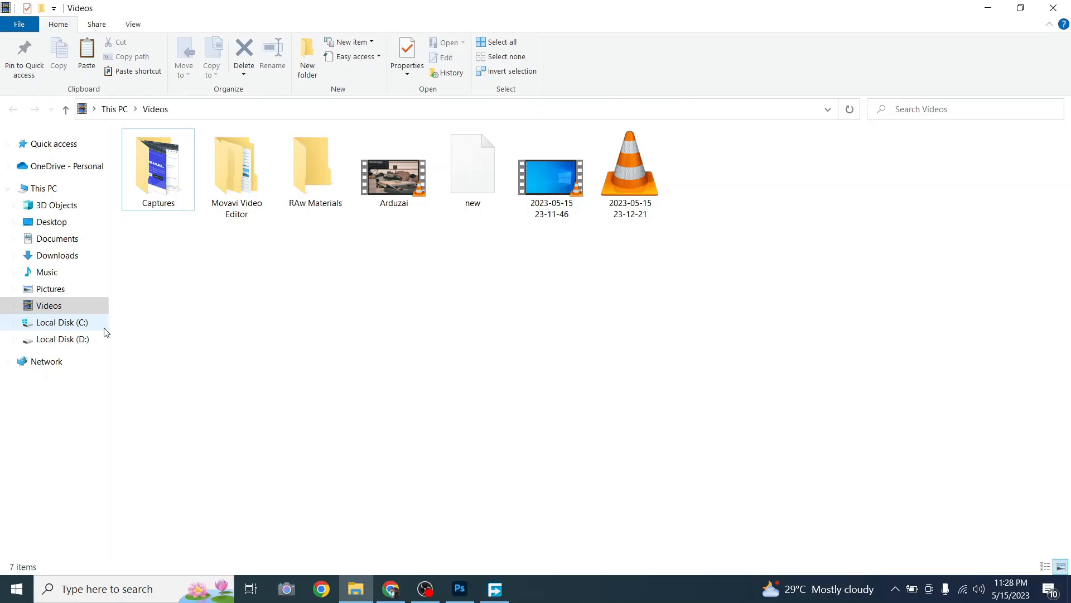
pyautogui.click(84, 339)
pyautogui.click(366, 316)
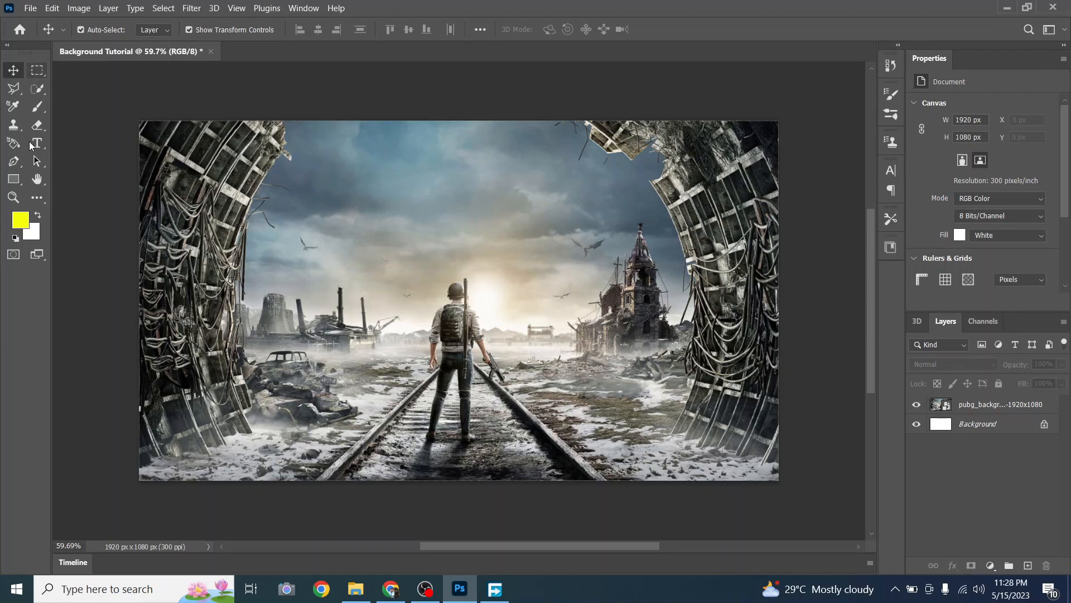
# Examine the available marquee, lasso and quick selection tools.
pyautogui.click(40, 80)
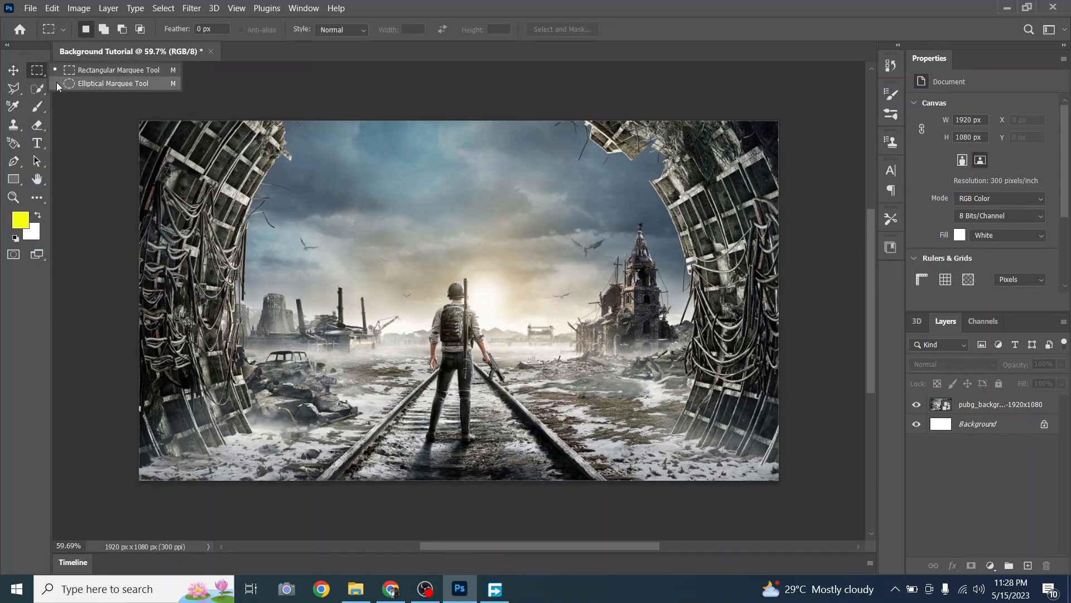
pyautogui.click(17, 93)
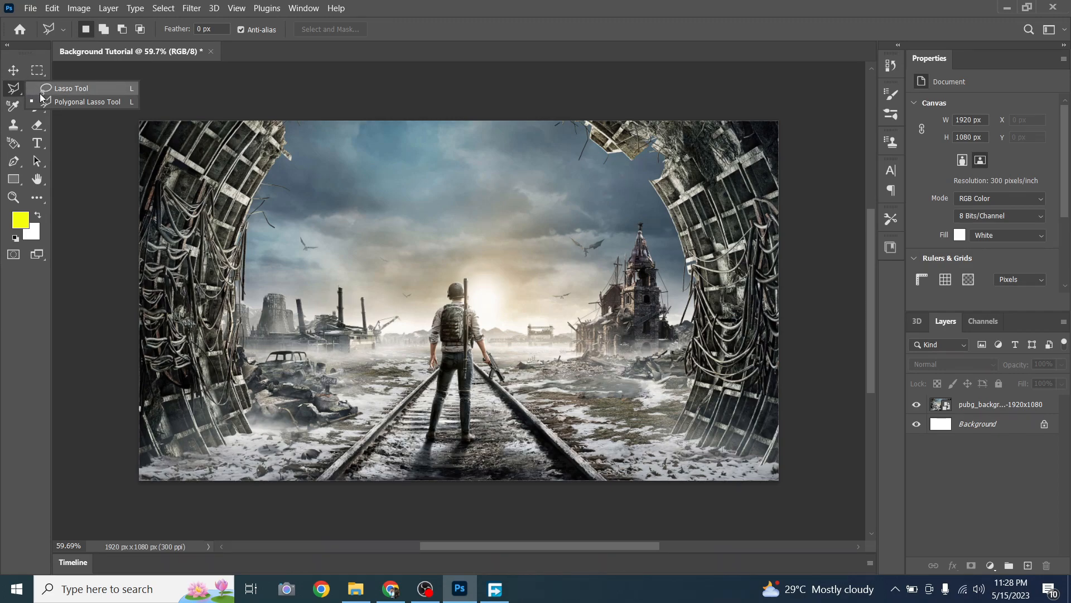
pyautogui.click(21, 94)
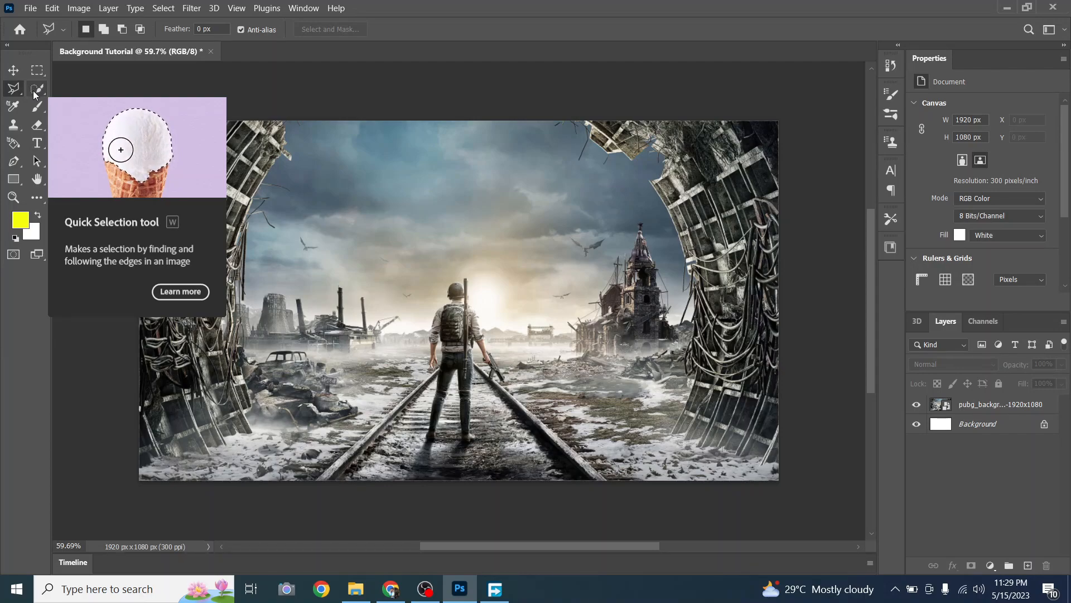
pyautogui.click(33, 94)
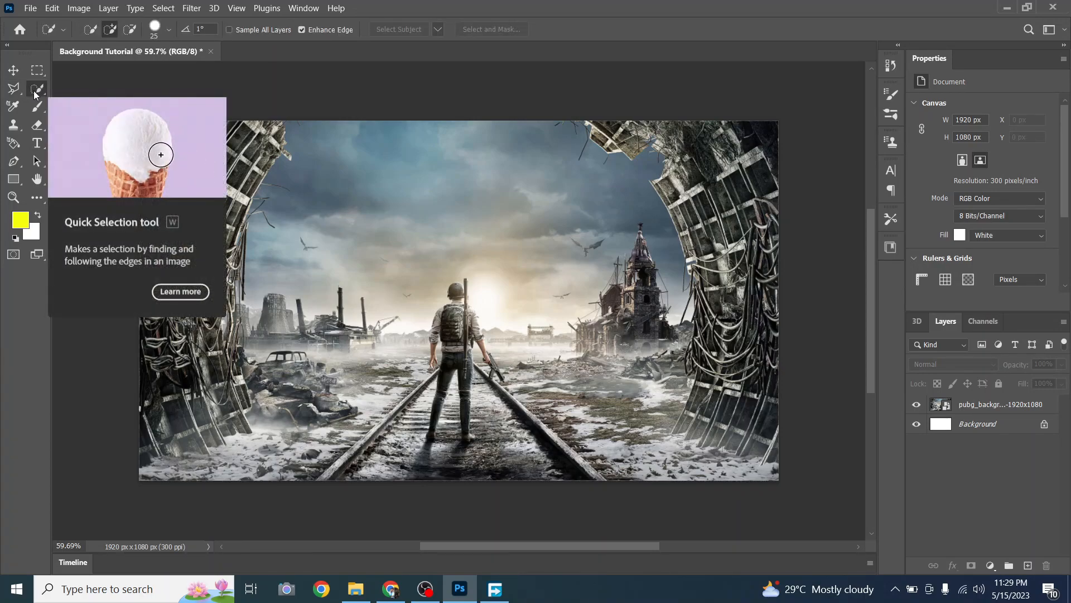
pyautogui.rightClick(33, 93)
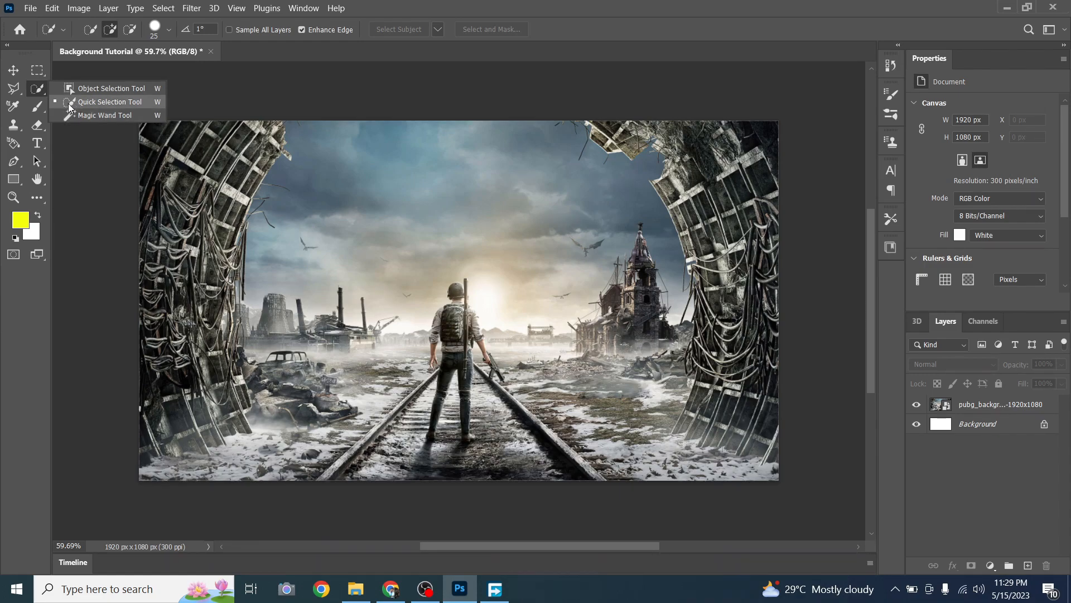
# Look at the 3D material dropper's options and the variants of the Brush Tool.
pyautogui.click(21, 111)
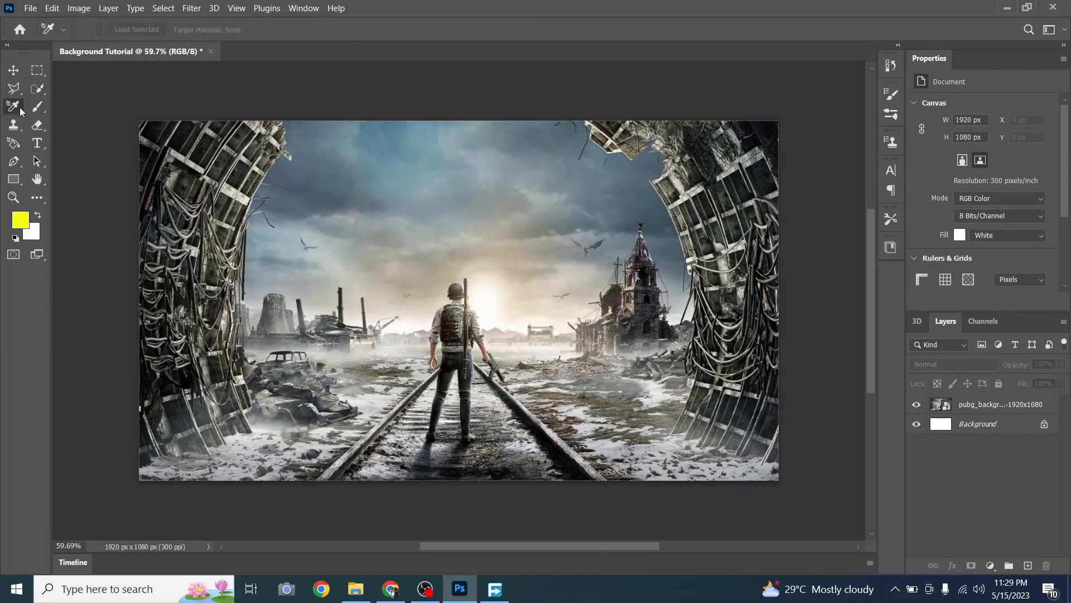
pyautogui.click(35, 108)
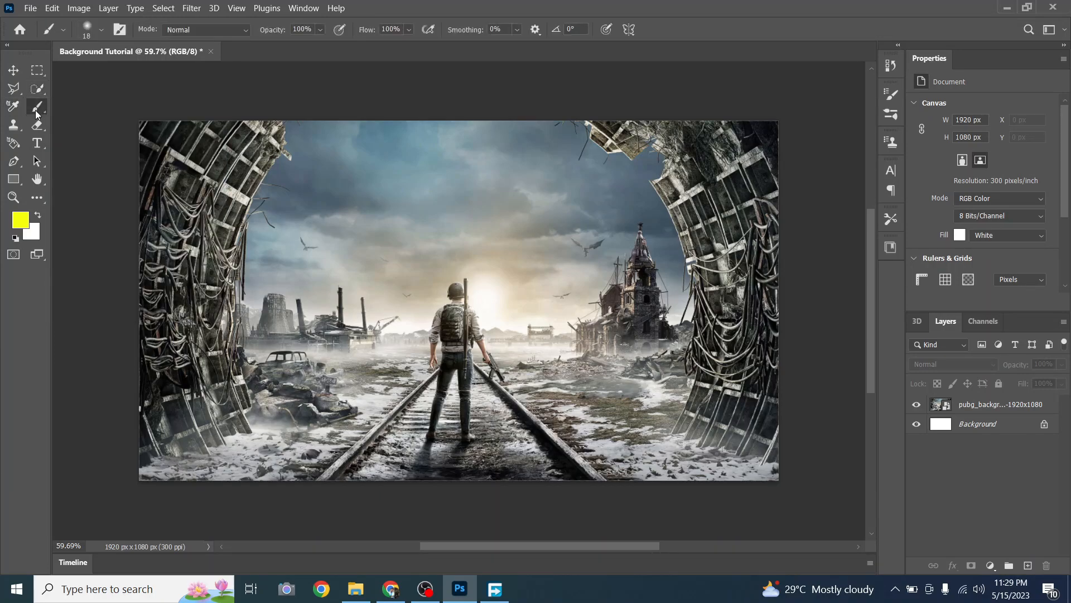
pyautogui.rightClick(36, 109)
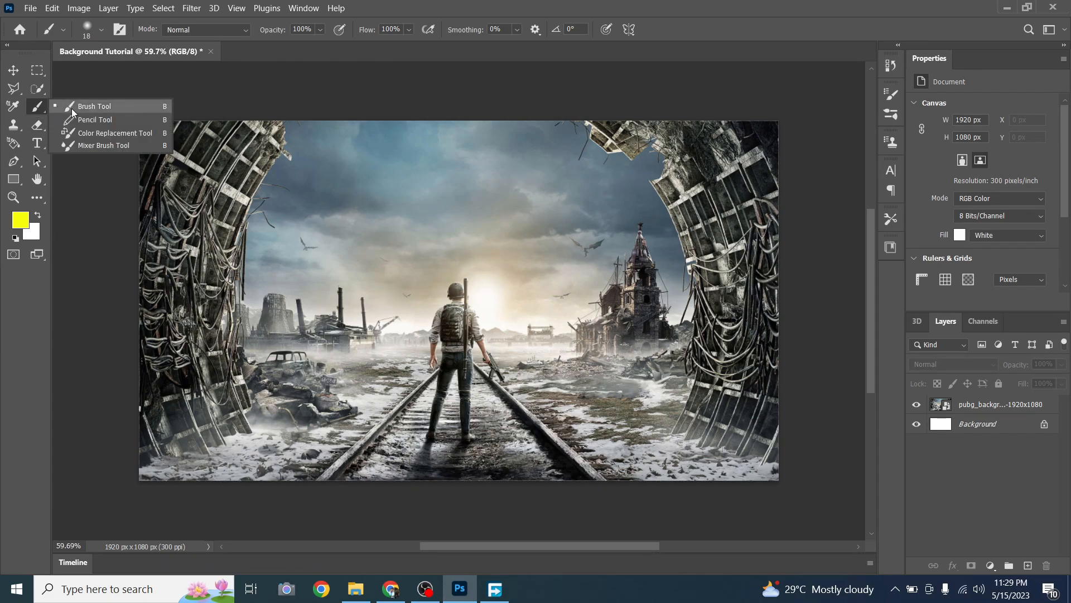
pyautogui.click(35, 108)
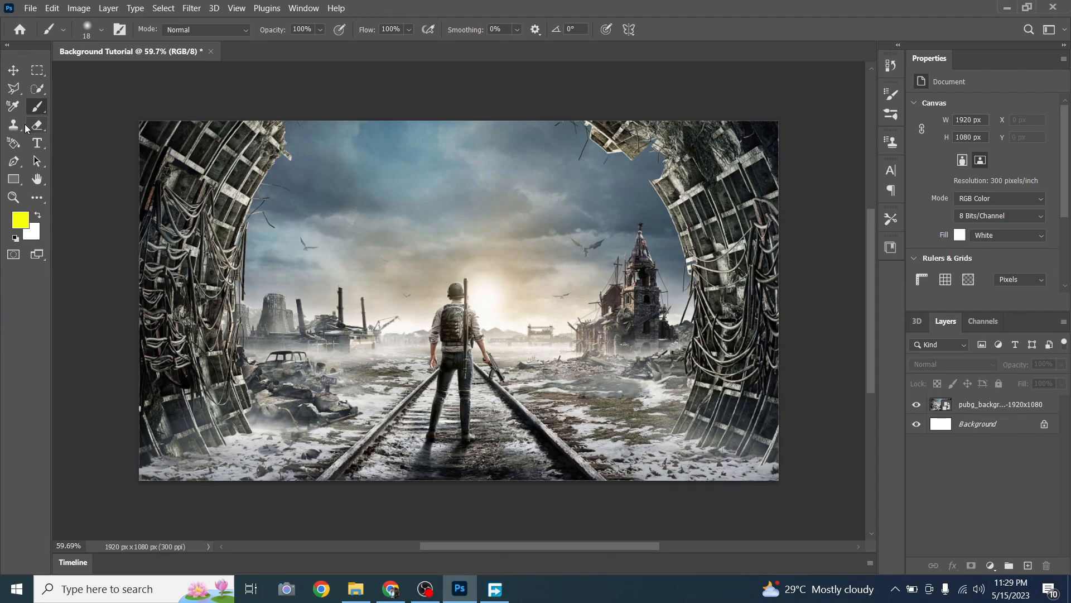
# Try the Clone Stamp Tool on the pubg_background_hd_pubg-1920x1080 layer and decline rasterizing the smart object.
pyautogui.click(21, 128)
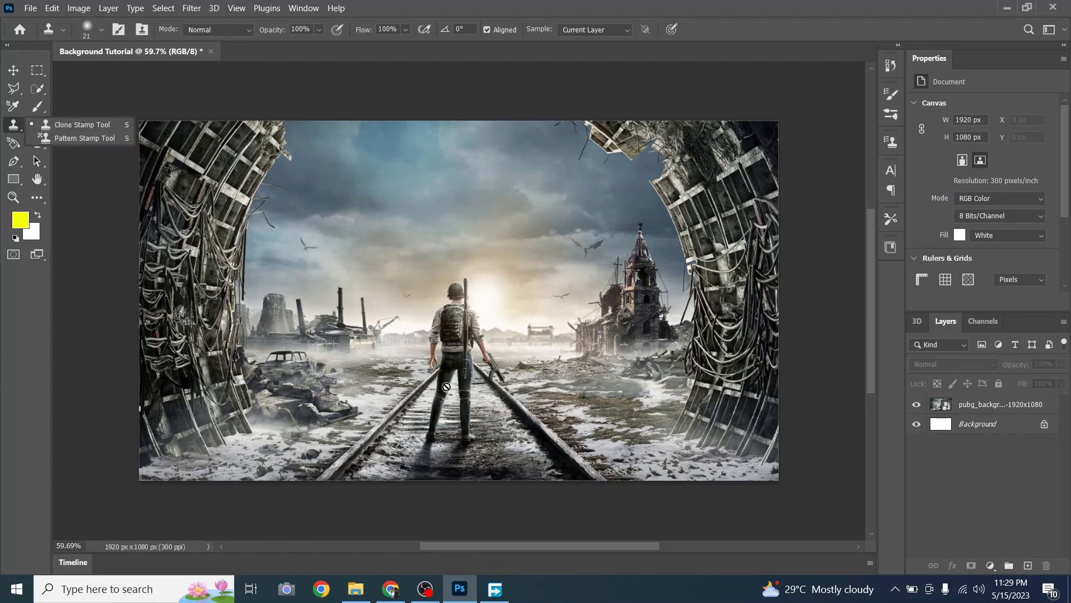
pyautogui.click(103, 125)
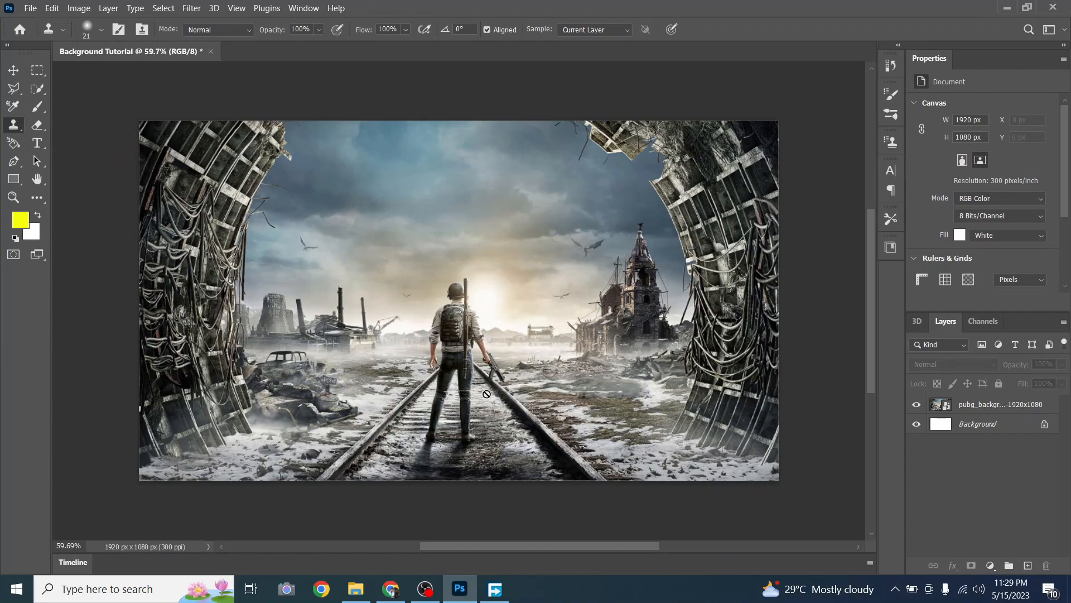
pyautogui.click(978, 406)
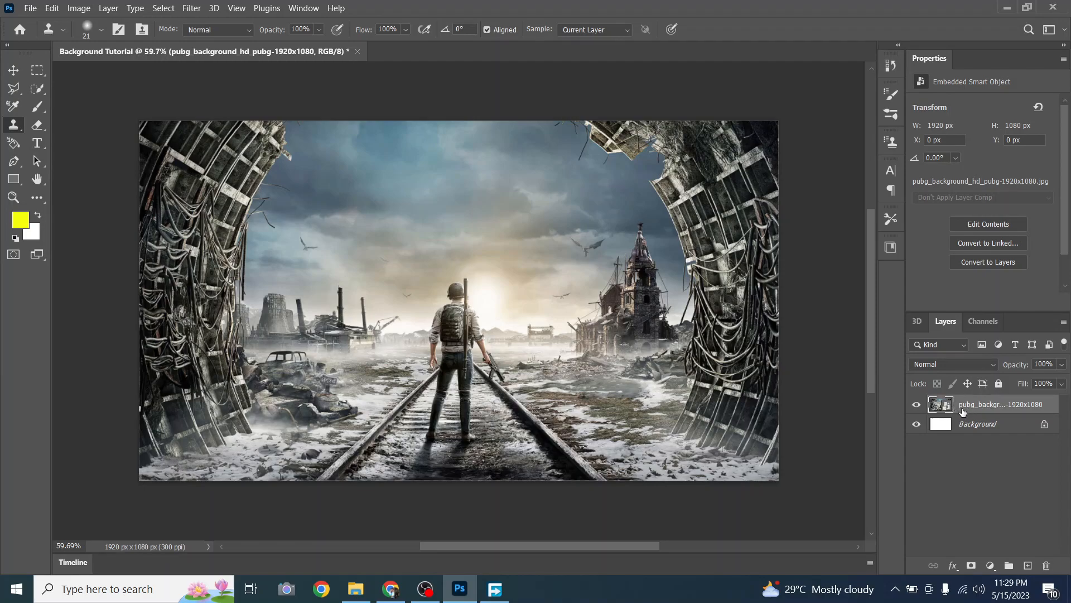
pyautogui.click(588, 430)
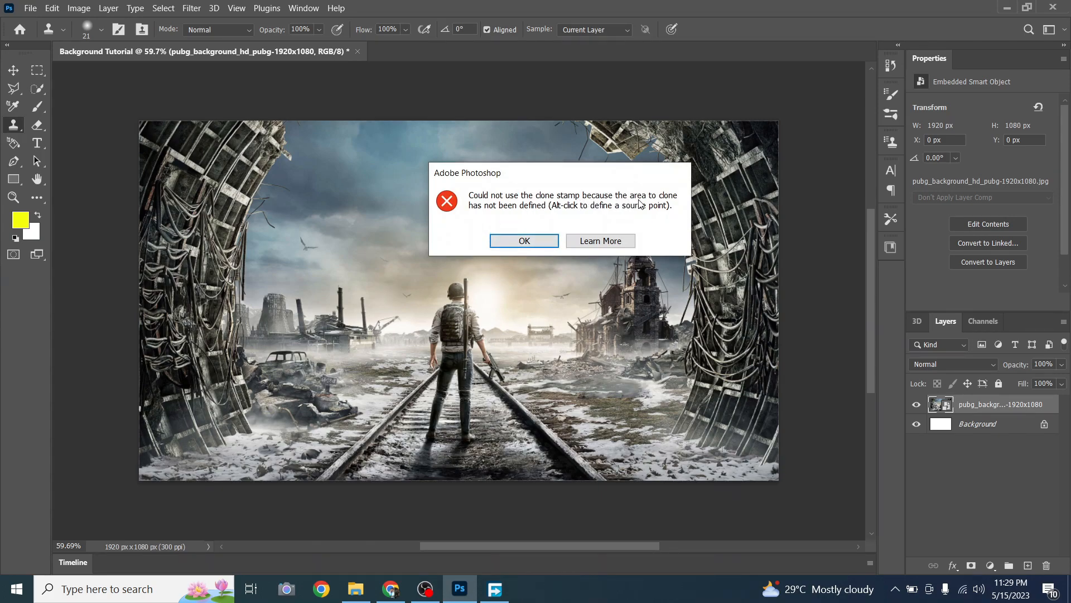
pyautogui.click(525, 241)
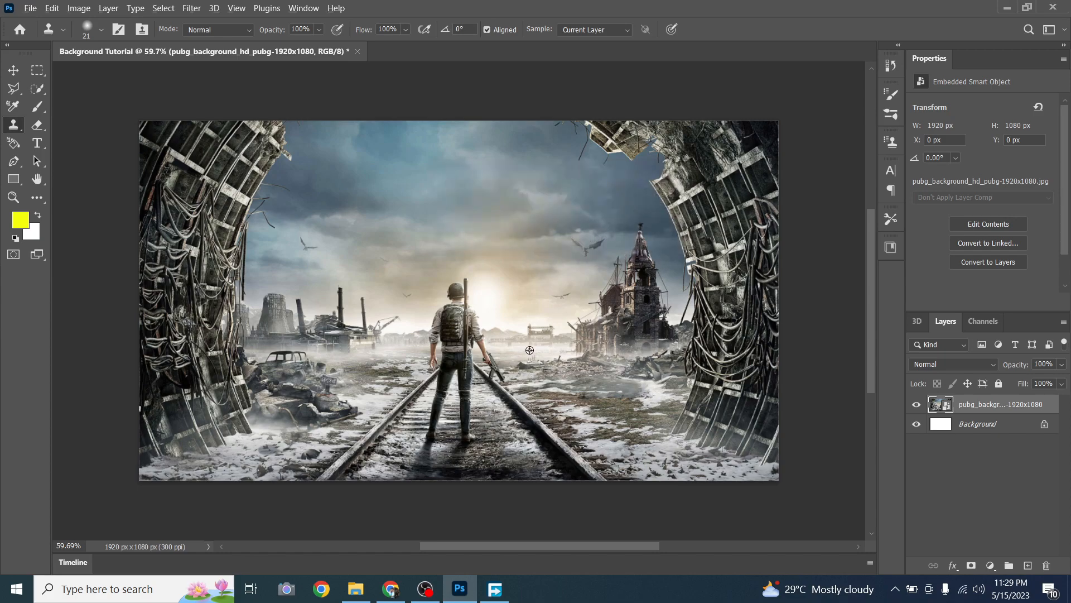
pyautogui.click(500, 376)
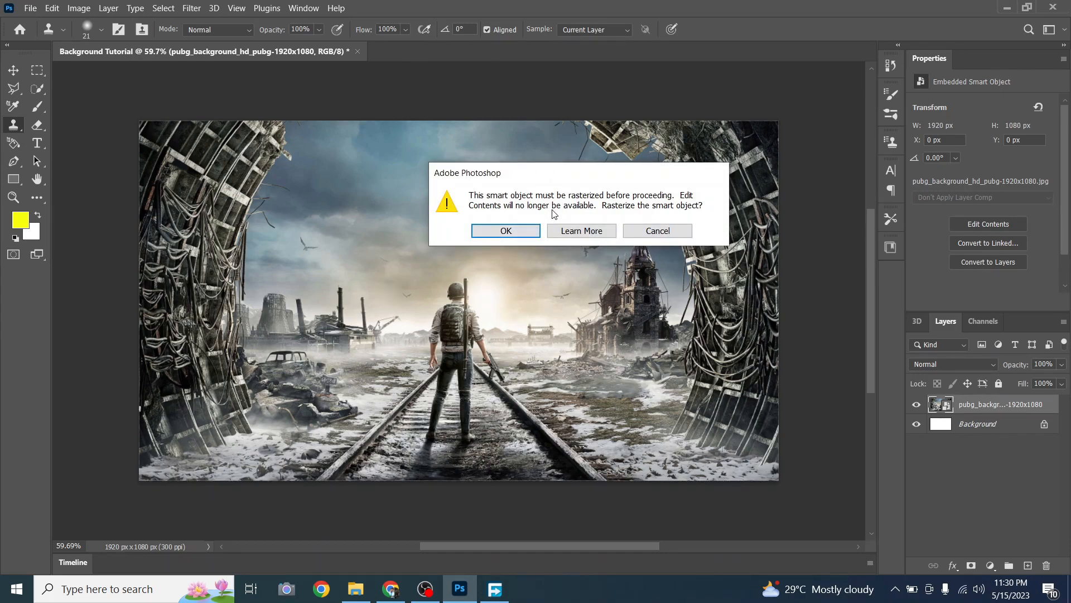
pyautogui.moveTo(599, 175); pyautogui.dragTo(572, 170)
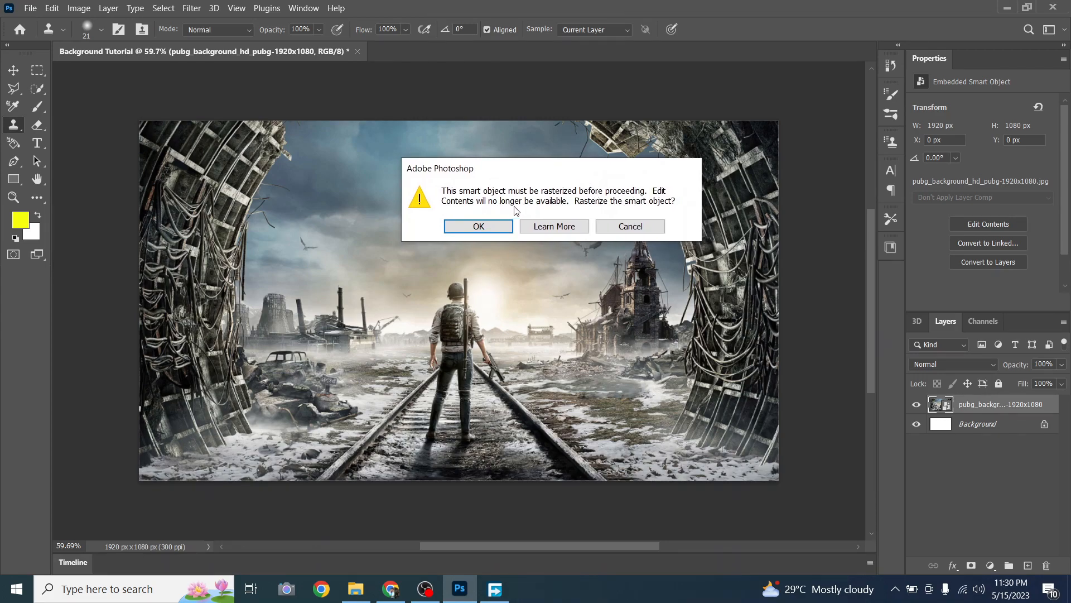
pyautogui.click(631, 226)
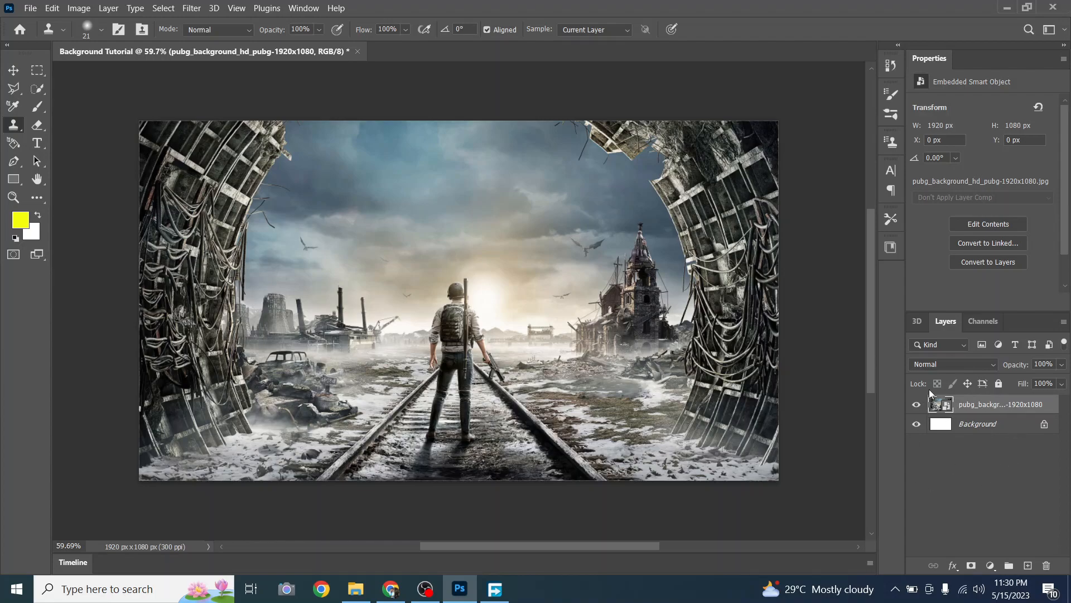
# Compare the Background and wallpaper layers by selecting each in turn and toggling their visibility.
pyautogui.click(987, 424)
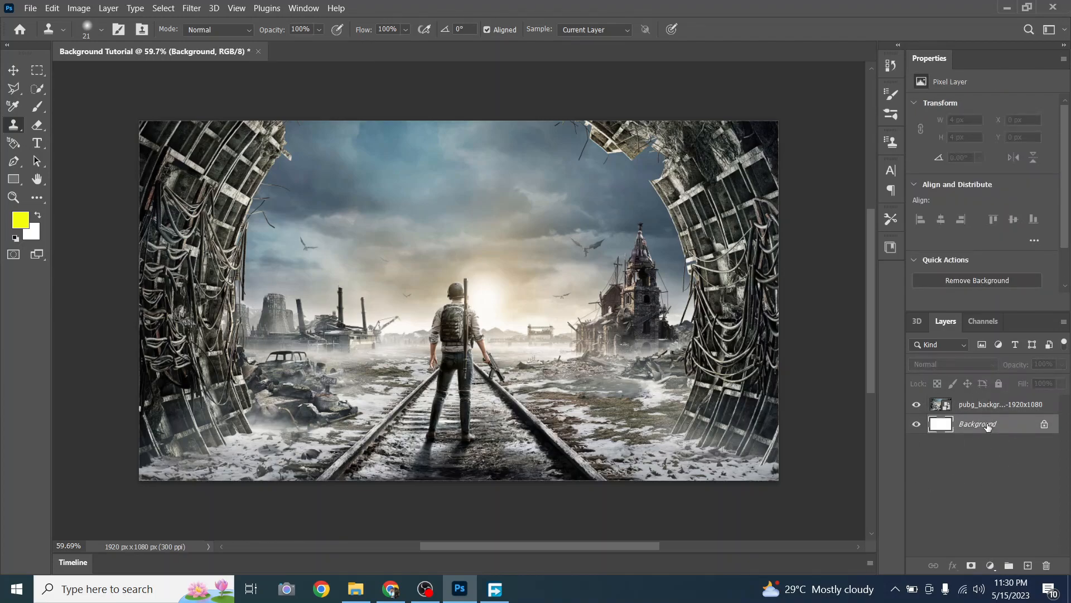
pyautogui.click(985, 408)
pyautogui.click(984, 419)
pyautogui.click(984, 409)
pyautogui.click(985, 422)
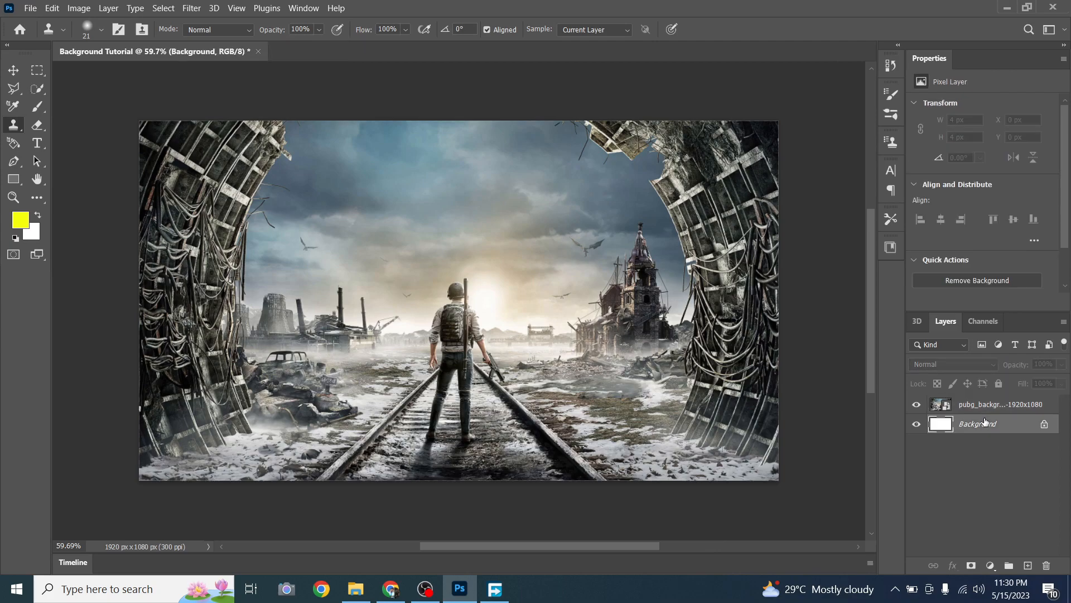
pyautogui.click(919, 424)
pyautogui.click(917, 406)
pyautogui.click(917, 422)
pyautogui.click(919, 410)
# Open the contents of the pubg_background_hd_pubg-1920x1080 smart object for editing.
pyautogui.click(935, 408)
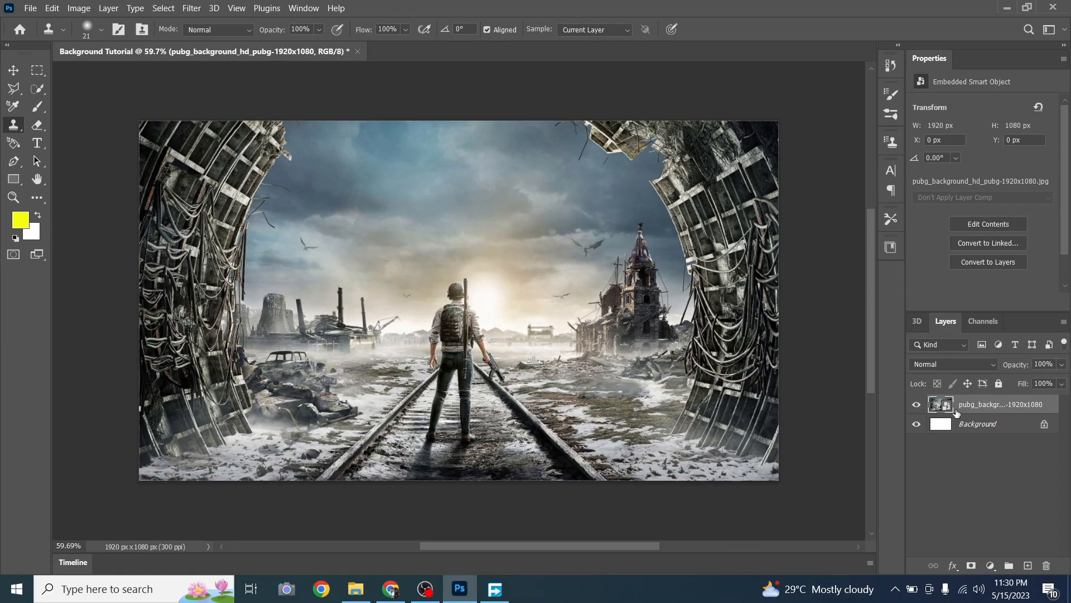
pyautogui.rightClick(959, 406)
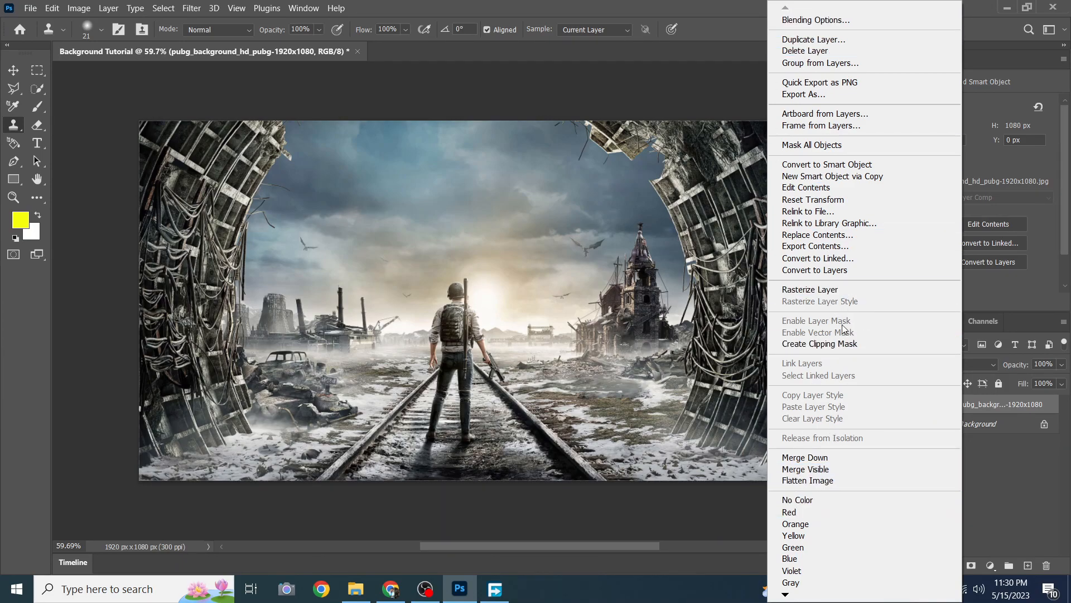
pyautogui.click(980, 436)
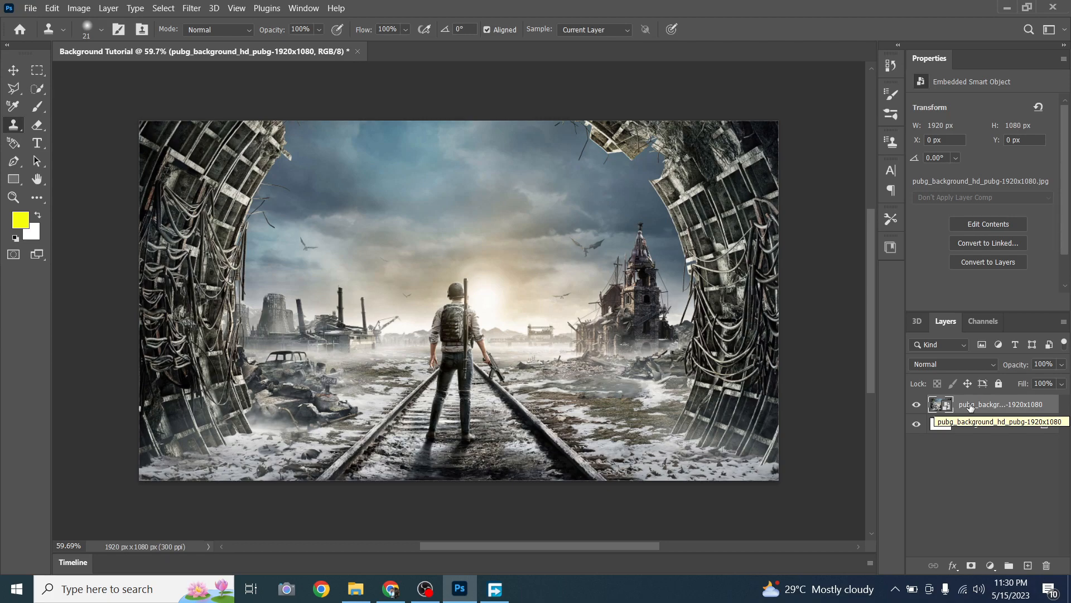
pyautogui.doubleClick(942, 404)
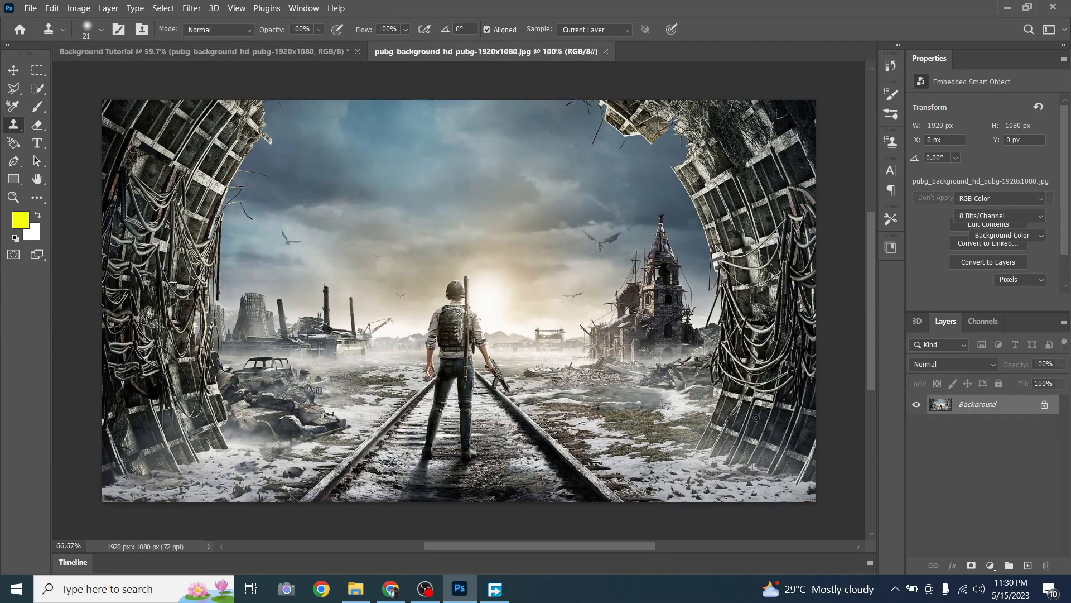
# Compare the Background Tutorial document with the opened smart object contents by switching between the two documents.
pyautogui.click(340, 51)
pyautogui.click(396, 54)
pyautogui.click(350, 52)
pyautogui.click(406, 53)
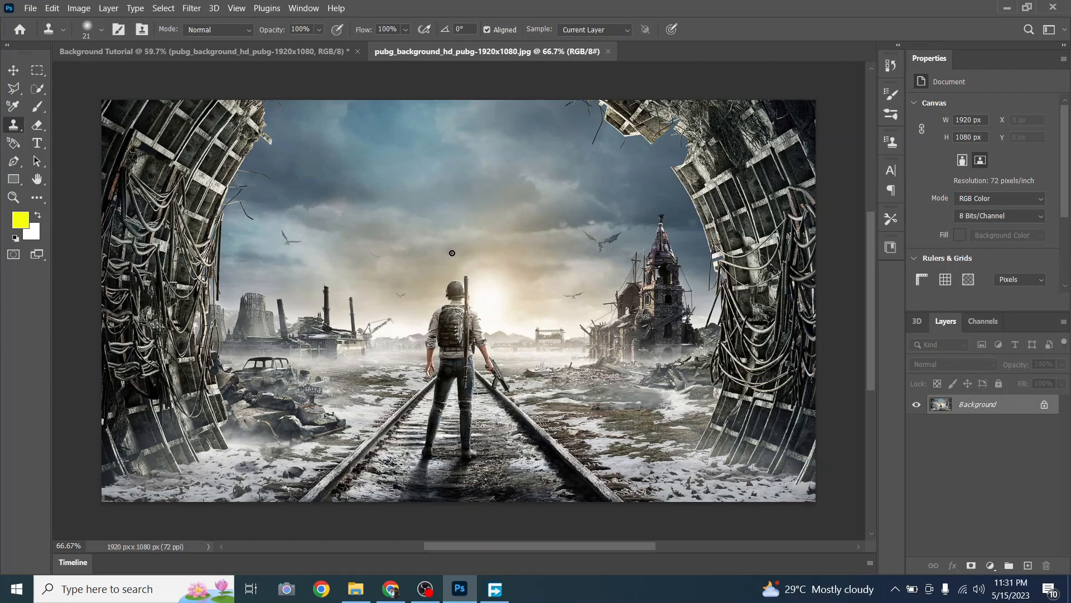
pyautogui.click(323, 48)
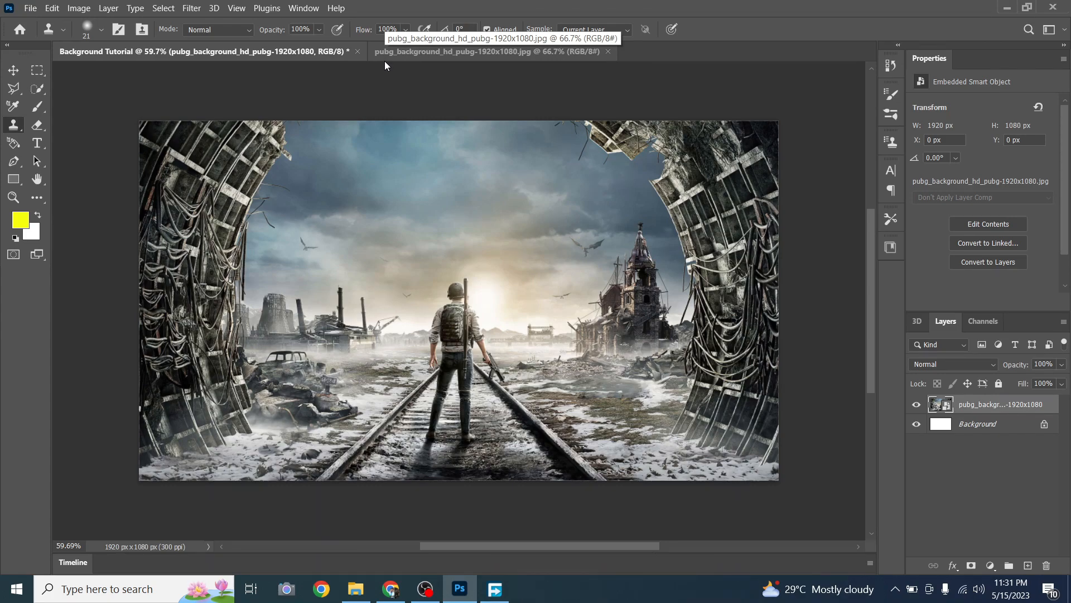
pyautogui.click(420, 59)
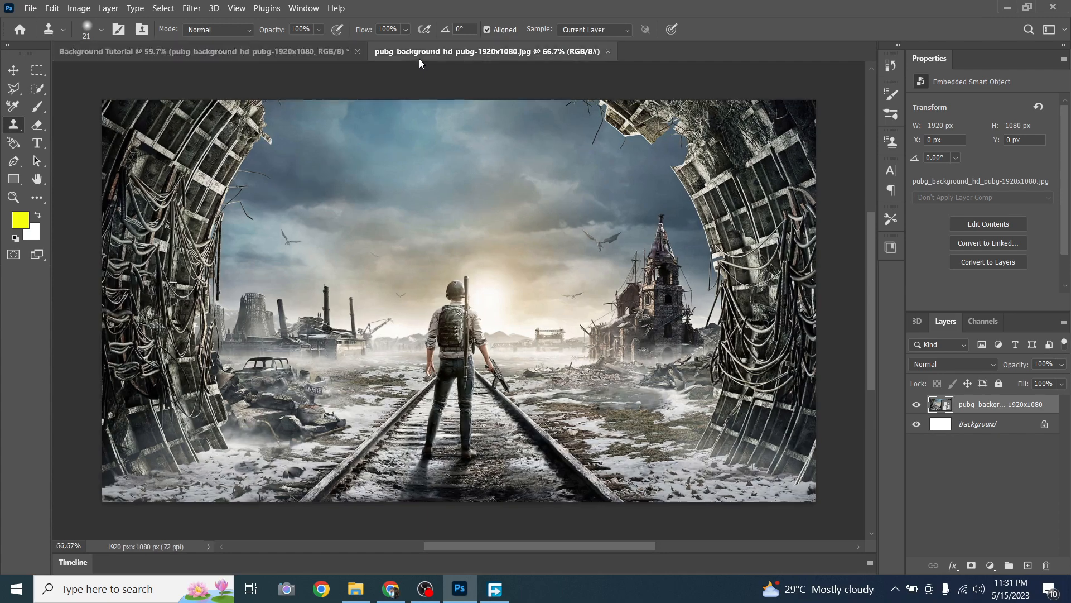
# Try cloning over the soldier in the smart object contents, then close and save them as a JPEG at quality 12.
pyautogui.moveTo(463, 340)
pyautogui.mouseDown()
pyautogui.moveTo(440, 336)
pyautogui.moveTo(429, 386)
pyautogui.moveTo(484, 364)
pyautogui.moveTo(473, 278)
pyautogui.moveTo(468, 289)
pyautogui.moveTo(507, 296)
pyautogui.moveTo(455, 332)
pyautogui.mouseUp()
pyautogui.click(614, 51)
pyautogui.click(476, 236)
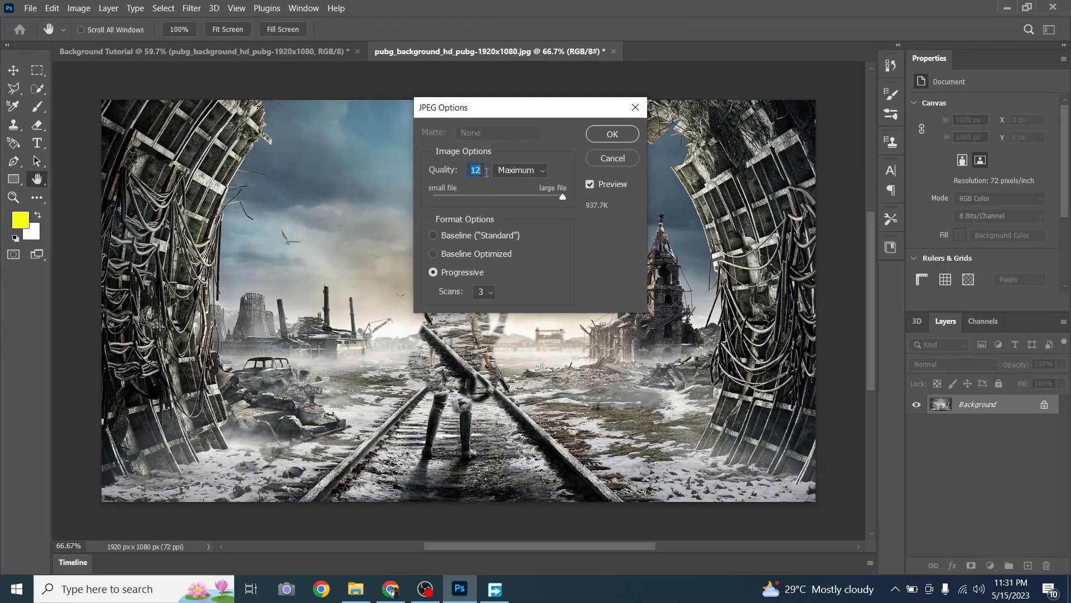
pyautogui.click(613, 134)
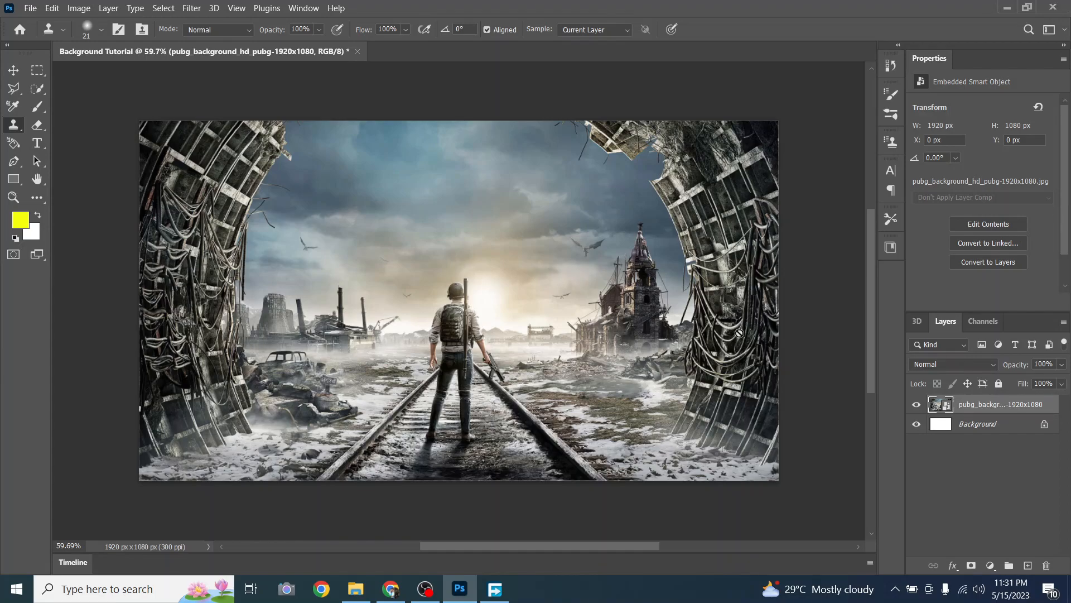
# Reopen the wallpaper's smart object contents and clone out the gun in the soldier's hand.
pyautogui.doubleClick(947, 406)
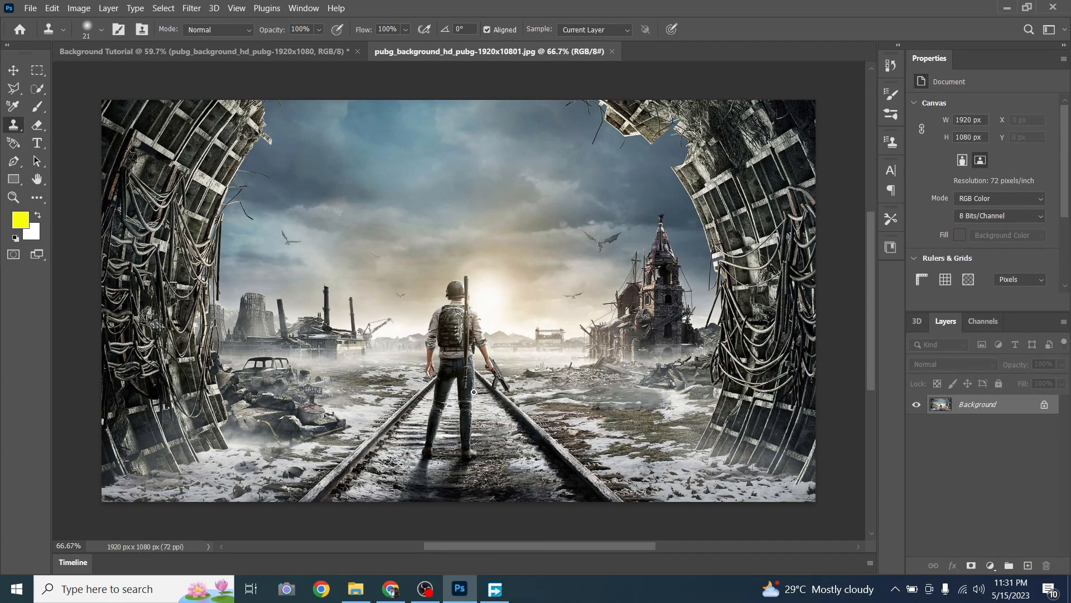
pyautogui.scroll(5, 474, 392)
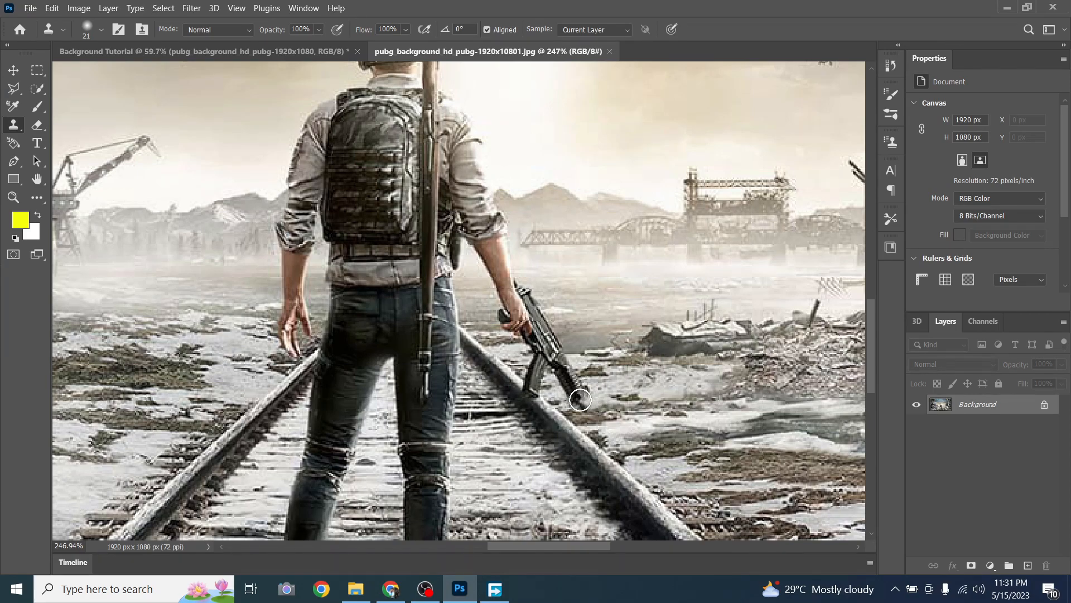
pyautogui.moveTo(573, 400)
pyautogui.mouseDown()
pyautogui.moveTo(556, 366)
pyautogui.moveTo(565, 357)
pyautogui.moveTo(566, 367)
pyautogui.moveTo(536, 372)
pyautogui.moveTo(542, 338)
pyautogui.moveTo(534, 377)
pyautogui.moveTo(548, 331)
pyautogui.moveTo(532, 361)
pyautogui.moveTo(542, 364)
pyautogui.moveTo(555, 344)
pyautogui.moveTo(536, 356)
pyautogui.moveTo(525, 322)
pyautogui.moveTo(548, 341)
pyautogui.mouseUp()
pyautogui.scroll(-6, 496, 358)
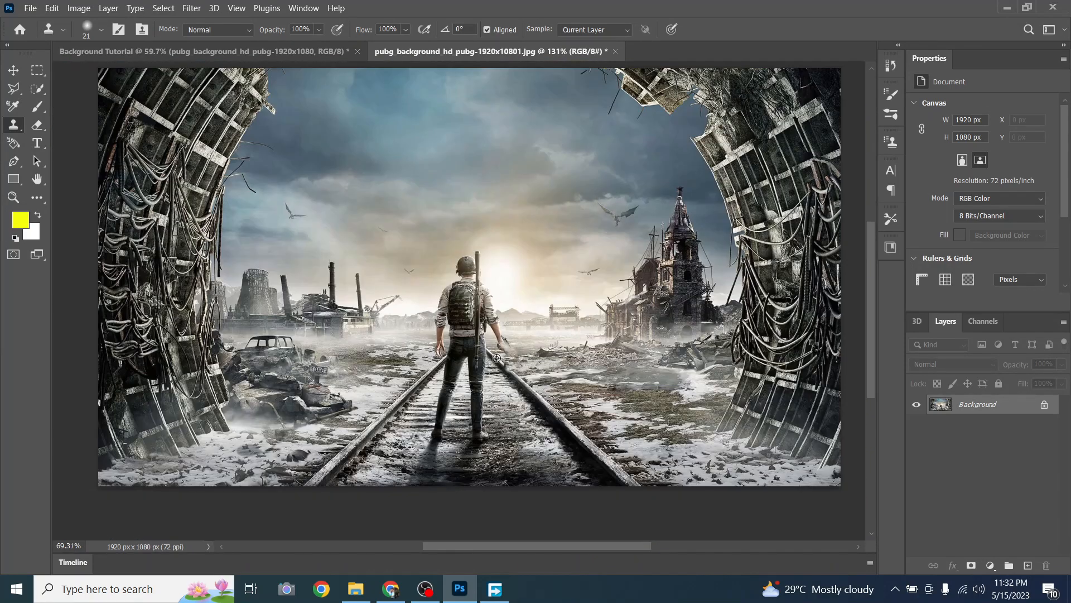
pyautogui.scroll(-5, 496, 358)
pyautogui.scroll(7, 461, 293)
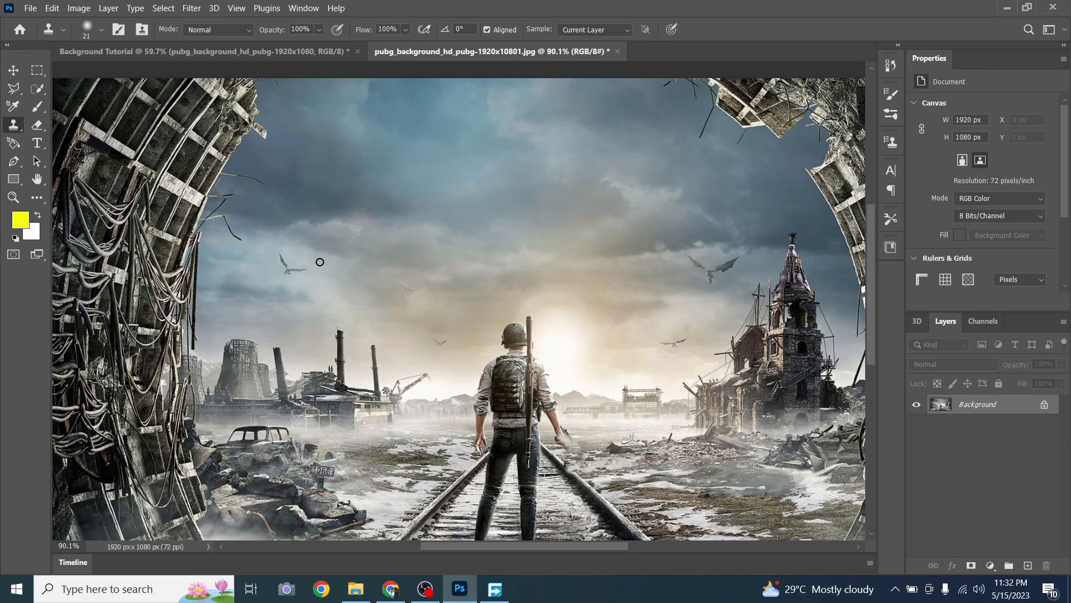
# Draw a Lasso selection around the soldier on the railway track in the smart object contents.
pyautogui.click(12, 86)
pyautogui.rightClick(12, 86)
pyautogui.click(56, 91)
pyautogui.scroll(-4, 471, 318)
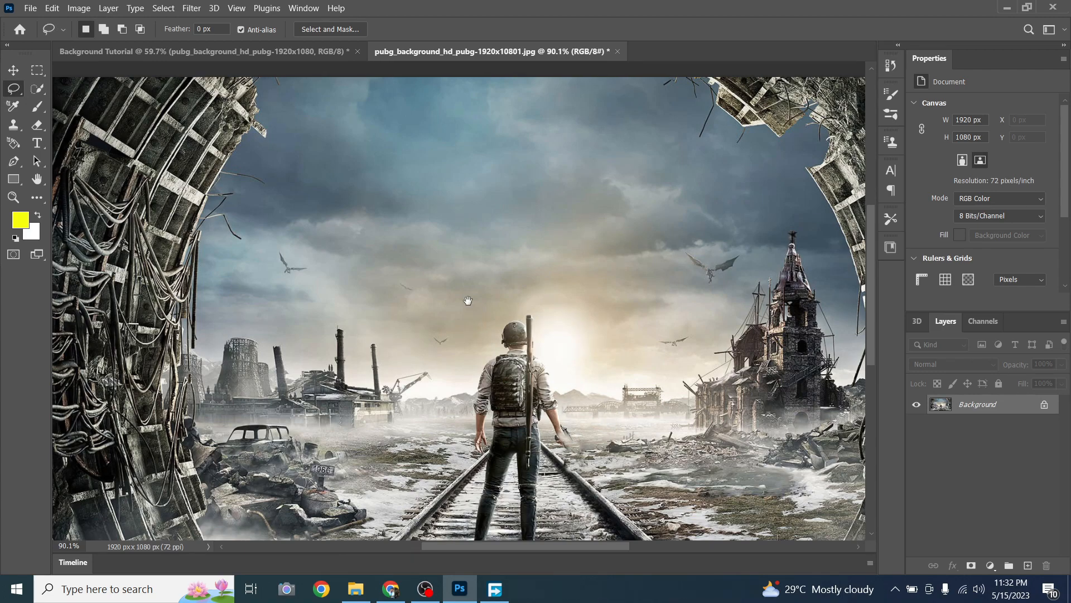
pyautogui.hscroll(1, 471, 318)
pyautogui.moveTo(461, 204)
pyautogui.mouseDown()
pyautogui.moveTo(435, 254)
pyautogui.moveTo(425, 391)
pyautogui.moveTo(448, 453)
pyautogui.moveTo(505, 459)
pyautogui.moveTo(524, 426)
pyautogui.moveTo(510, 338)
pyautogui.moveTo(540, 342)
pyautogui.moveTo(503, 205)
pyautogui.moveTo(490, 194)
pyautogui.moveTo(463, 205)
pyautogui.mouseUp()
# Remove the selected soldier with Content-Aware Fill output to a new layer, then clear the selection.
pyautogui.click(52, 8)
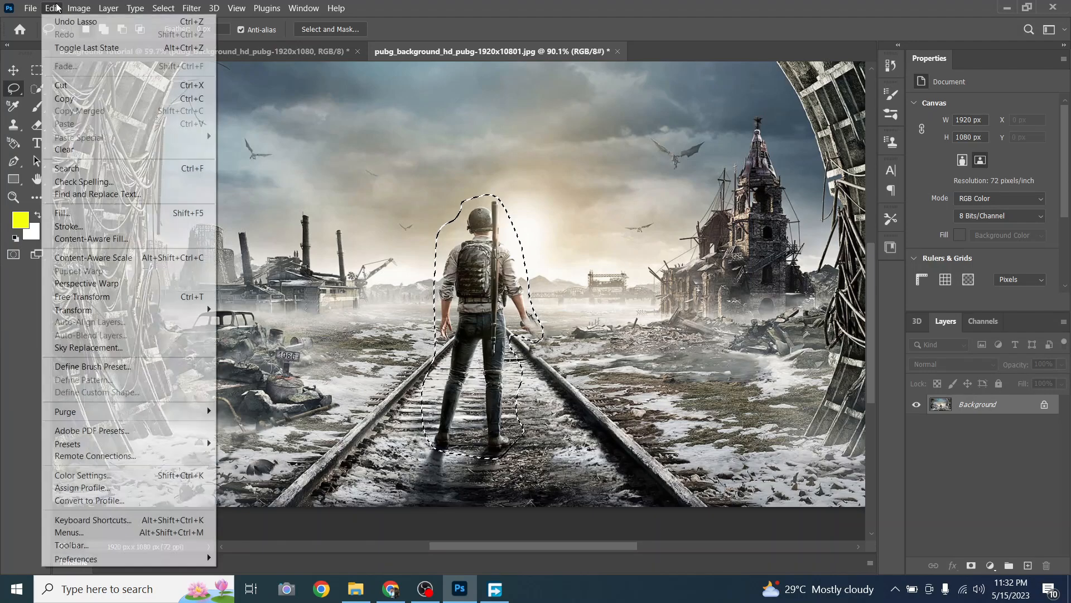
pyautogui.click(109, 239)
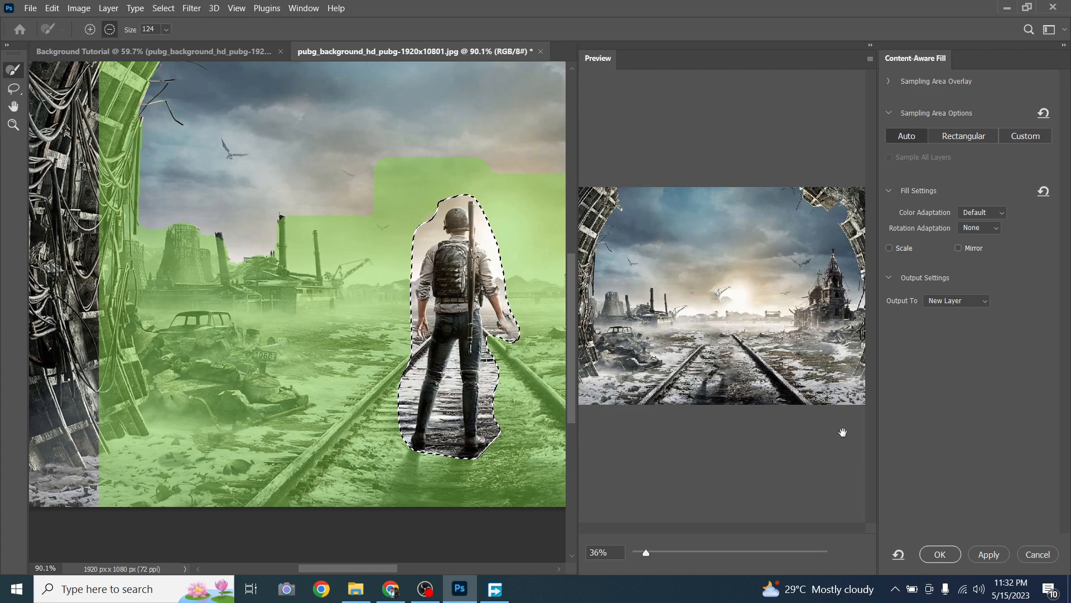
pyautogui.click(941, 554)
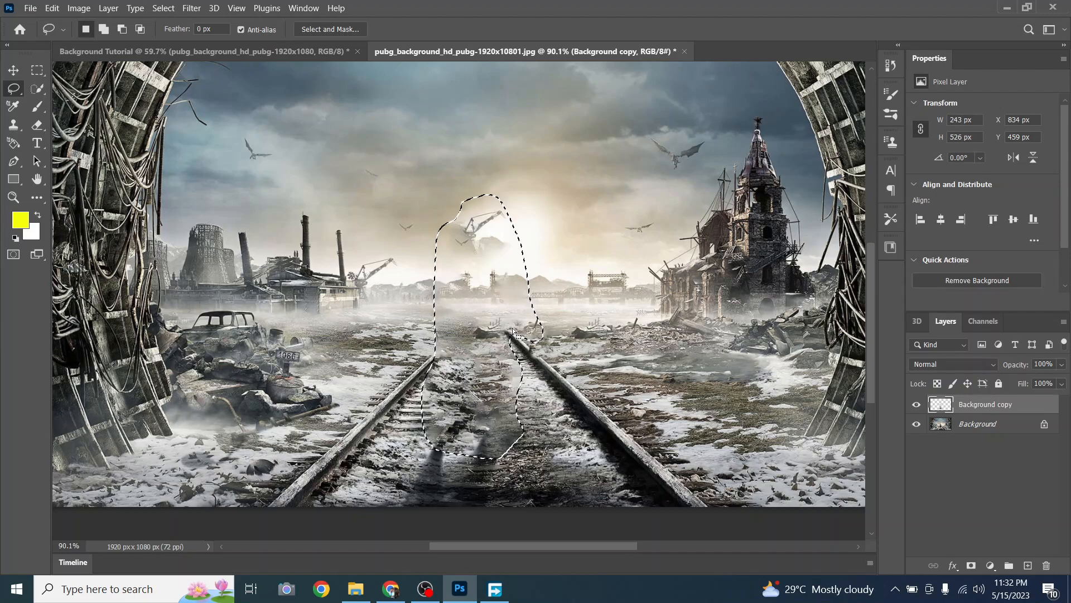
pyautogui.hotkey('ctrl', 'd')
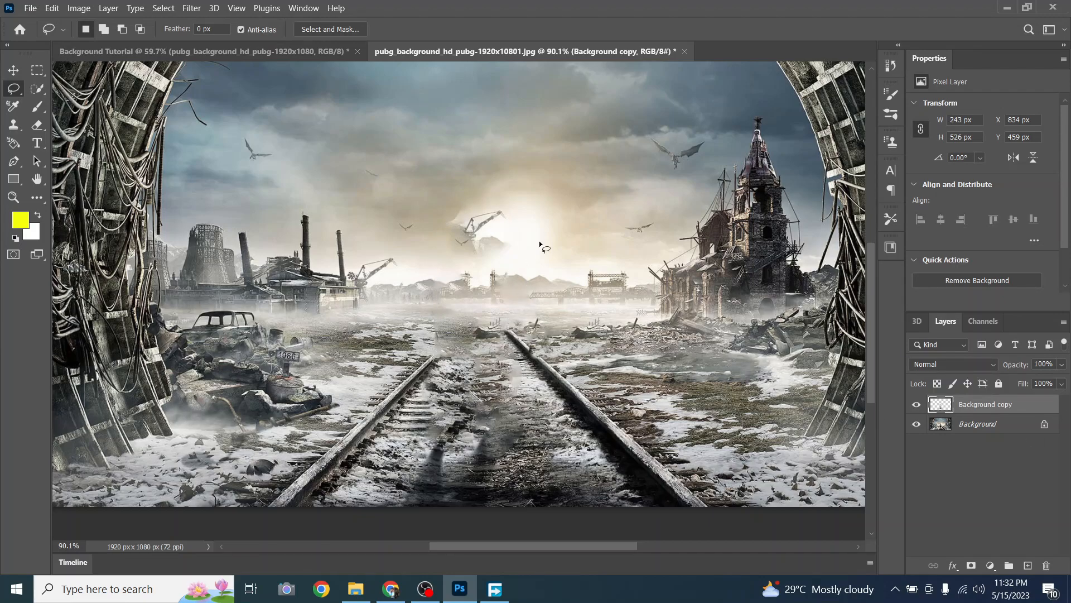
# Switch to the Move Tool and select the Background layer in the smart object contents.
pyautogui.click(14, 70)
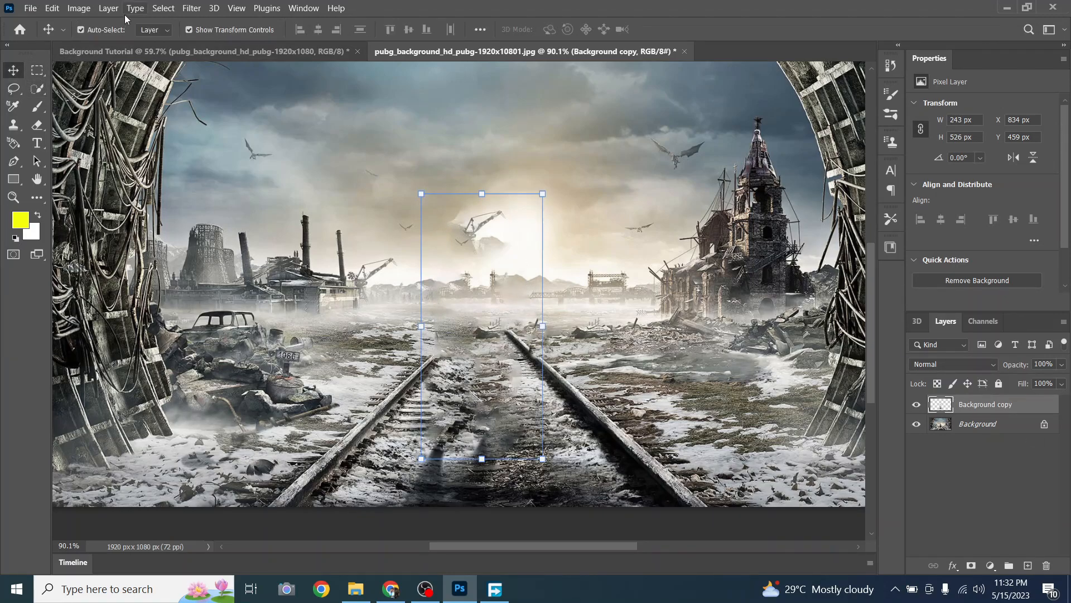
pyautogui.click(151, 16)
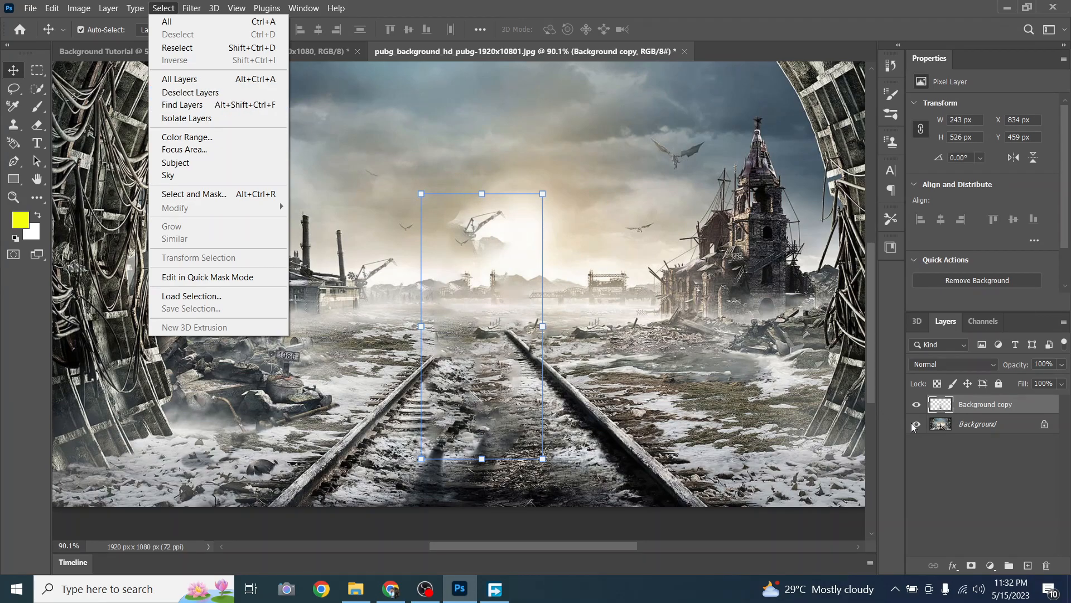
pyautogui.click(967, 422)
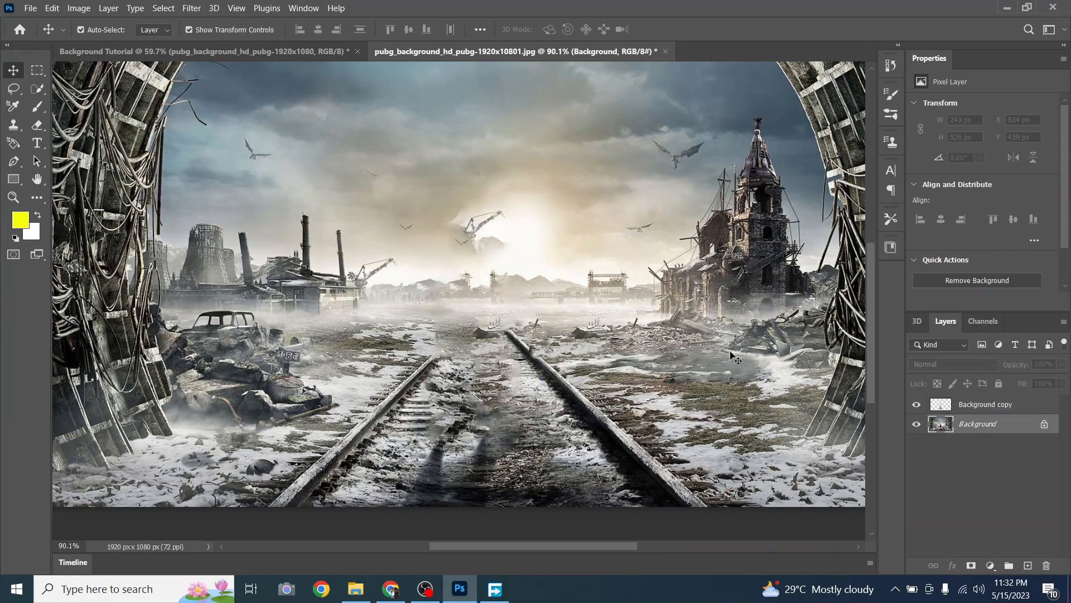
pyautogui.scroll(-3, 603, 322)
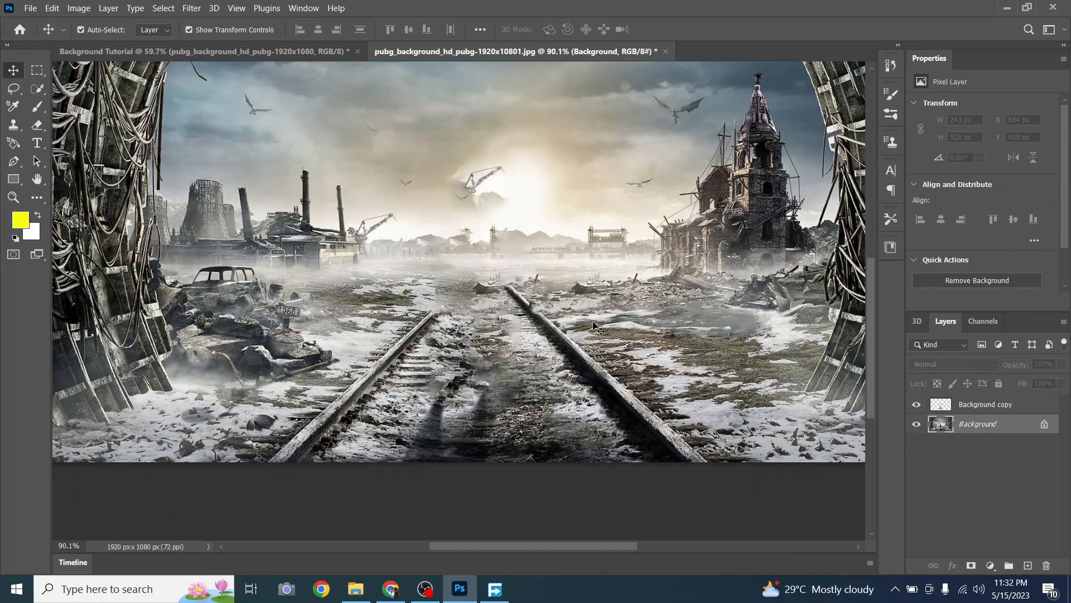
# Cancel saving the smart object contents as a PSD and close them without saving the changes.
pyautogui.click(664, 51)
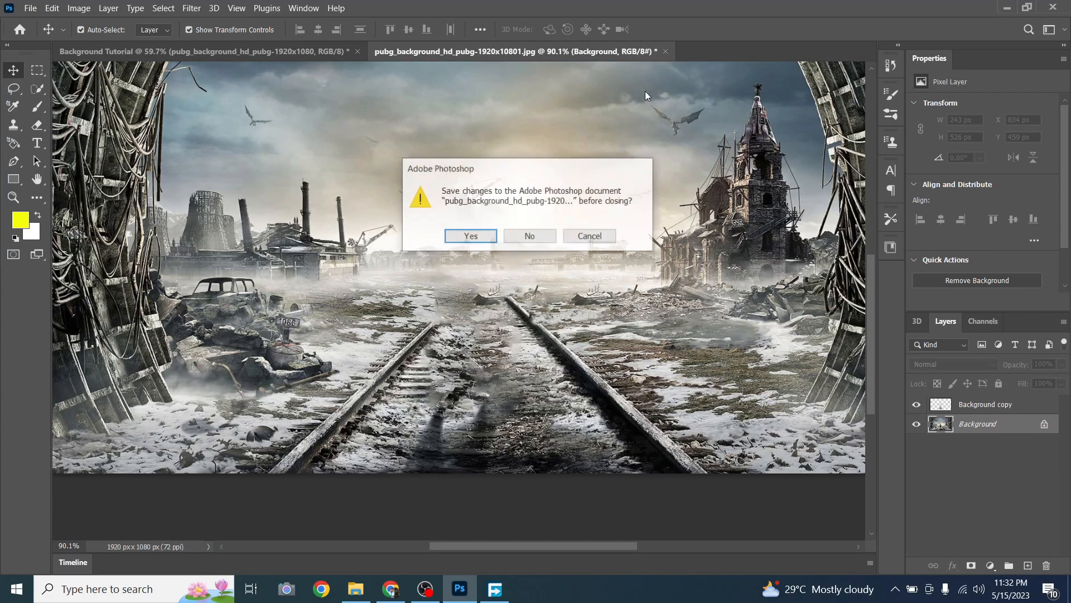
pyautogui.click(471, 236)
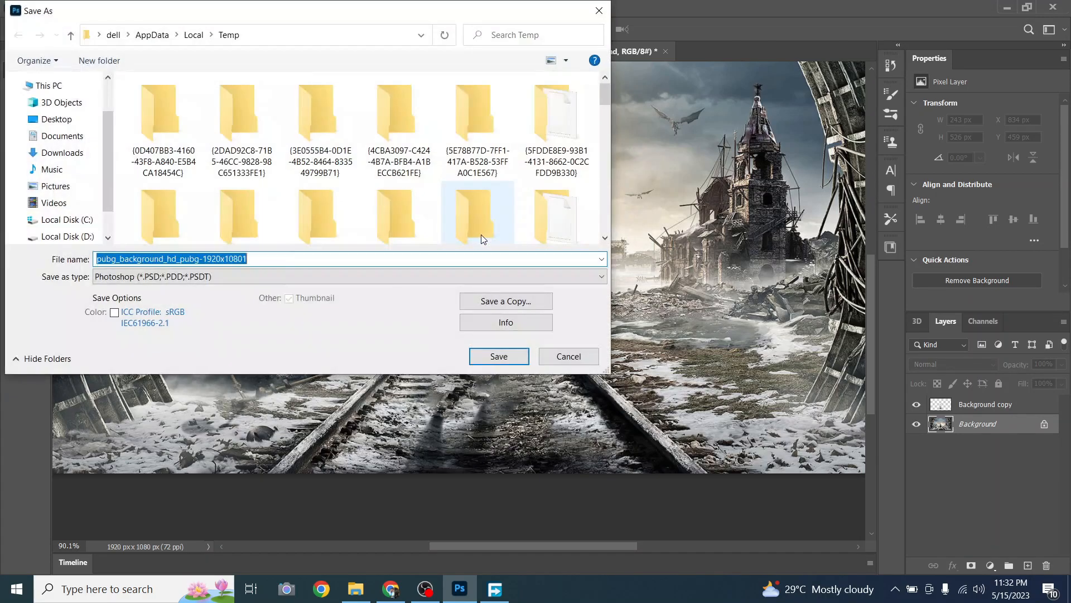
pyautogui.click(598, 11)
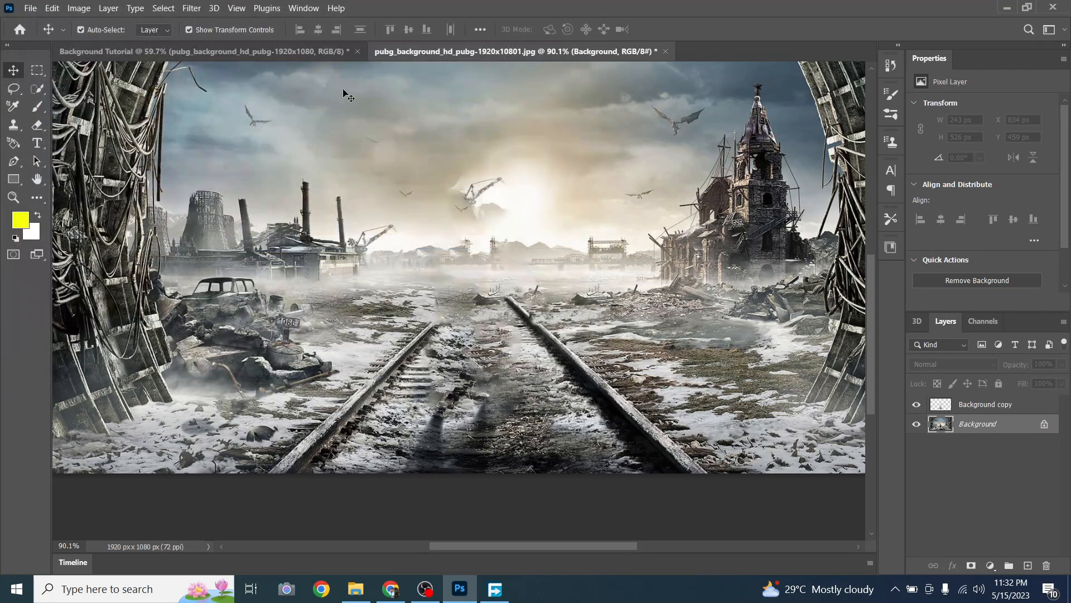
pyautogui.click(665, 51)
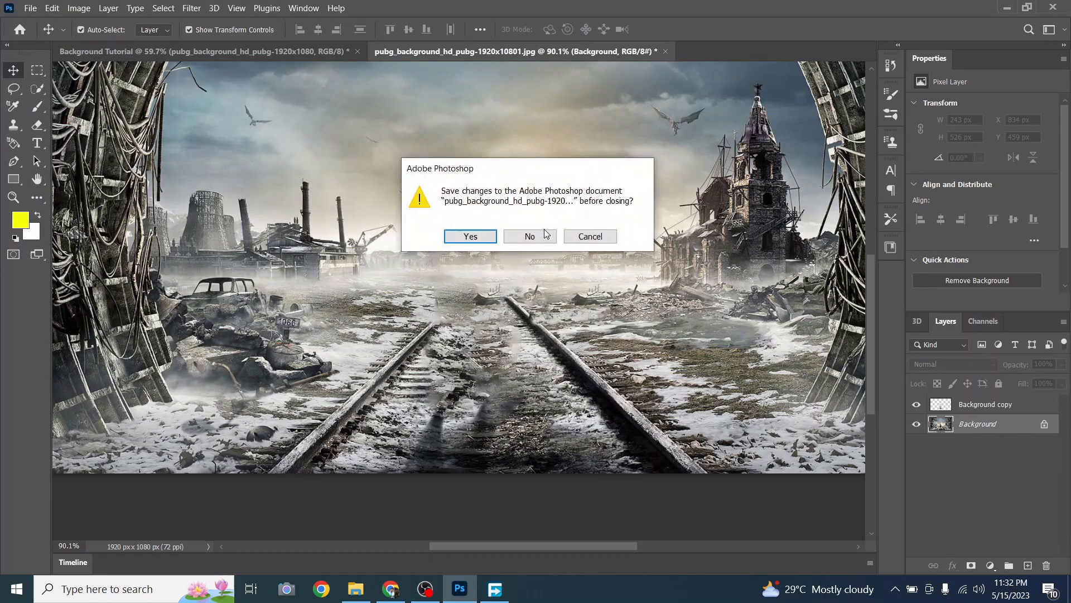
pyautogui.click(517, 237)
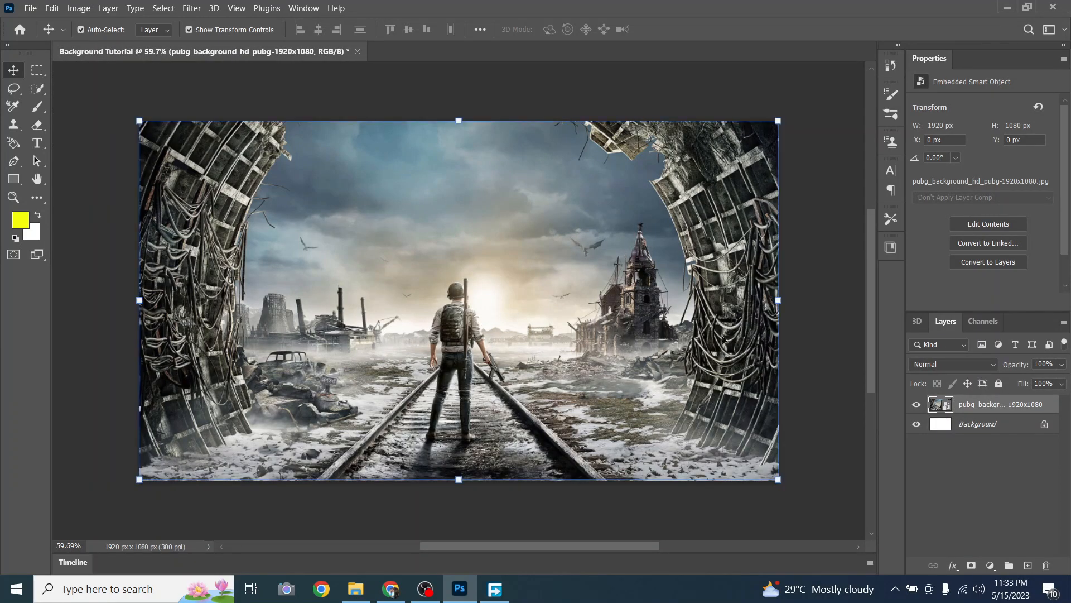
# Rasterize the pubg_background_hd_pubg-1920x1080 layer in the Background Tutorial document and deselect it.
pyautogui.rightClick(970, 407)
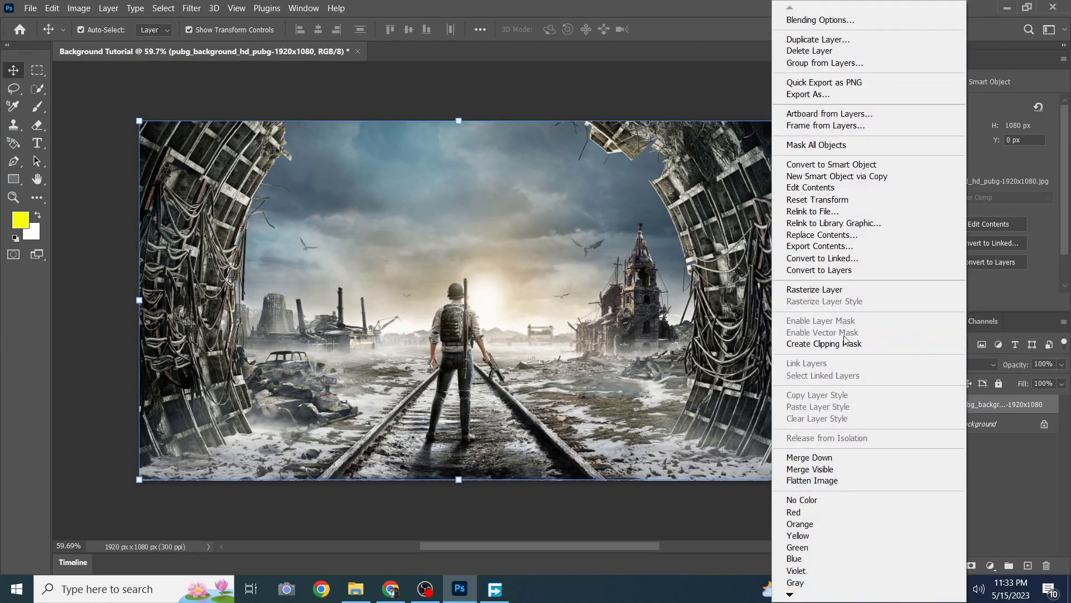
pyautogui.click(827, 291)
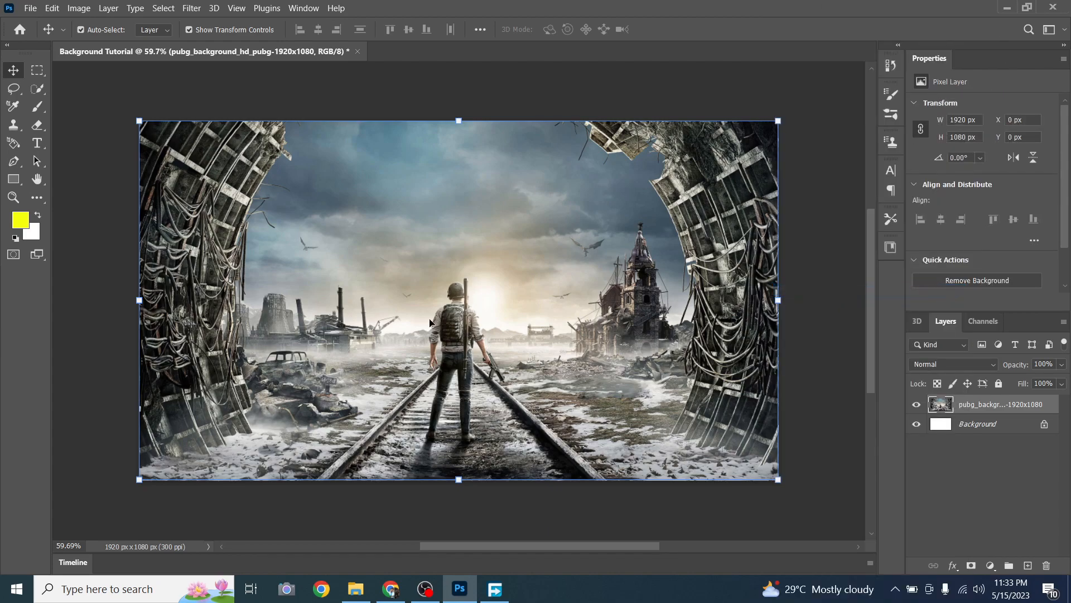
pyautogui.click(487, 110)
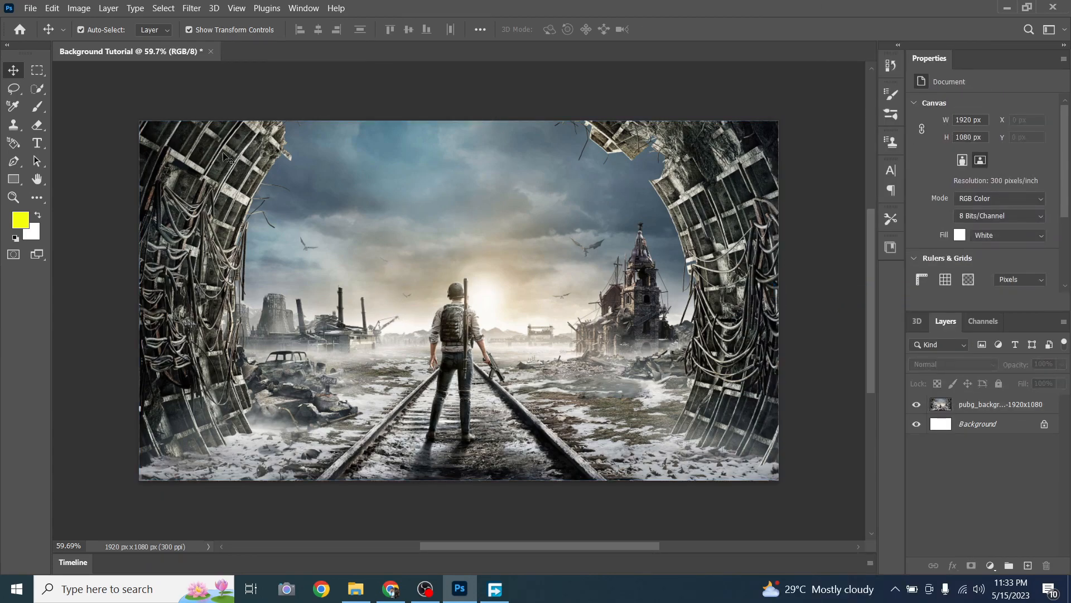
# Outline the soldier with the Lasso Tool and make the pubg_background_hd_pubg-1920x1080 layer active.
pyautogui.rightClick(22, 93)
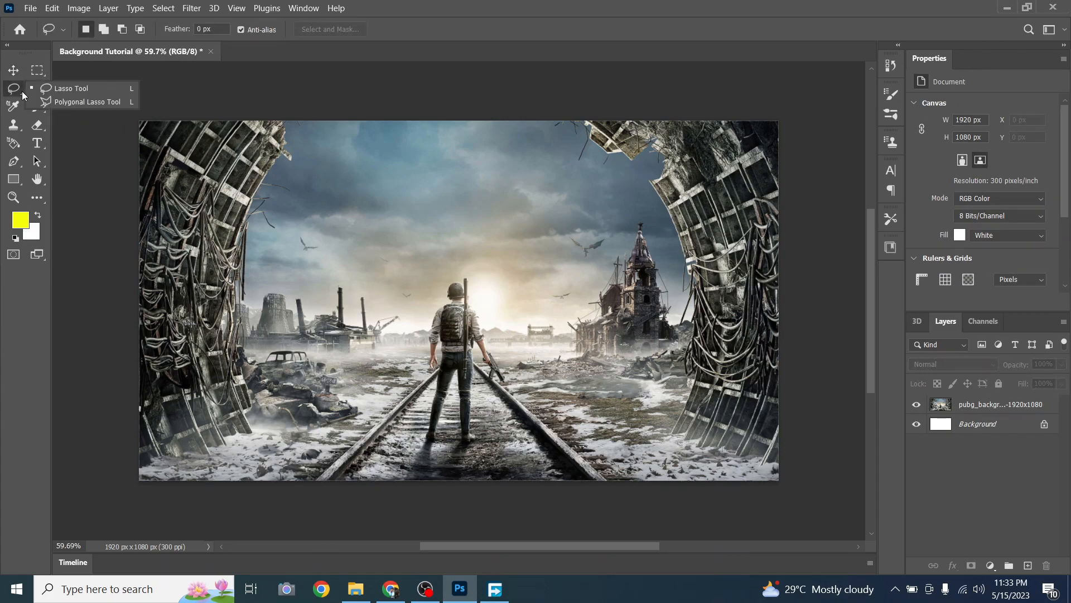
pyautogui.click(71, 89)
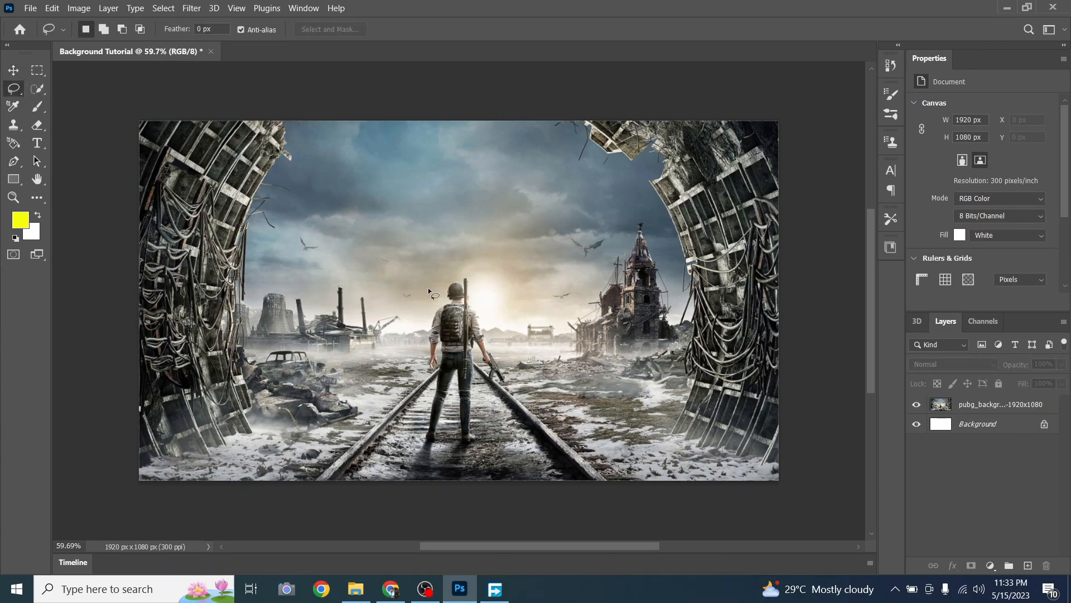
pyautogui.moveTo(441, 275)
pyautogui.mouseDown()
pyautogui.moveTo(418, 411)
pyautogui.moveTo(429, 465)
pyautogui.moveTo(462, 456)
pyautogui.moveTo(479, 396)
pyautogui.moveTo(507, 390)
pyautogui.moveTo(485, 294)
pyautogui.moveTo(444, 276)
pyautogui.mouseUp()
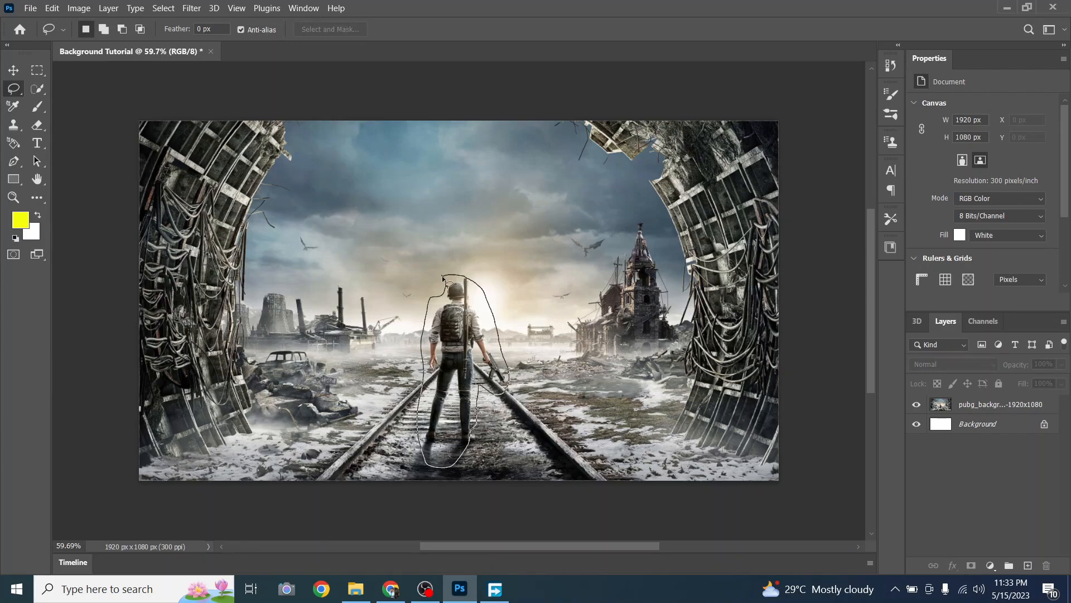
pyautogui.click(51, 8)
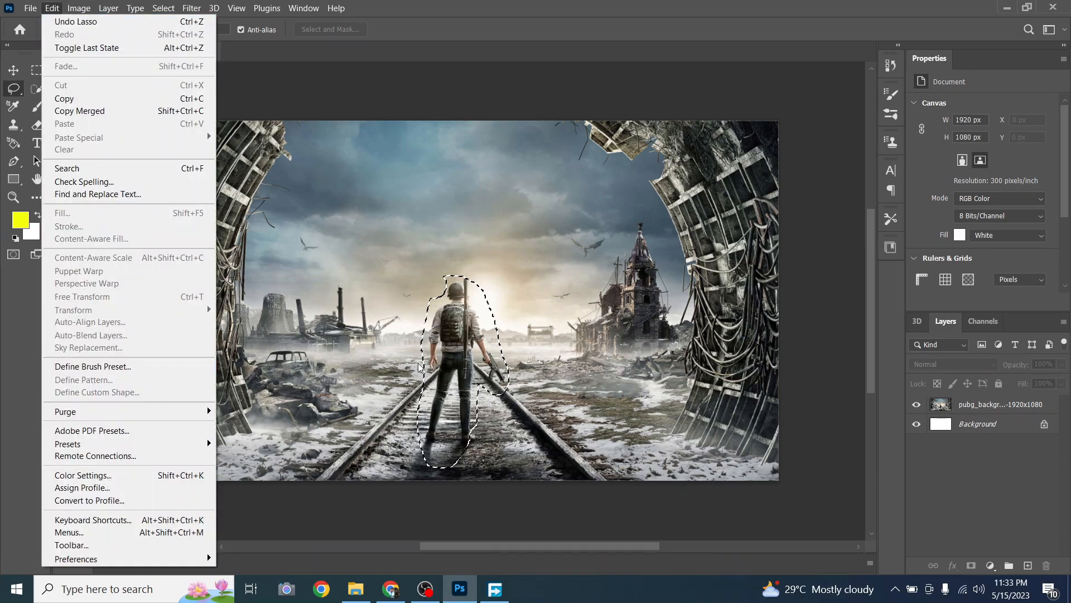
pyautogui.click(976, 413)
pyautogui.click(975, 414)
# Remove the soldier with Content-Aware Fill on a new layer, clear the selection, and leave only the fill layer selected.
pyautogui.click(52, 7)
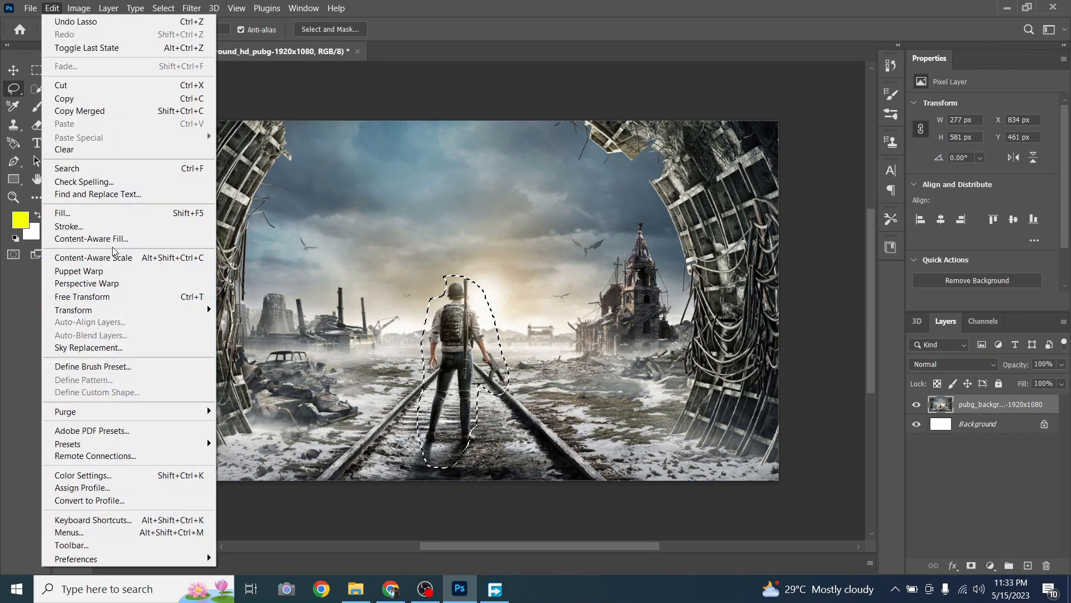
pyautogui.click(120, 239)
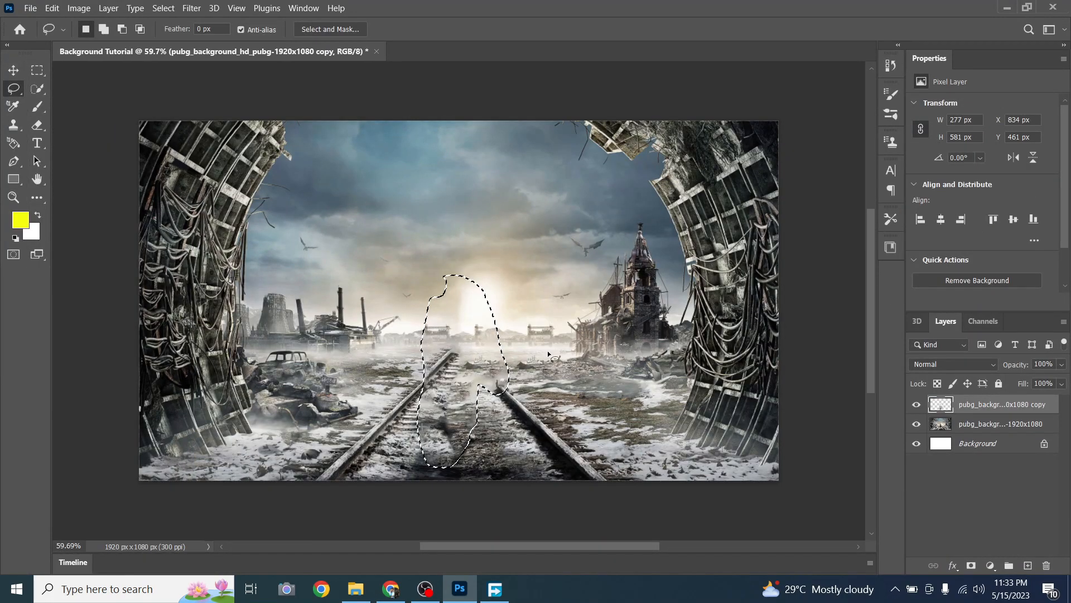
pyautogui.hotkey('ctrl', 'd')
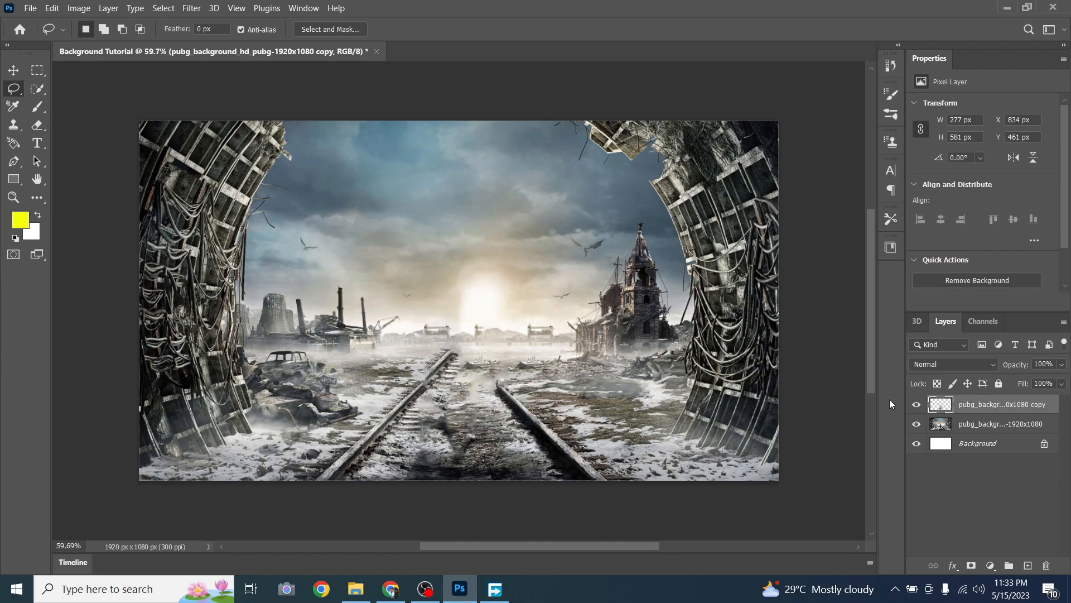
pyautogui.click(959, 425)
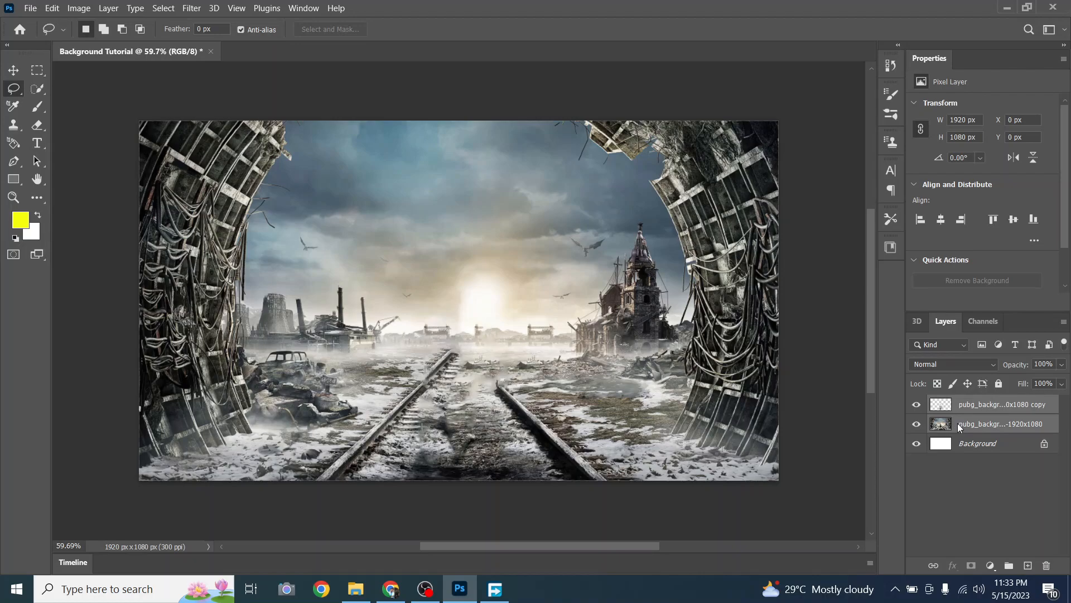
pyautogui.click(967, 409)
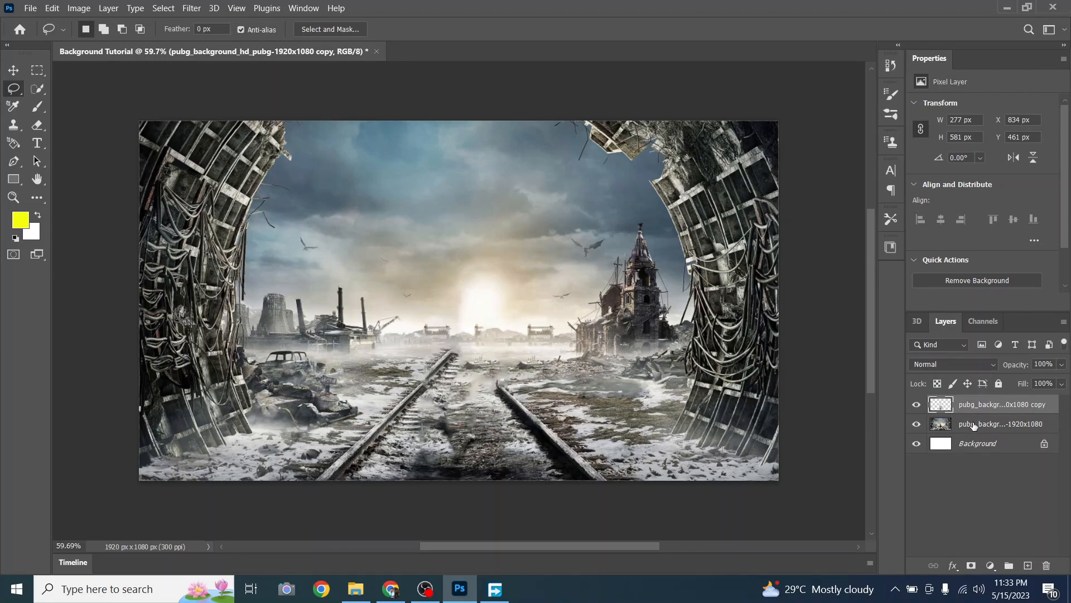
# Merge the content-aware fill layer with the pubg_background_hd_pubg-1920x1080 layer, leaving the Background layer separate.
pyautogui.keyDown('shift'); pyautogui.click(974, 424); pyautogui.keyUp('shift')
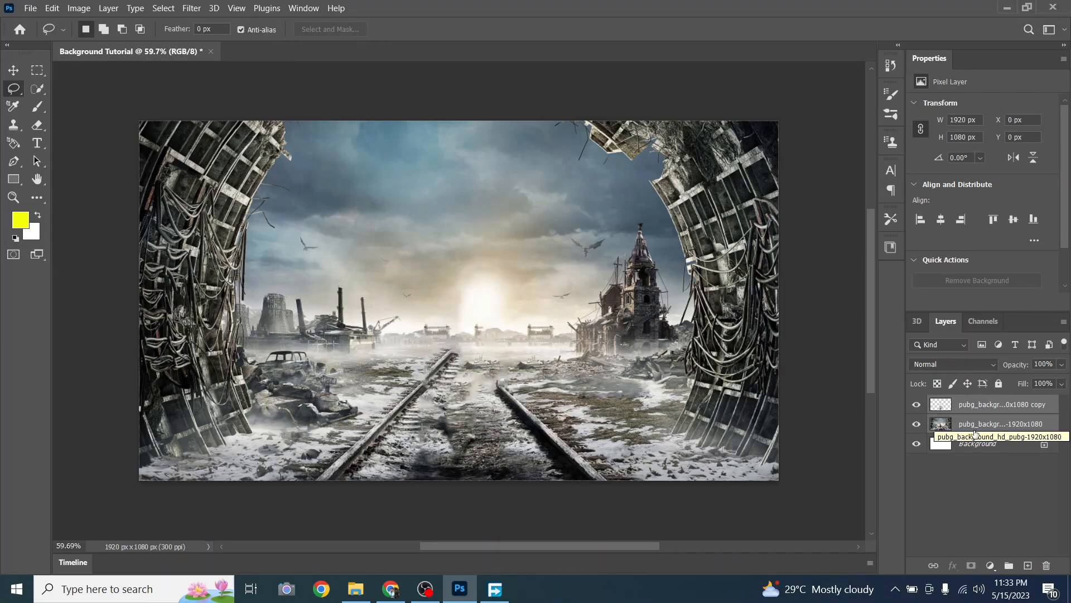
pyautogui.click(982, 424)
pyautogui.click(974, 451)
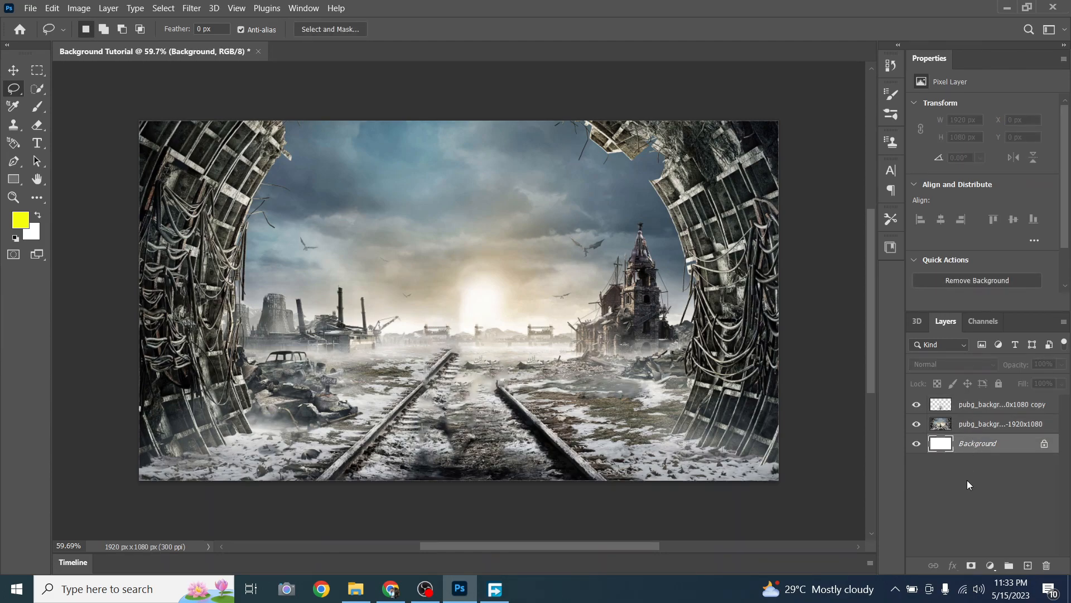
pyautogui.keyDown('shift'); pyautogui.click(966, 407); pyautogui.keyUp('shift')
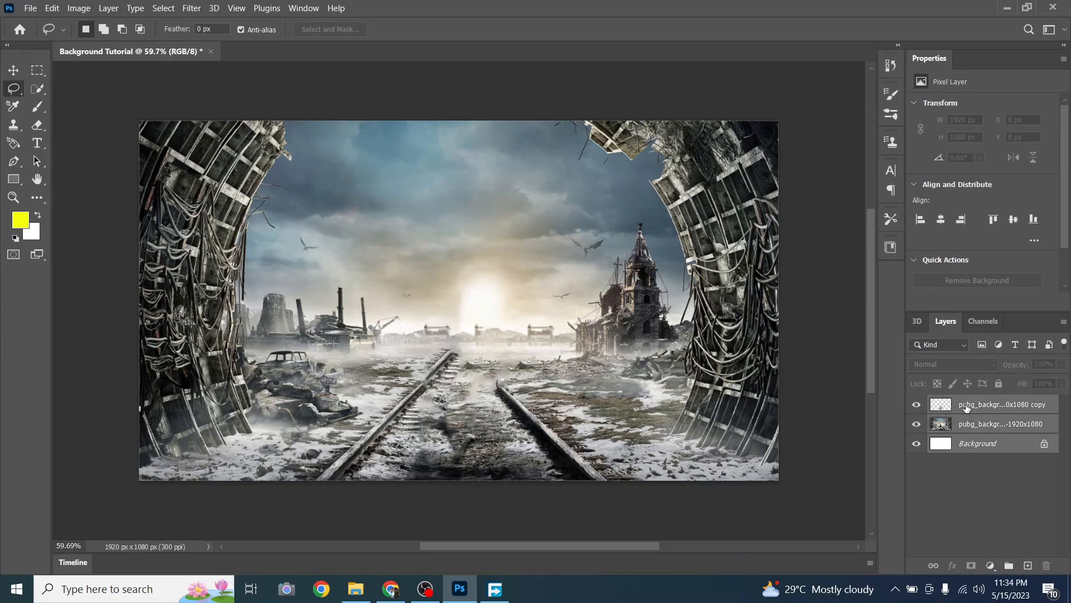
pyautogui.click(976, 460)
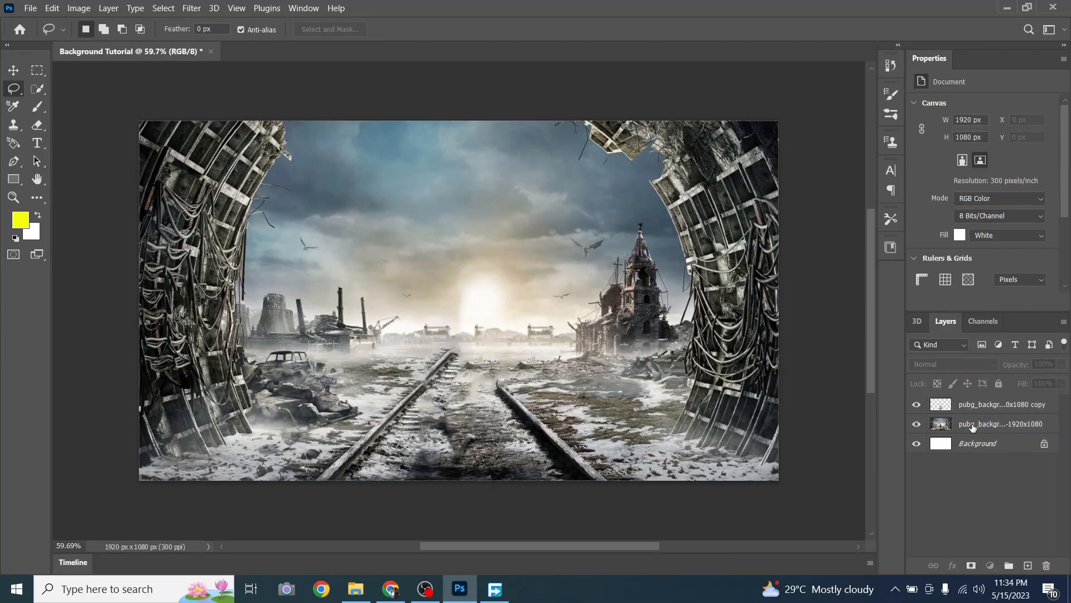
pyautogui.click(972, 427)
pyautogui.keyDown('shift'); pyautogui.click(971, 407); pyautogui.keyUp('shift')
pyautogui.rightClick(971, 410)
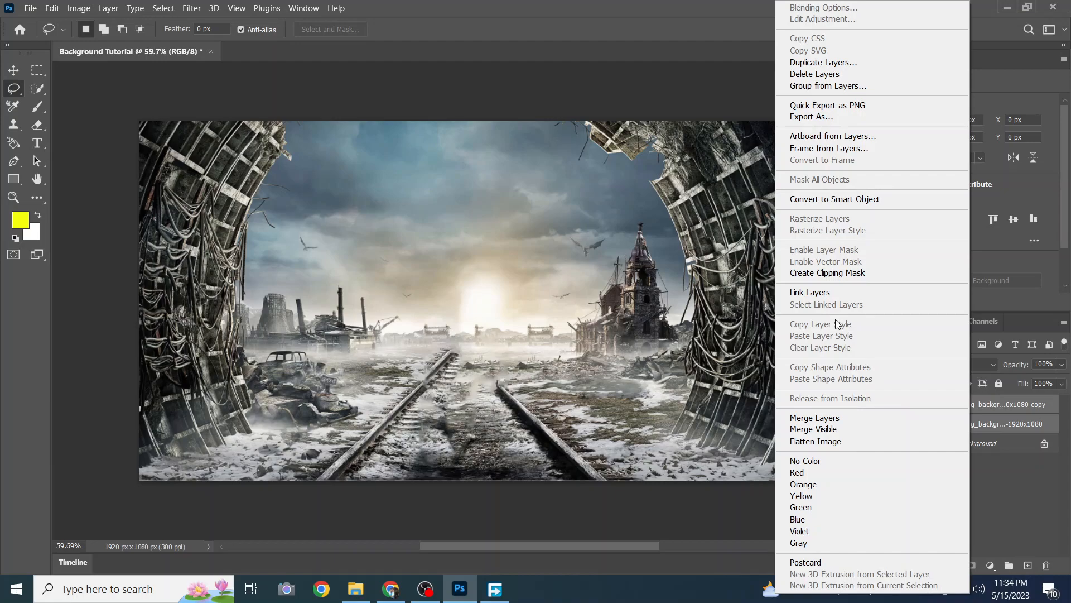
pyautogui.click(835, 422)
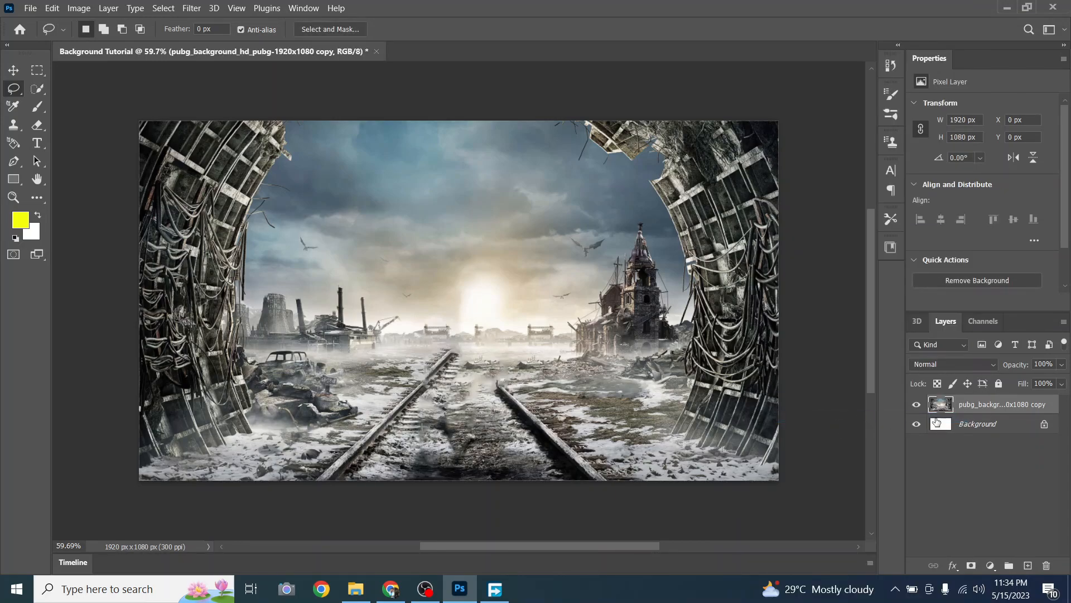
# Convert the merged wallpaper layer to a smart object.
pyautogui.click(917, 405)
pyautogui.click(917, 406)
pyautogui.rightClick(935, 405)
pyautogui.click(963, 433)
pyautogui.rightClick(962, 412)
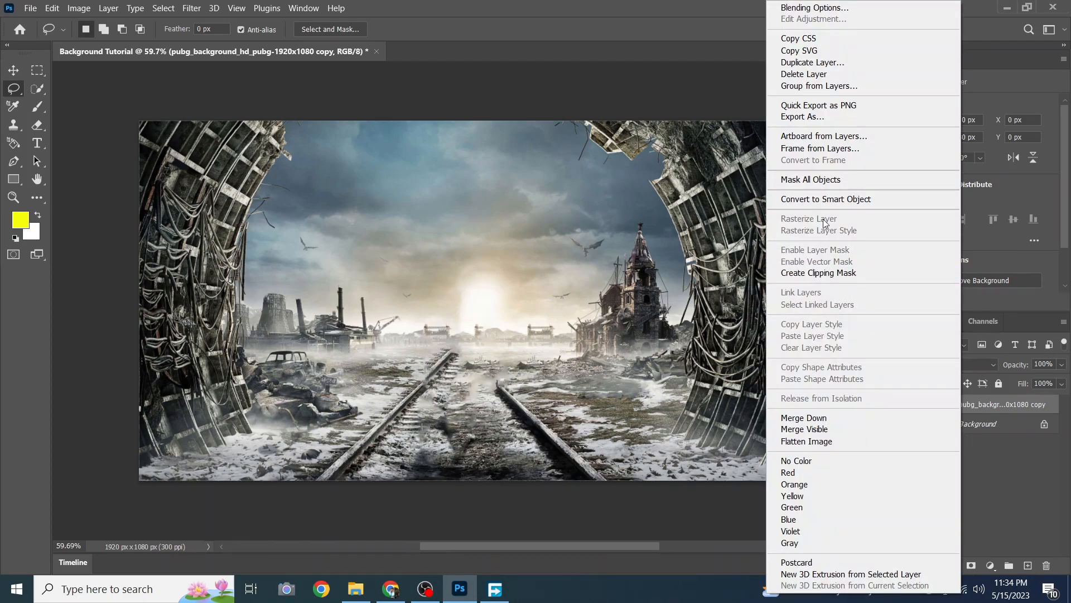
pyautogui.click(844, 199)
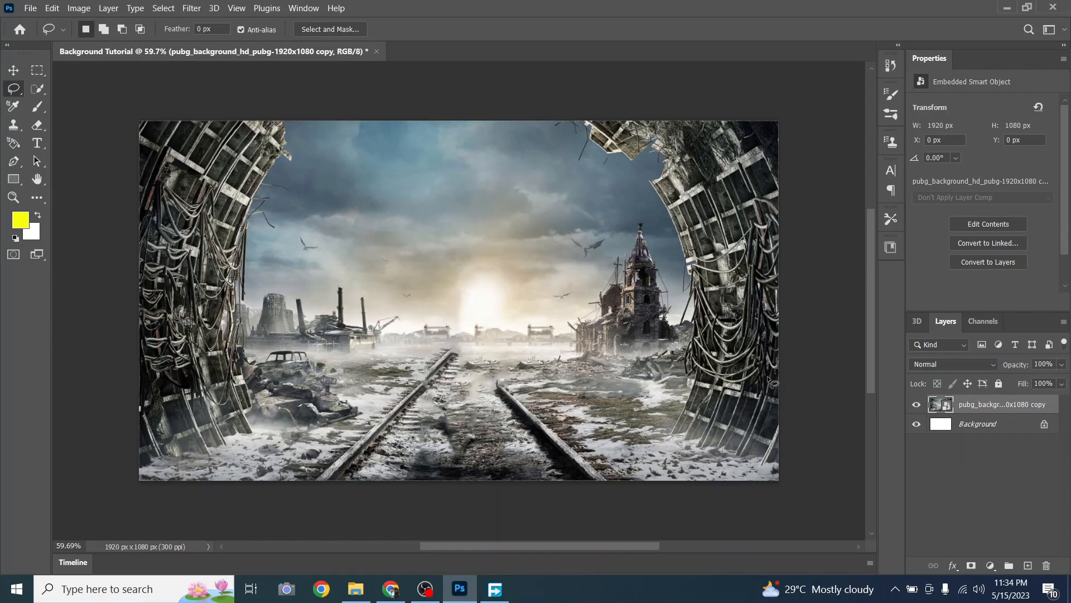
pyautogui.click(190, 9)
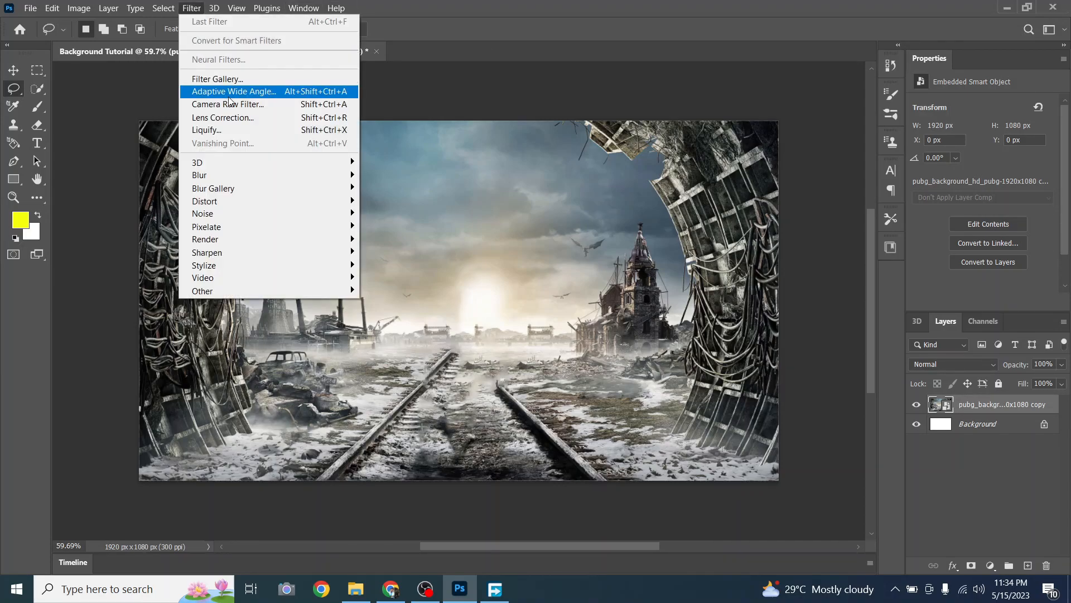
pyautogui.click(420, 179)
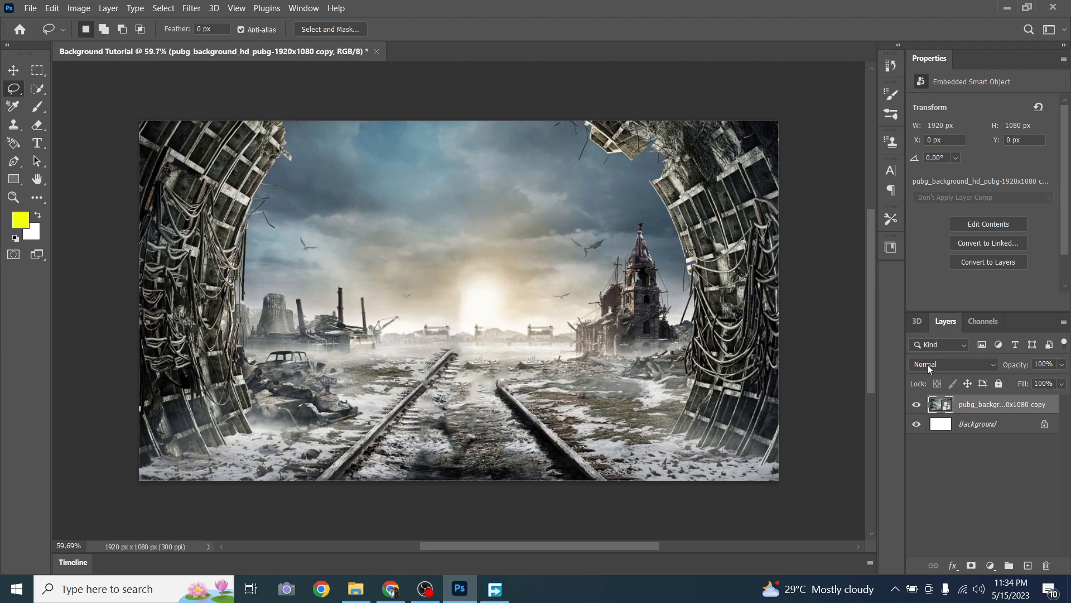
pyautogui.click(953, 566)
pyautogui.click(923, 548)
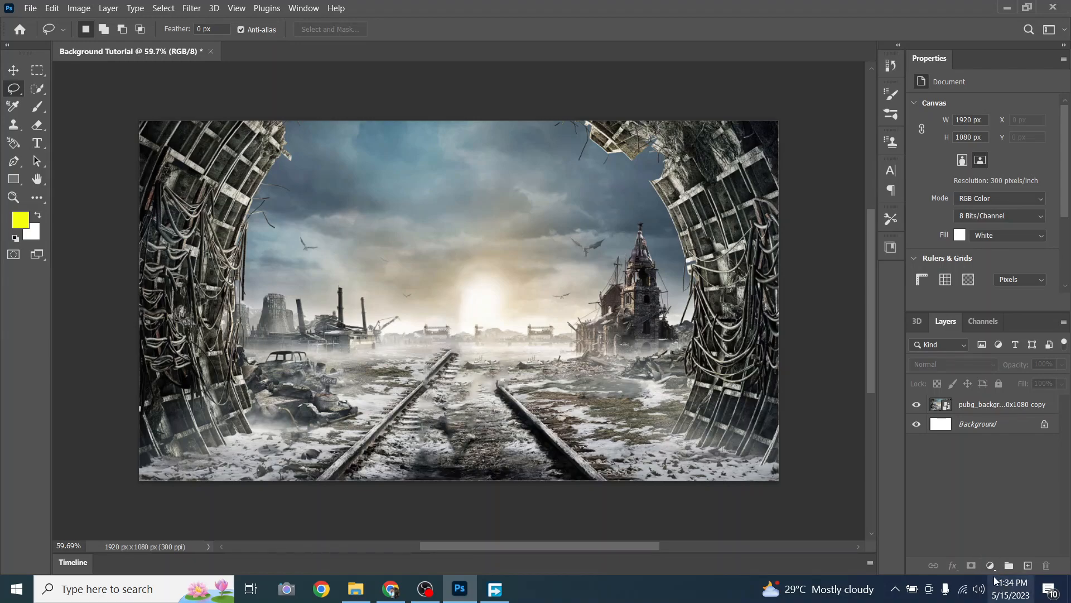
pyautogui.click(978, 414)
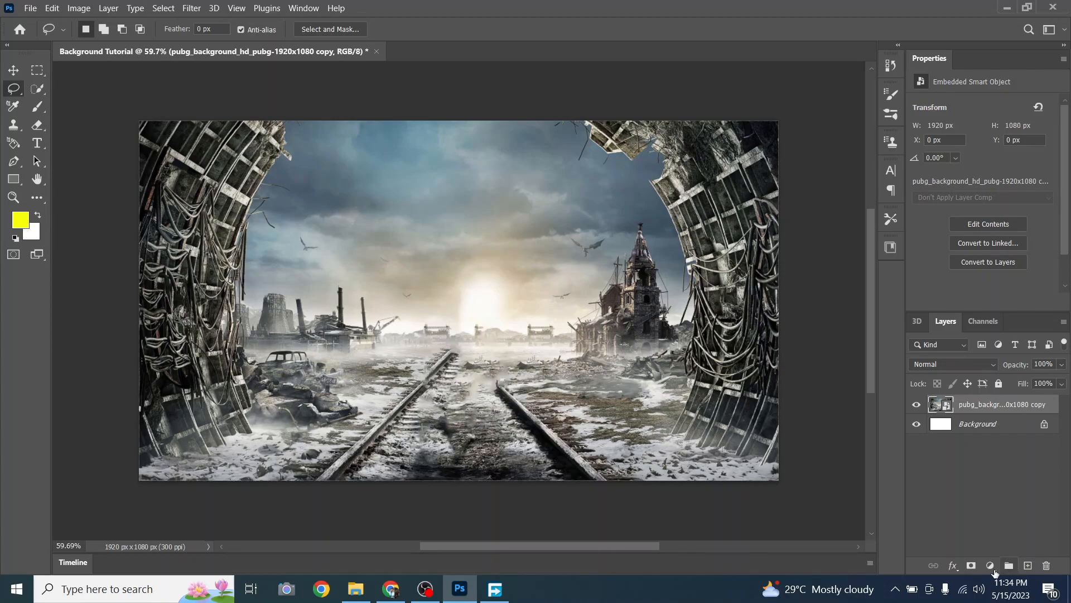
pyautogui.click(990, 566)
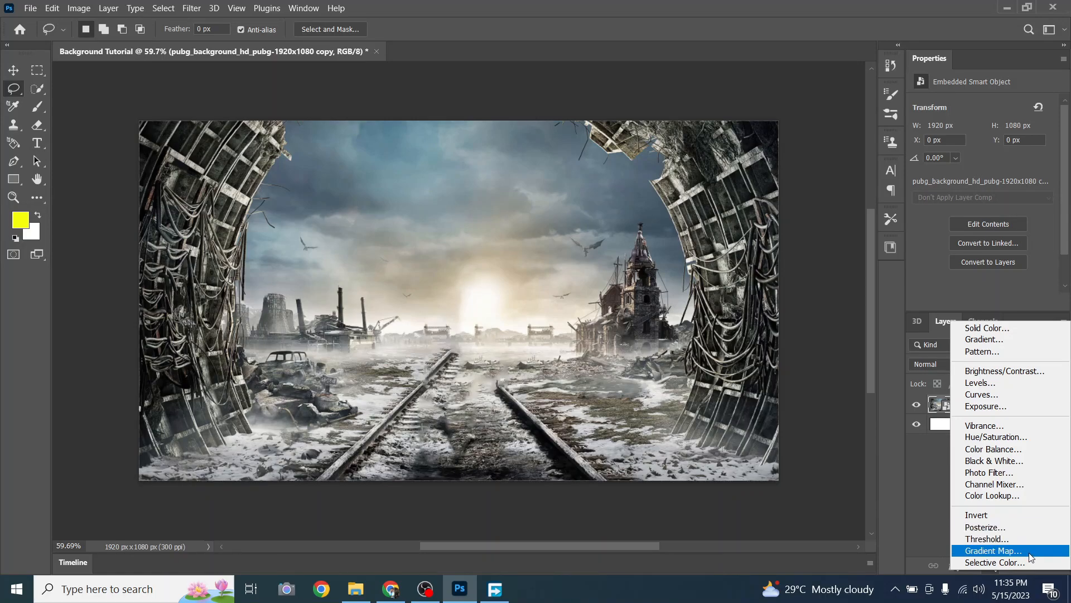
pyautogui.click(944, 521)
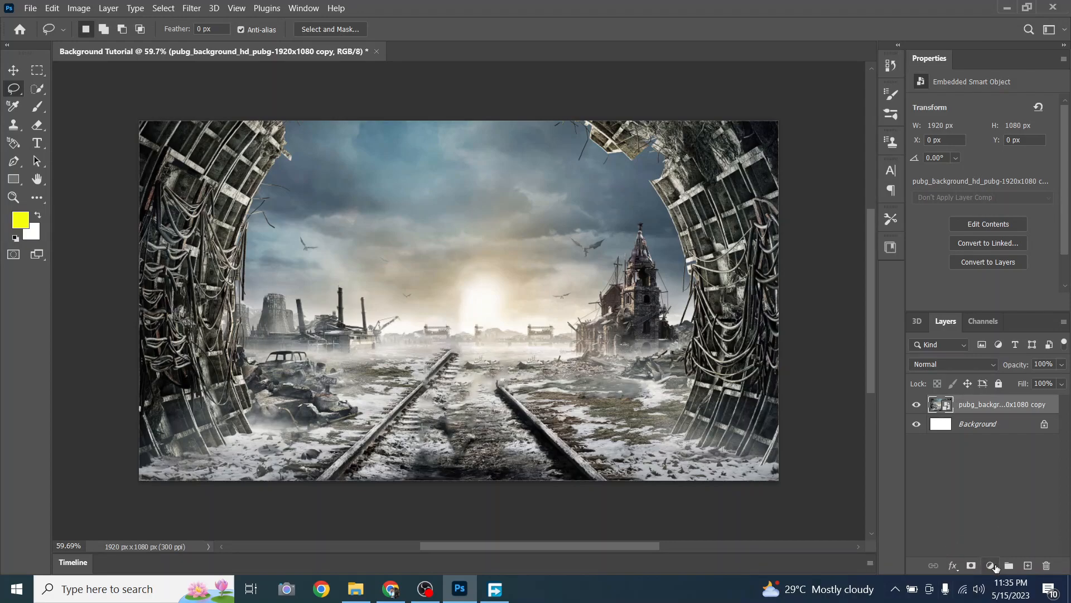
# Add a Brightness/Contrast adjustment layer above the wallpaper with brightness -78 and contrast 60.
pyautogui.click(990, 566)
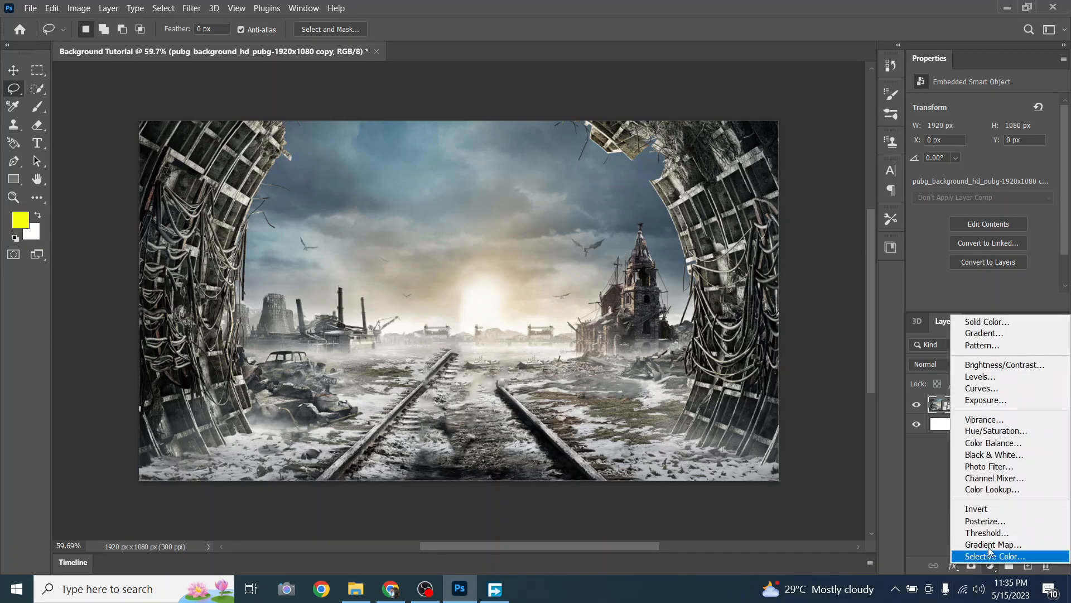
pyautogui.click(998, 365)
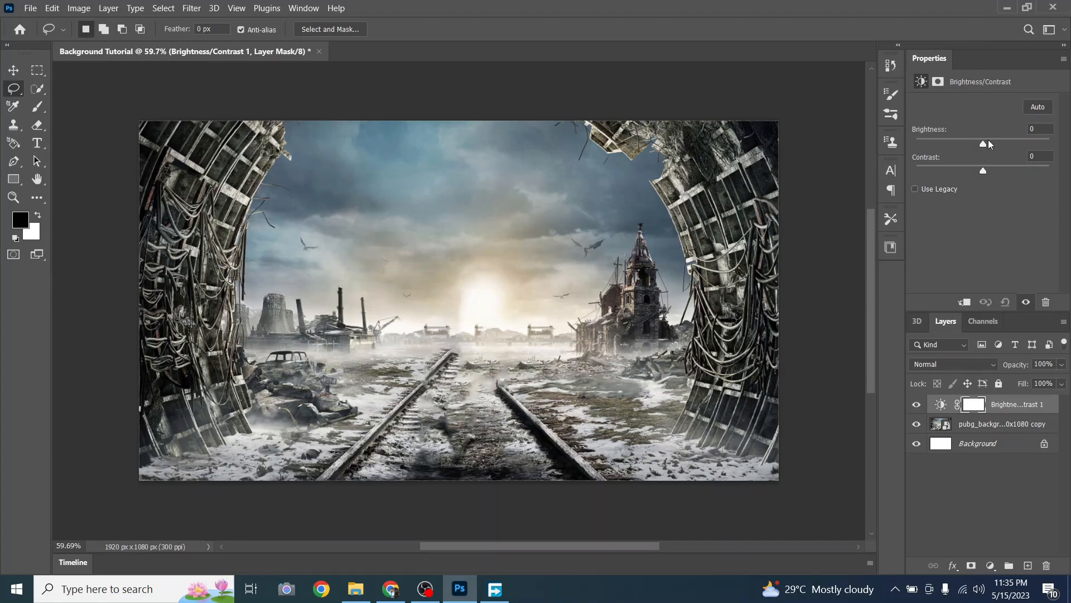
pyautogui.moveTo(983, 144); pyautogui.dragTo(948, 143)
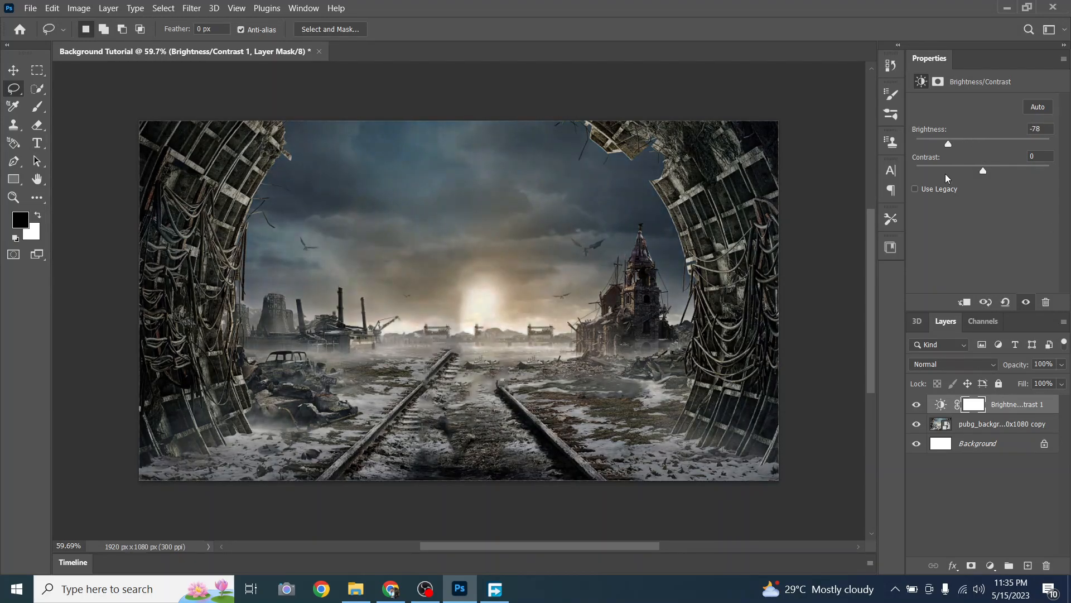
pyautogui.moveTo(1016, 168); pyautogui.dragTo(1022, 168)
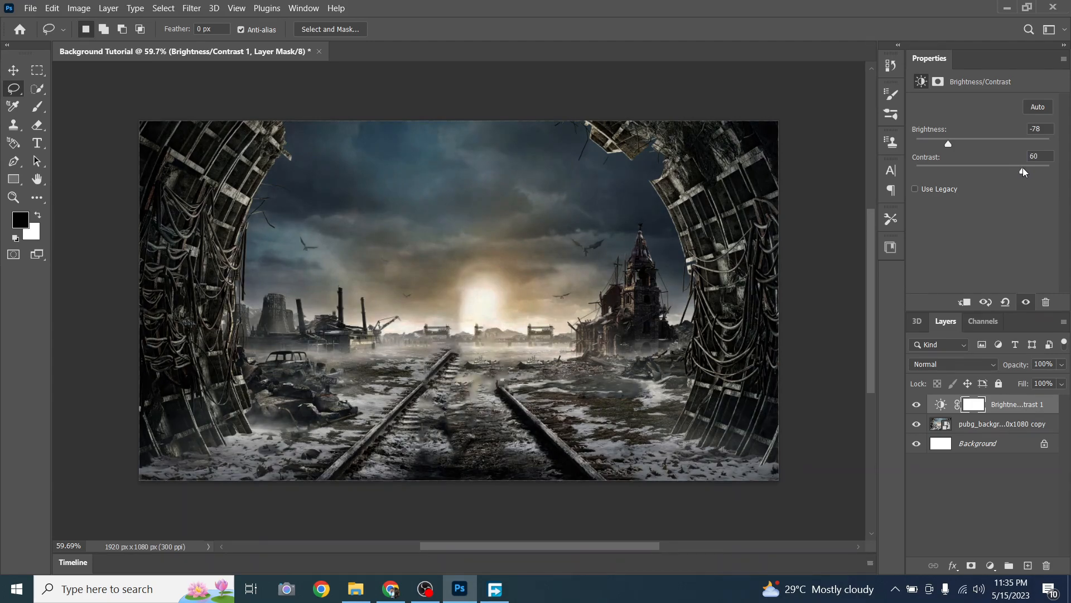
# Add a Black & White adjustment layer with default settings directly above the wallpaper smart object.
pyautogui.click(982, 423)
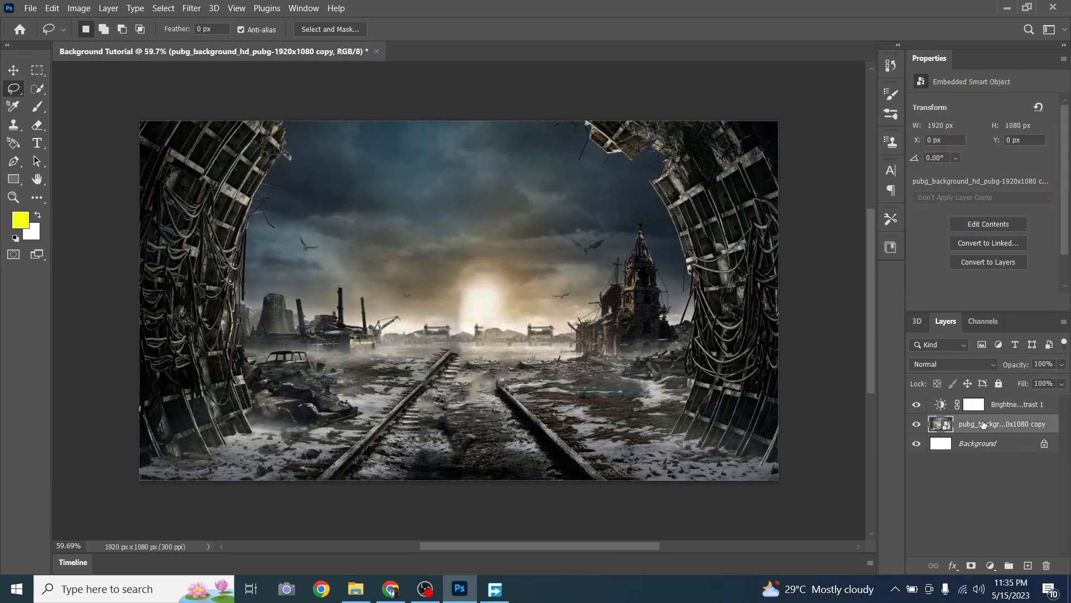
pyautogui.click(990, 565)
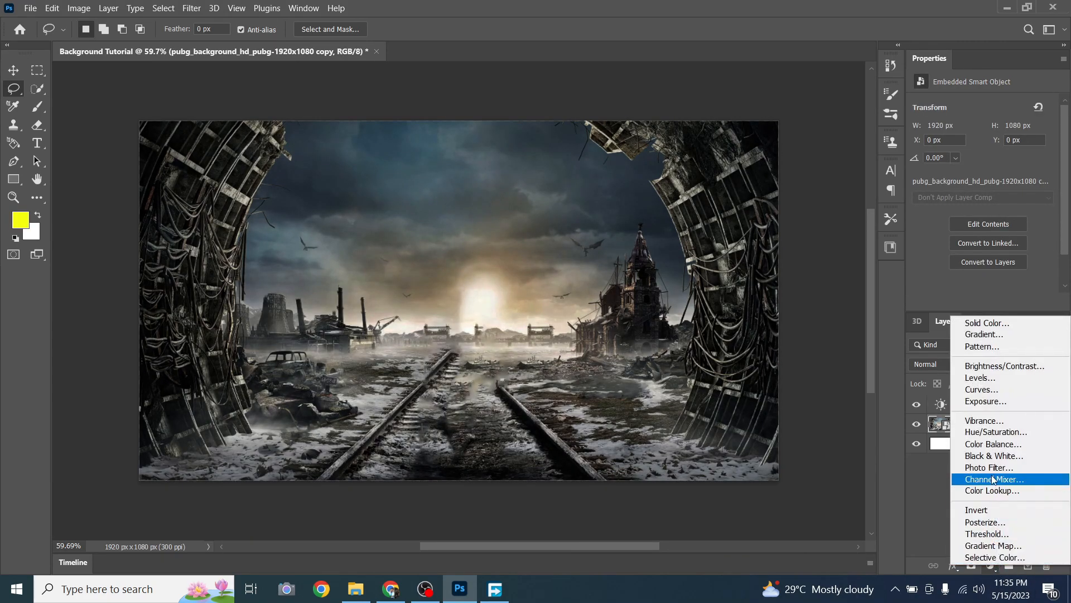
pyautogui.click(989, 455)
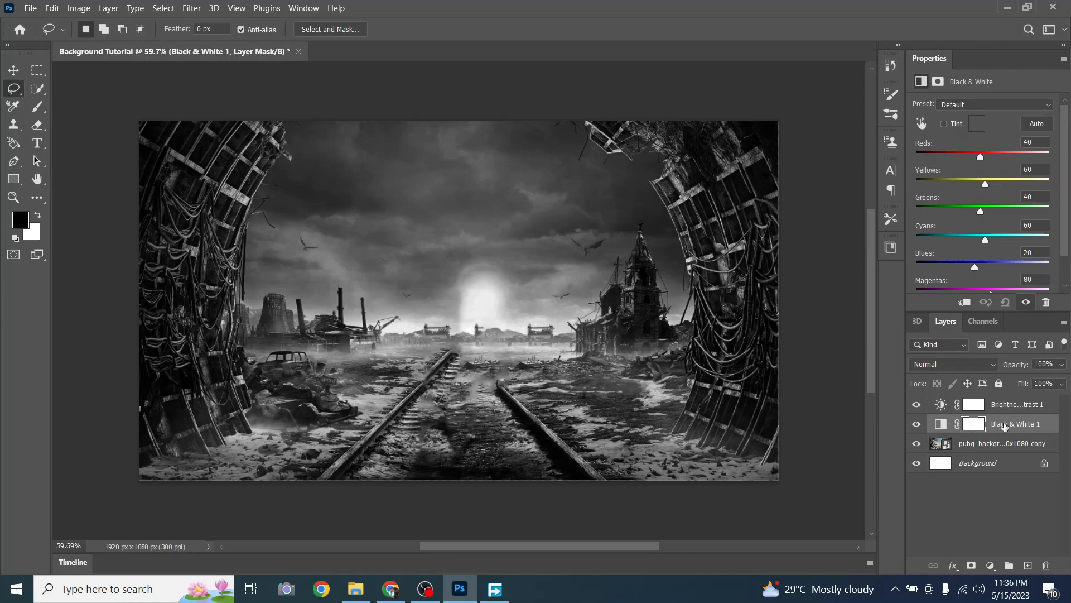
# Lower the brightness of the Brightness/Contrast adjustment layer to -95.
pyautogui.click(1005, 406)
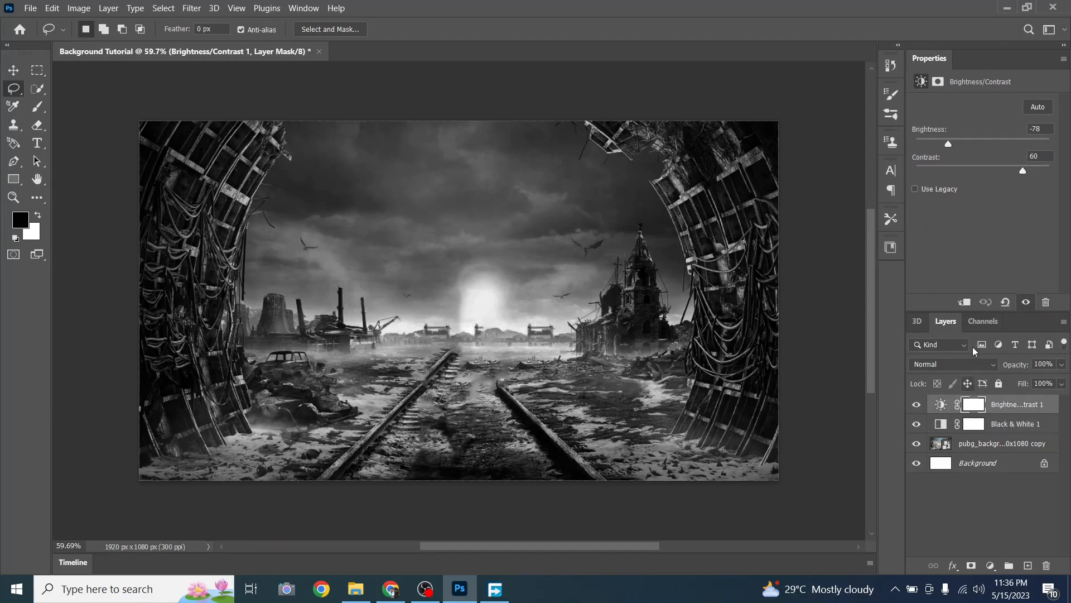
pyautogui.click(943, 143)
pyautogui.moveTo(941, 143); pyautogui.dragTo(941, 143)
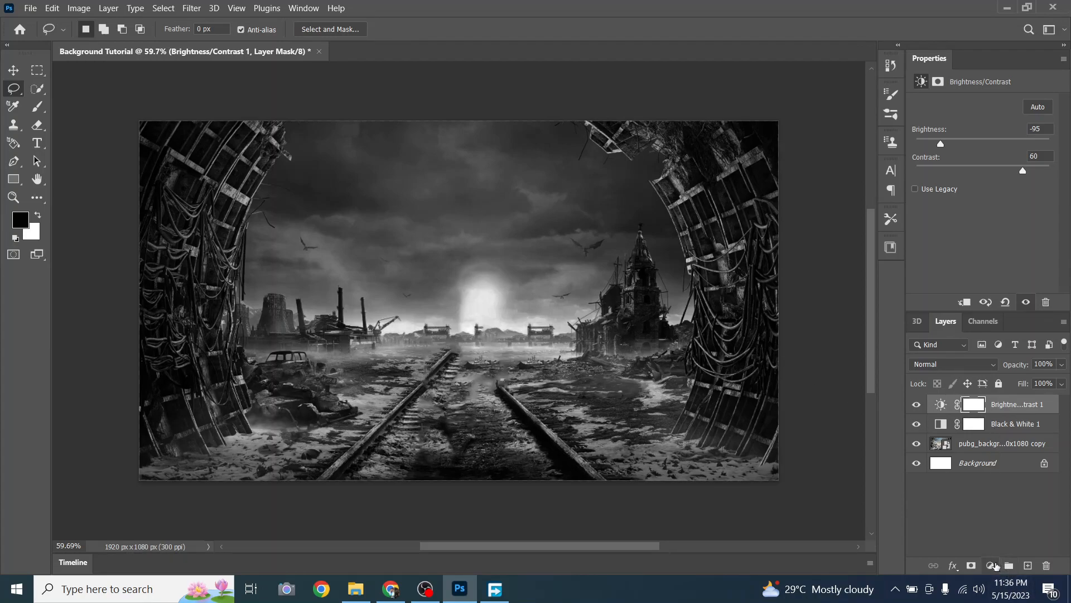
# Add a Levels adjustment layer on top of the stack with the output white level reduced to 133.
pyautogui.click(991, 565)
pyautogui.click(980, 374)
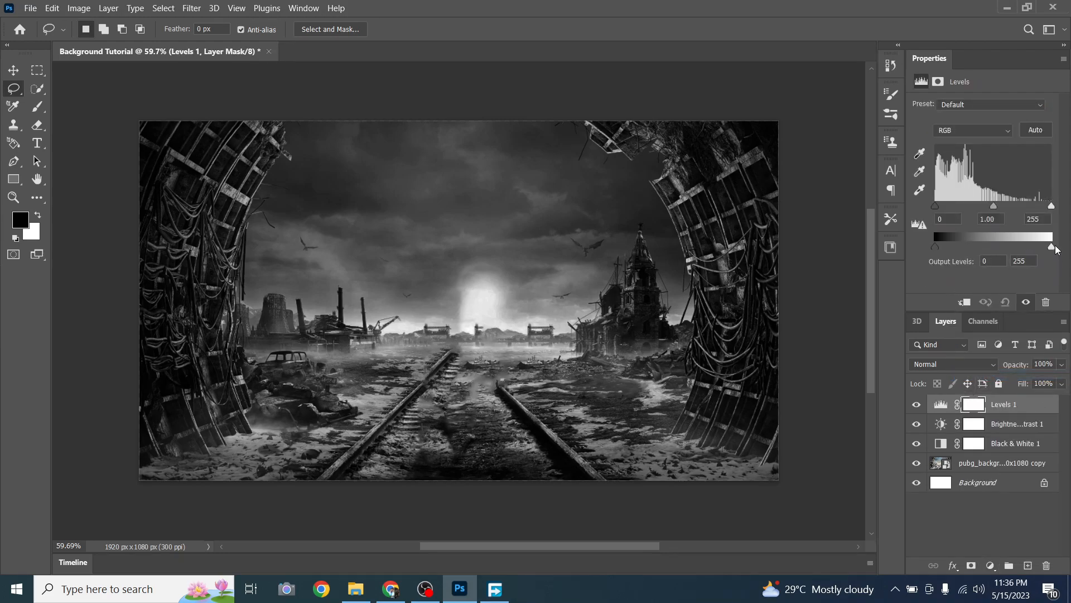
pyautogui.moveTo(1052, 250); pyautogui.dragTo(999, 236)
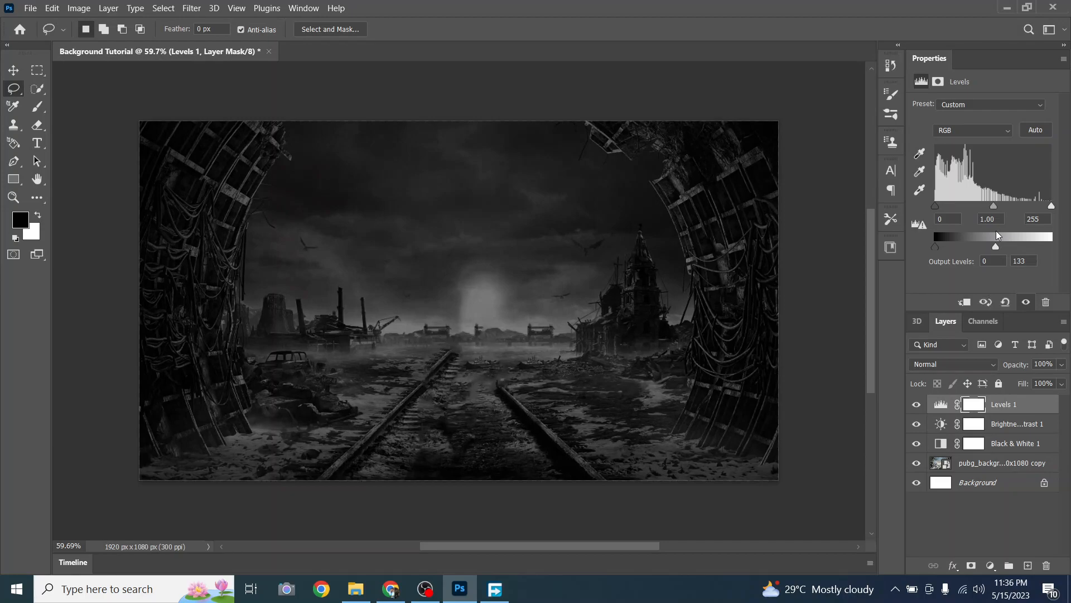
pyautogui.click(1026, 519)
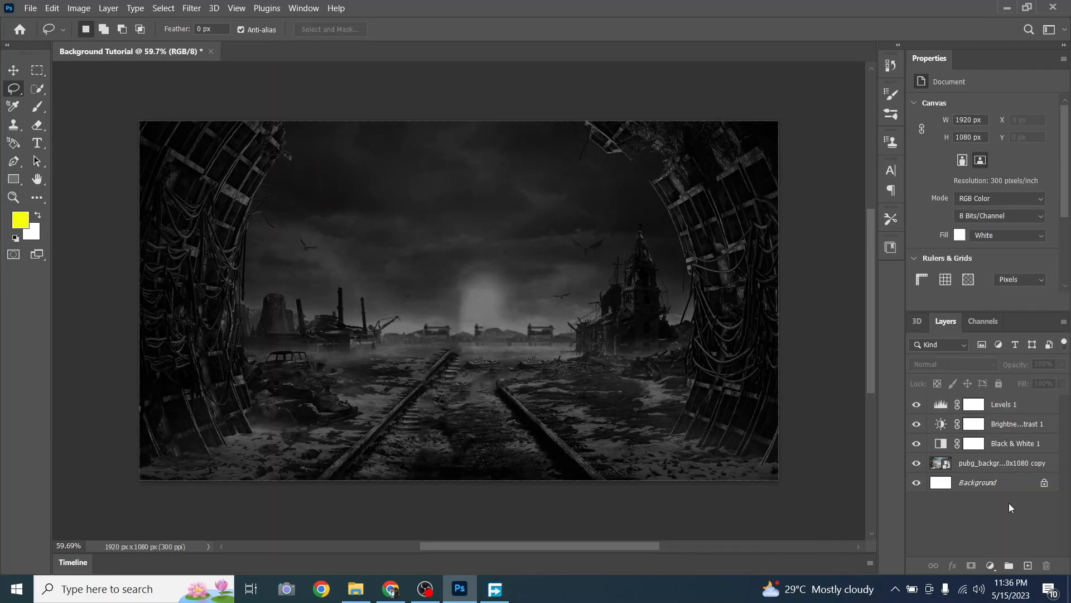
# Add a Curves adjustment layer above Levels and darken the shadows with a curve point at input 45, output 21.
pyautogui.click(1001, 406)
pyautogui.click(990, 565)
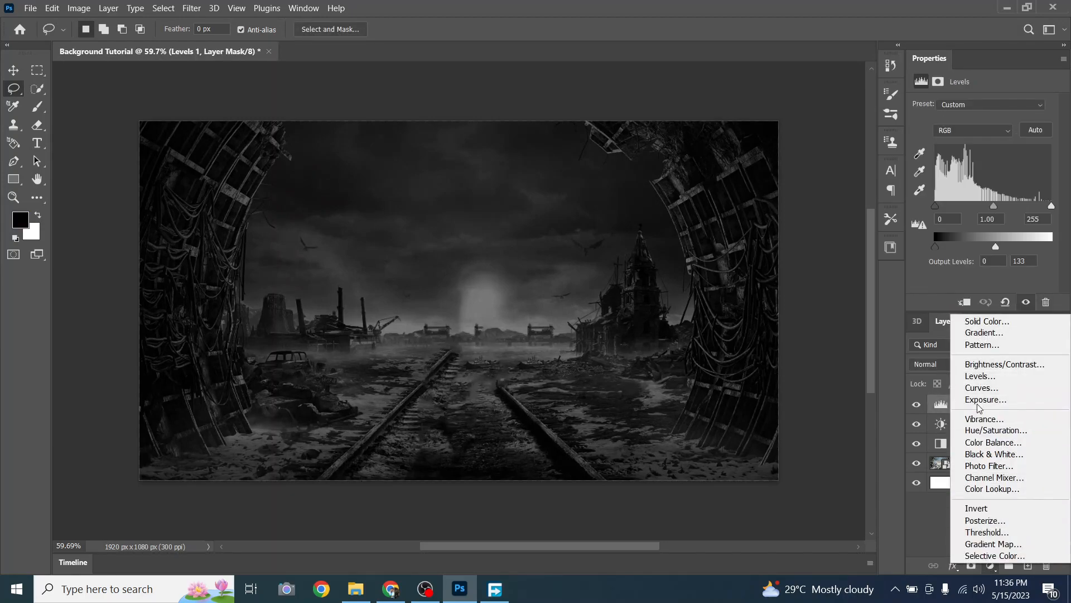
pyautogui.click(982, 388)
pyautogui.moveTo(963, 227); pyautogui.dragTo(964, 230)
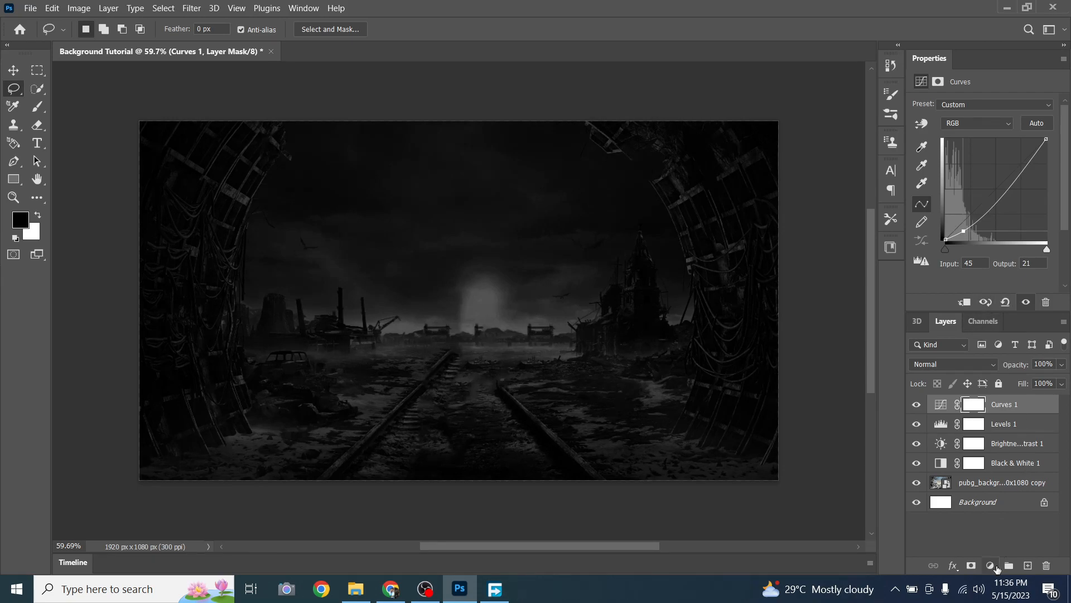
# Add an Exposure adjustment layer above Curves with the exposure set to -0.52.
pyautogui.click(998, 567)
pyautogui.click(991, 406)
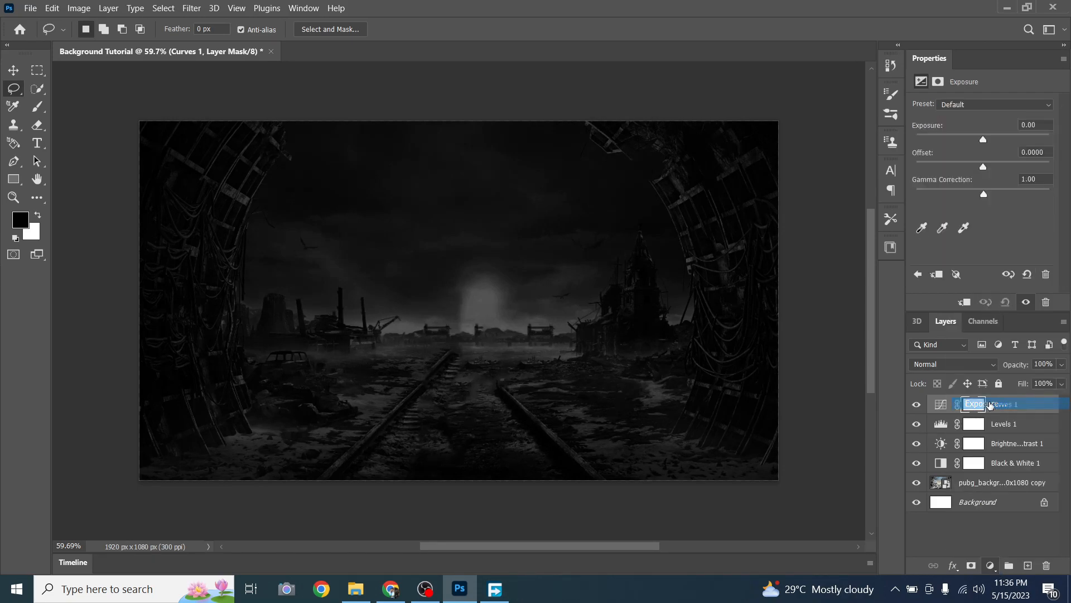
pyautogui.moveTo(972, 141)
pyautogui.mouseDown()
pyautogui.moveTo(919, 145)
pyautogui.moveTo(1059, 138)
pyautogui.moveTo(979, 146)
pyautogui.mouseUp()
pyautogui.click(1008, 425)
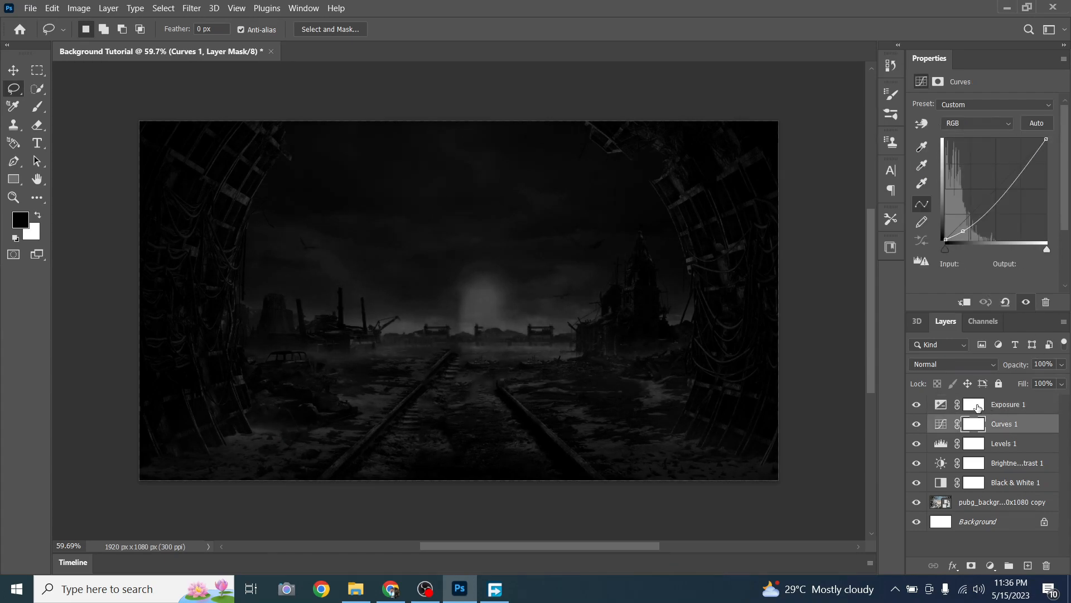
# Delete the Exposure, Curves, Levels, Brightness/Contrast and Black & White adjustment layers.
pyautogui.click(942, 407)
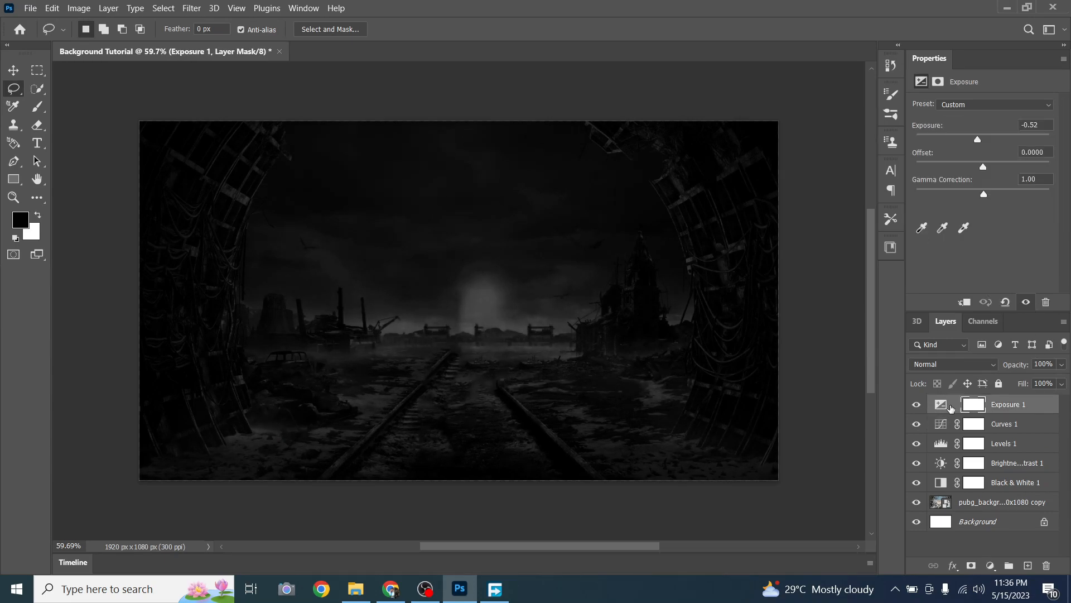
pyautogui.click(957, 407)
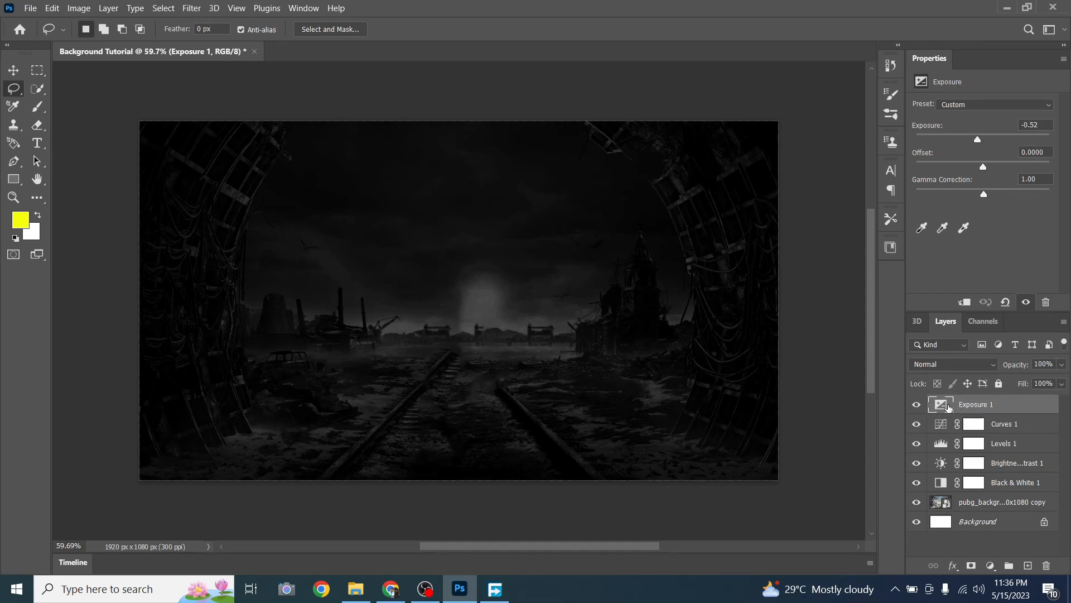
pyautogui.press('Delete')
pyautogui.press('Delete')
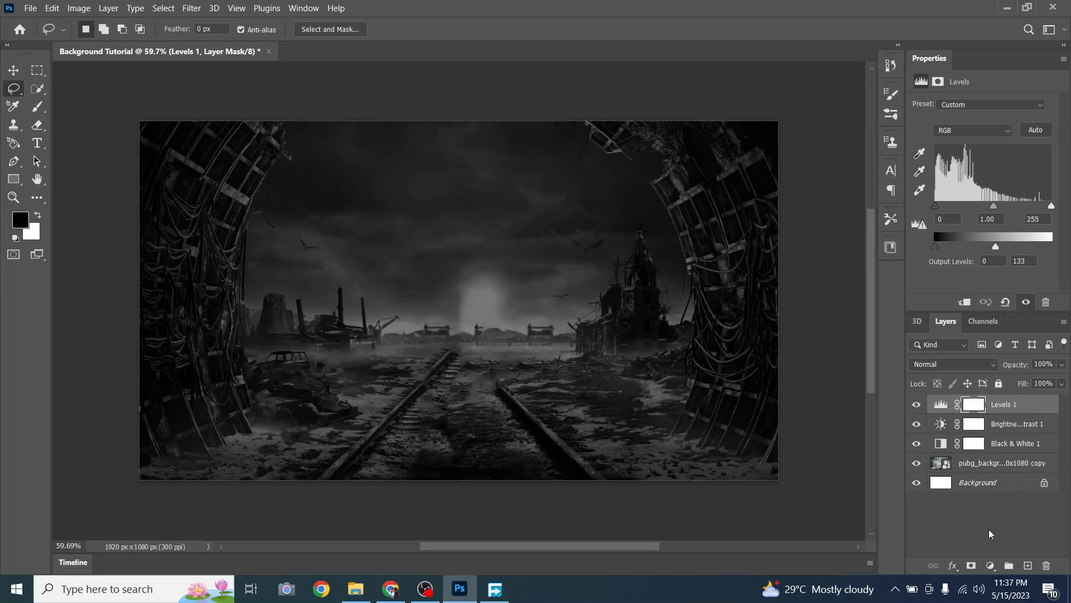
pyautogui.press('Delete')
pyautogui.press('Delete')
pyautogui.press('Delete')
pyautogui.press('Delete')
pyautogui.press('Delete')
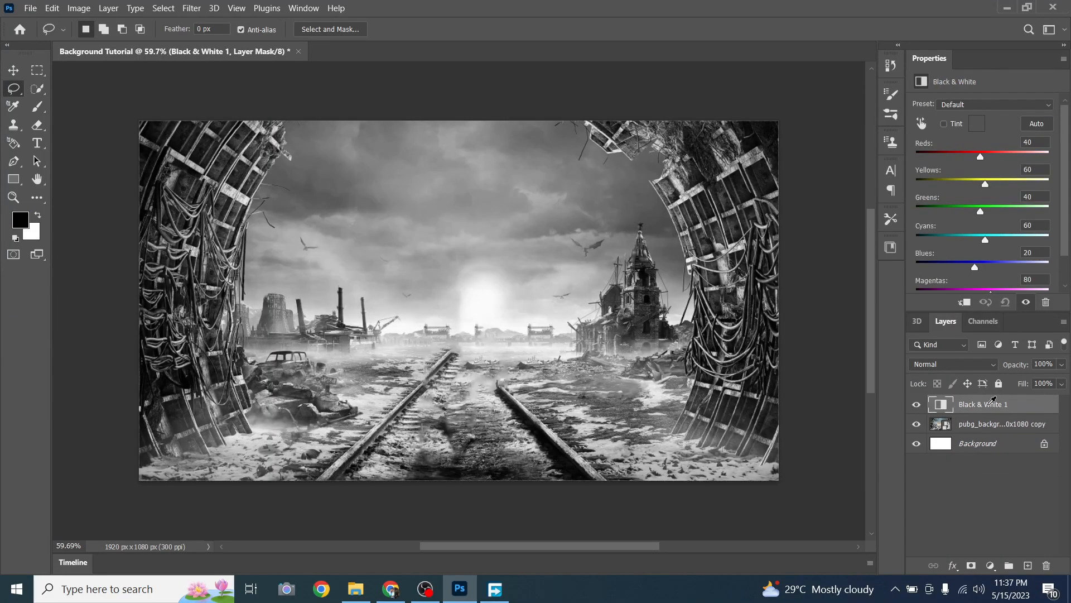
pyautogui.press('Delete')
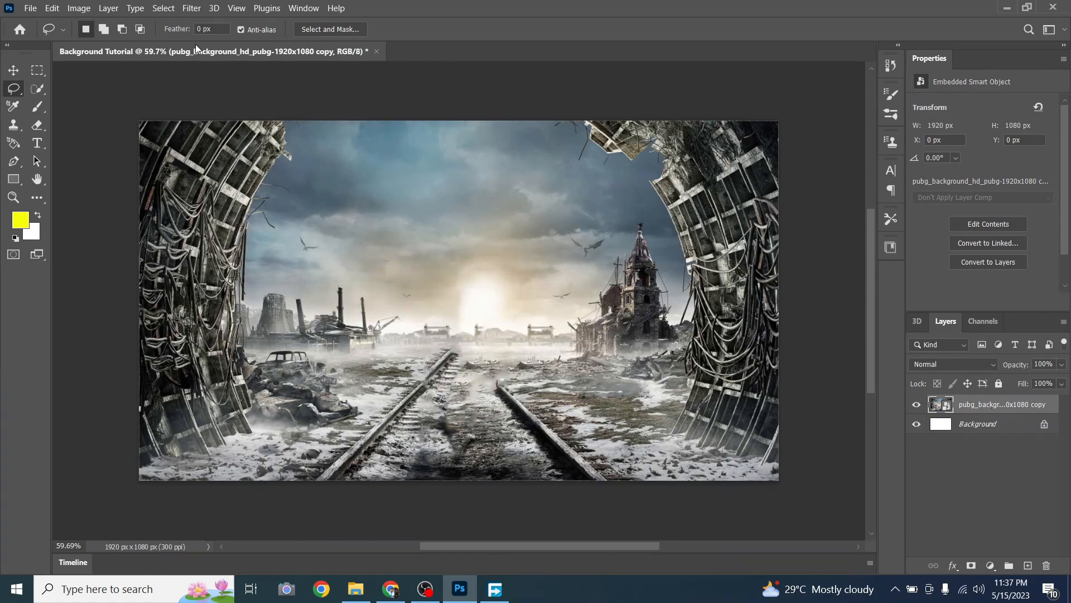
pyautogui.click(191, 7)
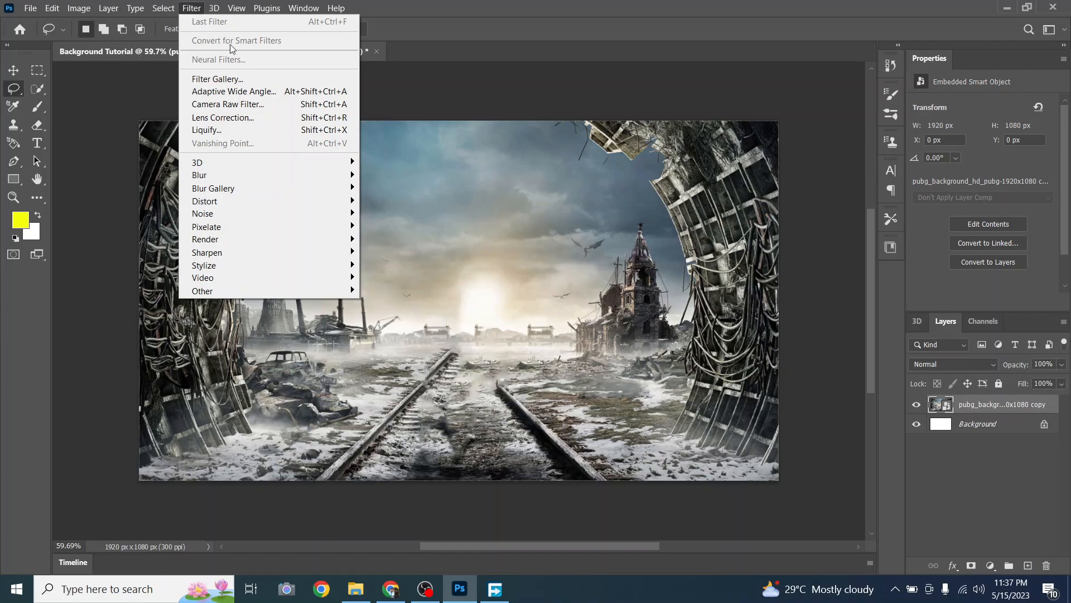
pyautogui.click(269, 104)
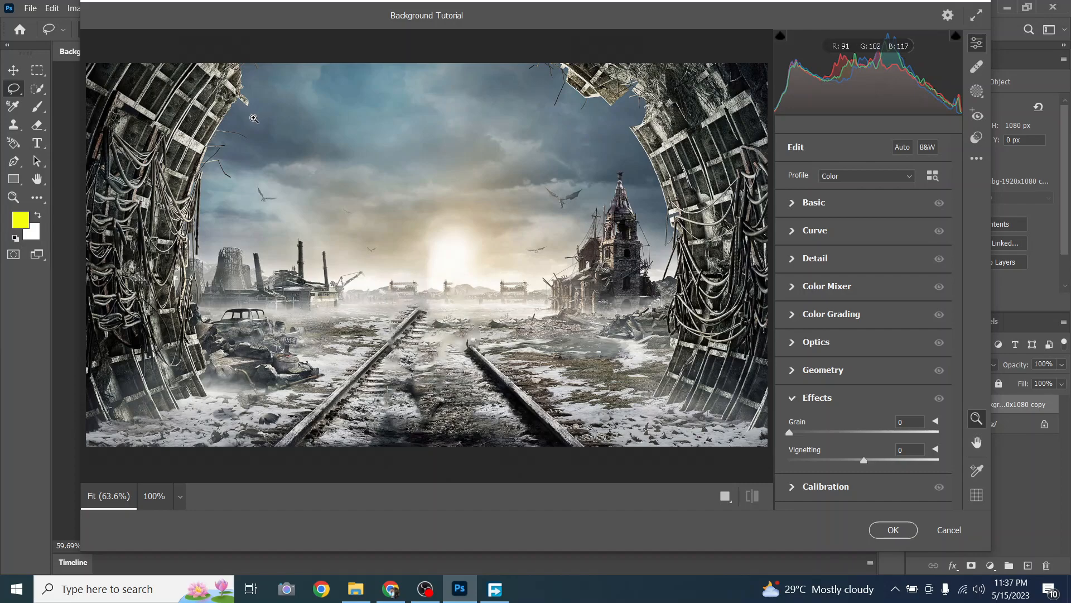
pyautogui.click(955, 530)
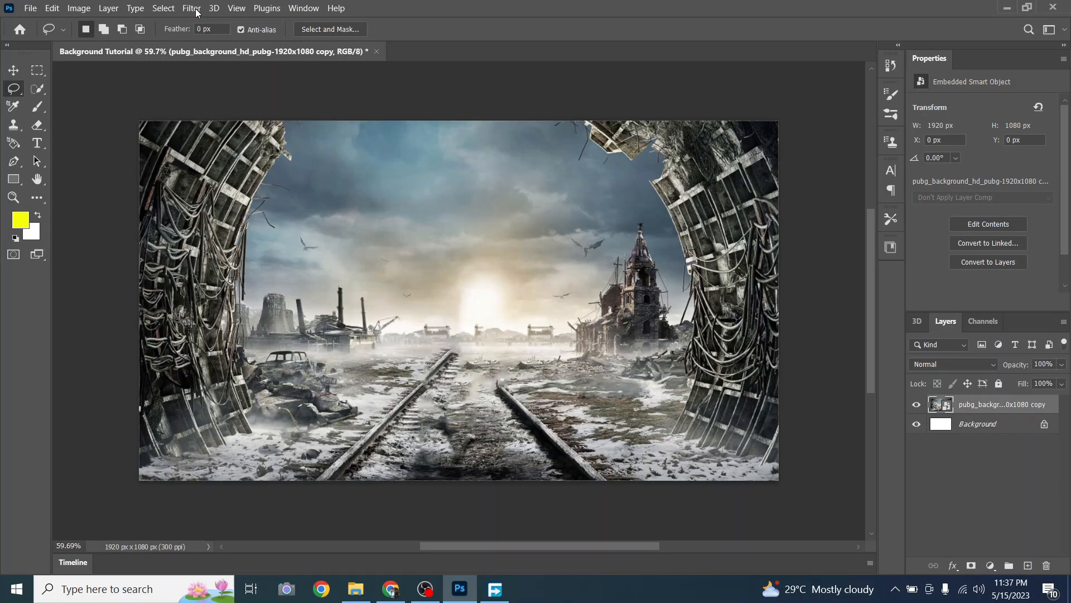
# Open the Camera Raw Filter on the wallpaper smart object and set Exposure to -1.95 and Contrast to +36.
pyautogui.hotkey('shift', 'ctrl', 'a')
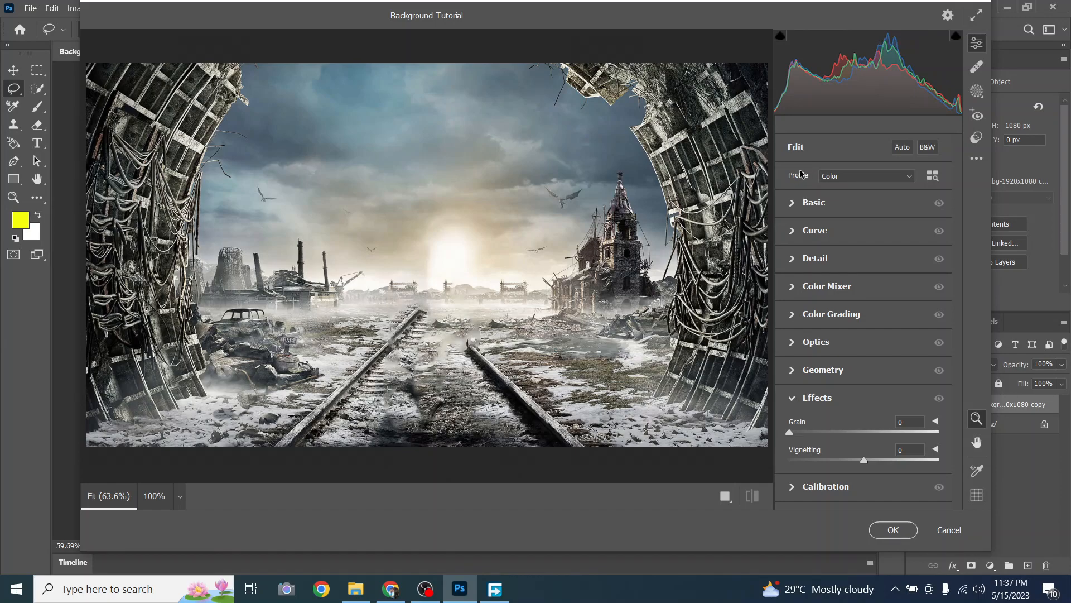
pyautogui.click(835, 176)
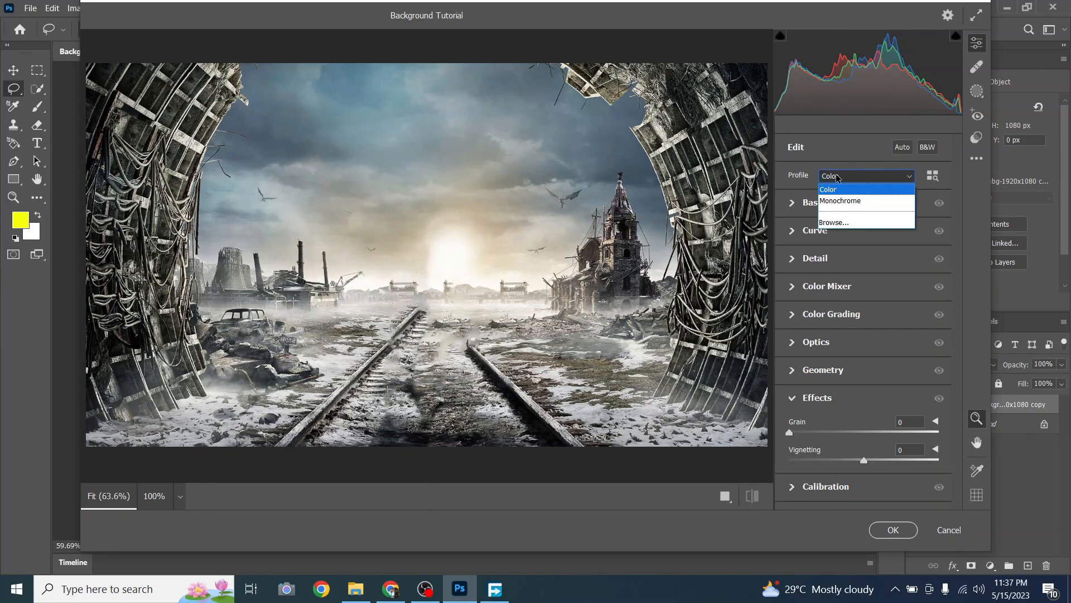
pyautogui.click(836, 178)
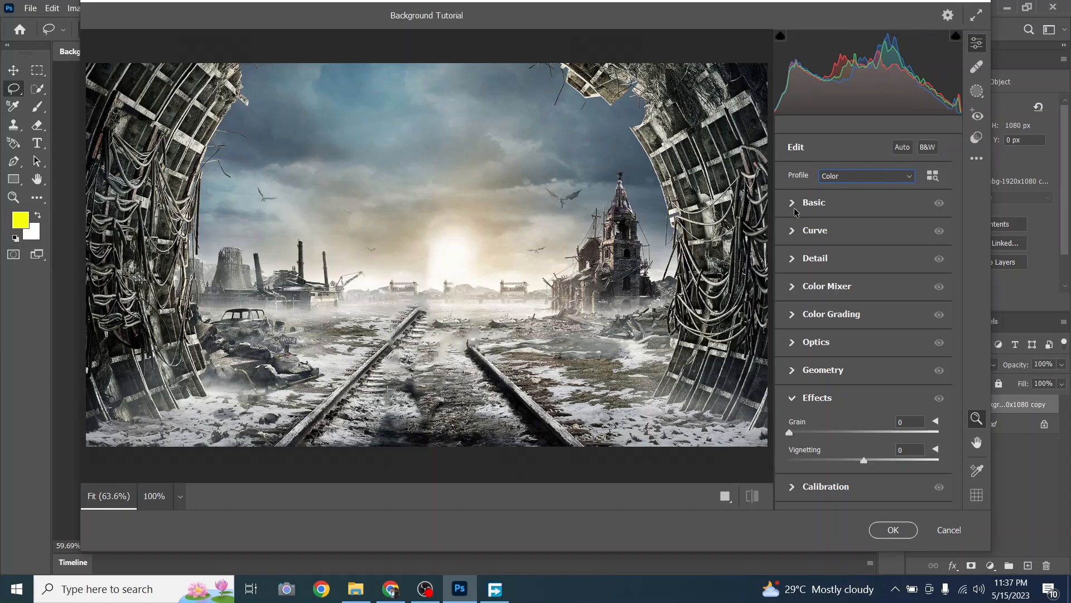
pyautogui.click(809, 202)
pyautogui.moveTo(868, 264); pyautogui.dragTo(835, 262)
pyautogui.click(878, 282)
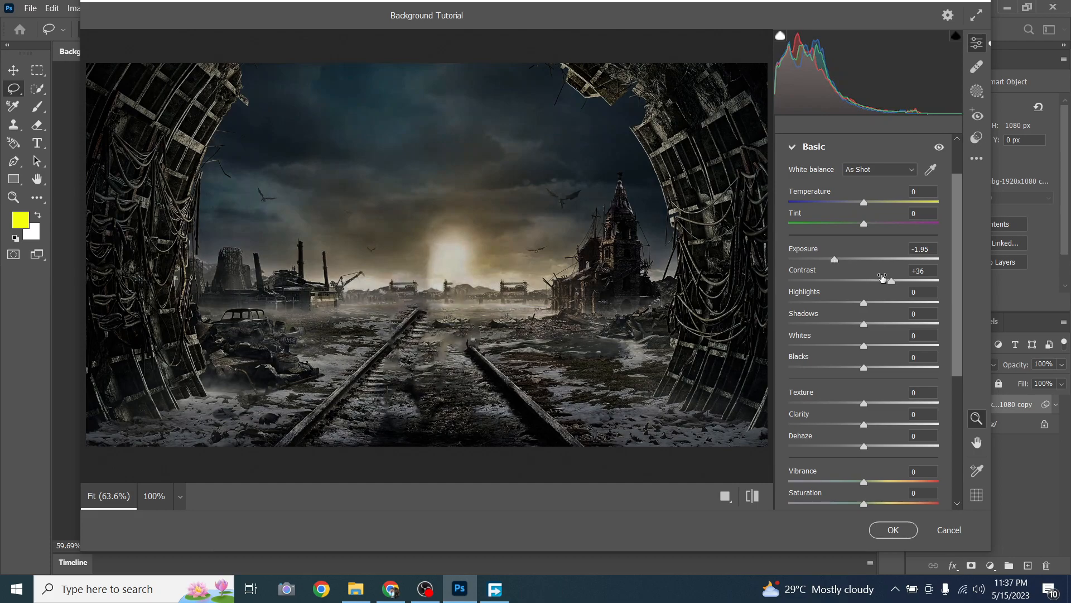
# Set the Camera Raw Highlights to -58, Shadows to -64, Whites to -68, Blacks to -34, Texture to -16 and Clarity to -38.
pyautogui.moveTo(863, 304); pyautogui.dragTo(832, 370)
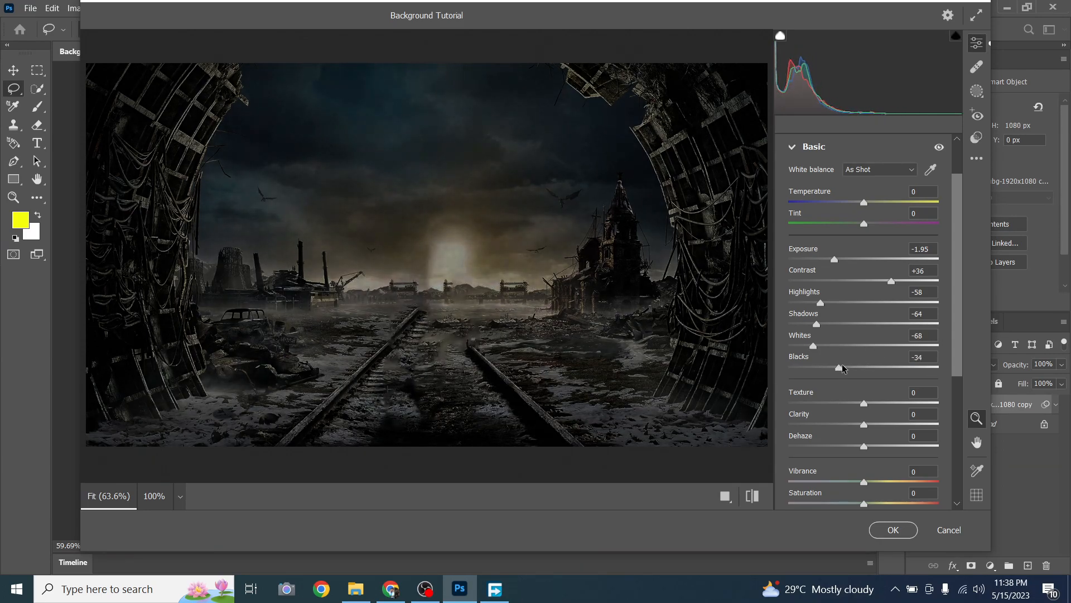
pyautogui.moveTo(861, 402); pyautogui.dragTo(835, 424)
pyautogui.scroll(-5, 837, 416)
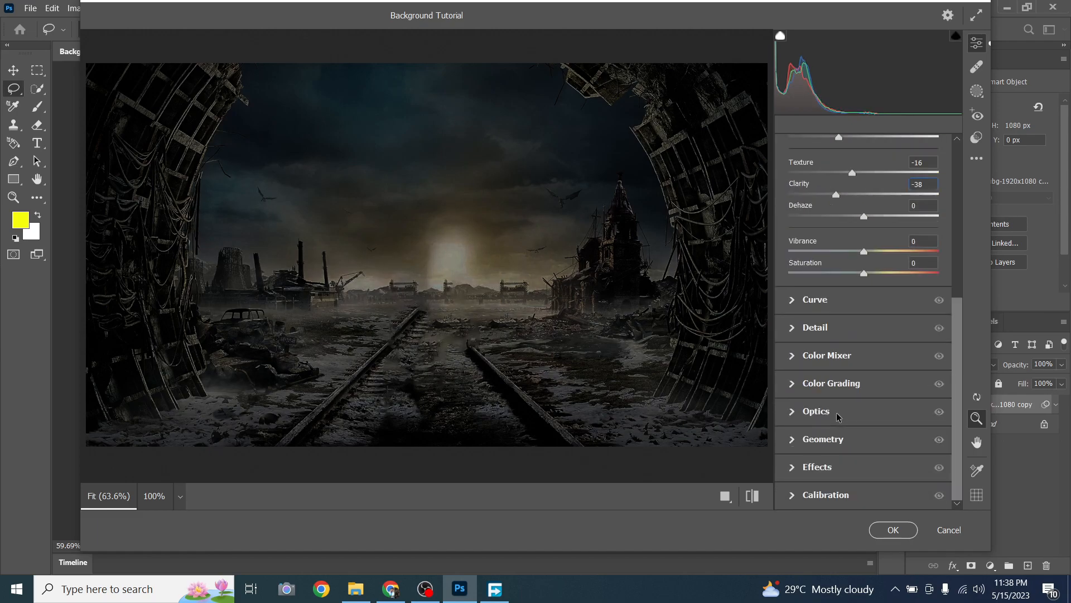
# Darken the Camera Raw point curve with a point at input 76, output 48.
pyautogui.click(793, 304)
pyautogui.moveTo(833, 381); pyautogui.dragTo(832, 397)
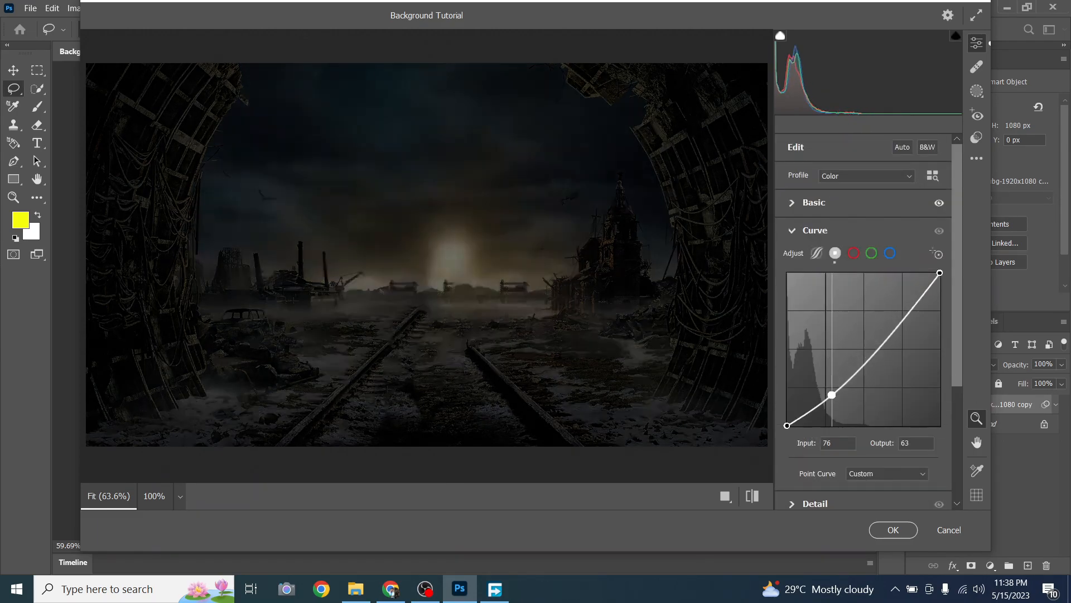
pyautogui.scroll(-3, 845, 391)
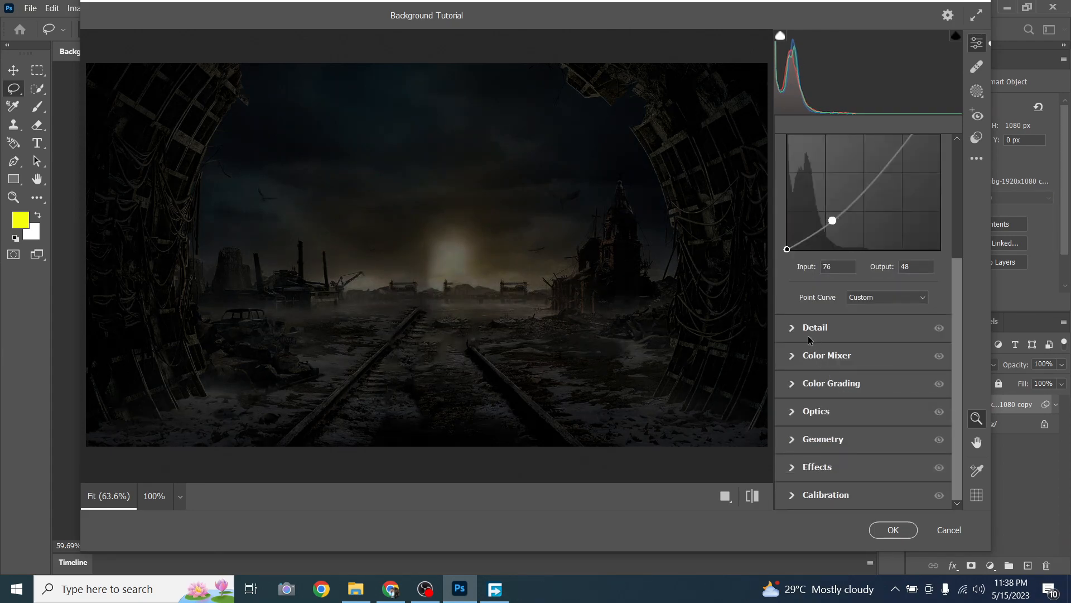
# Apply the Camera Raw Filter with Vignetting at -47 and undo the applied filter.
pyautogui.click(795, 328)
pyautogui.scroll(-1, 806, 344)
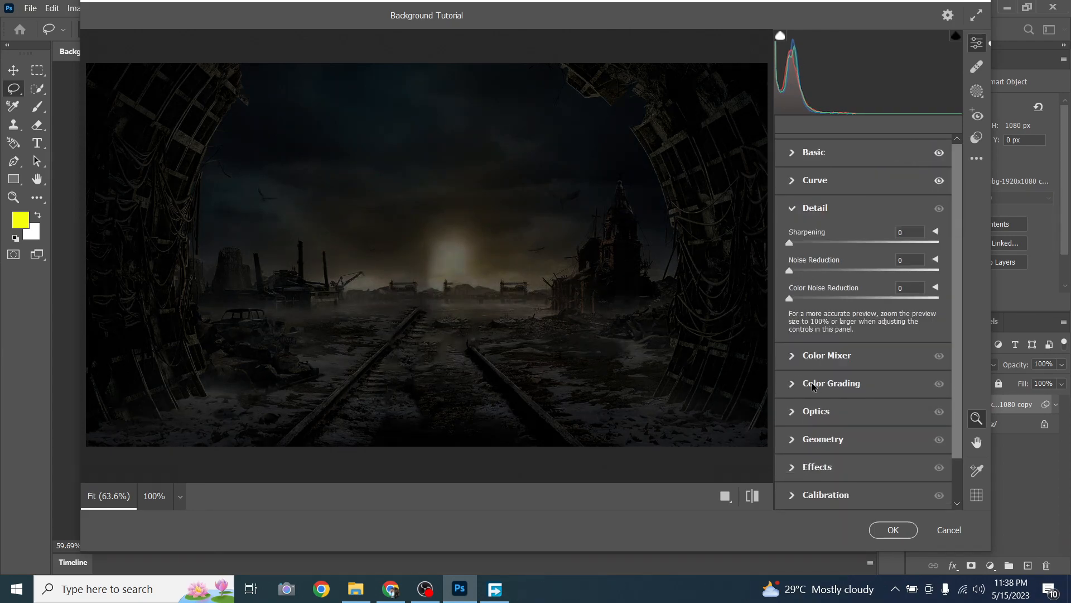
pyautogui.click(803, 466)
pyautogui.click(842, 460)
pyautogui.moveTo(842, 461); pyautogui.dragTo(829, 461)
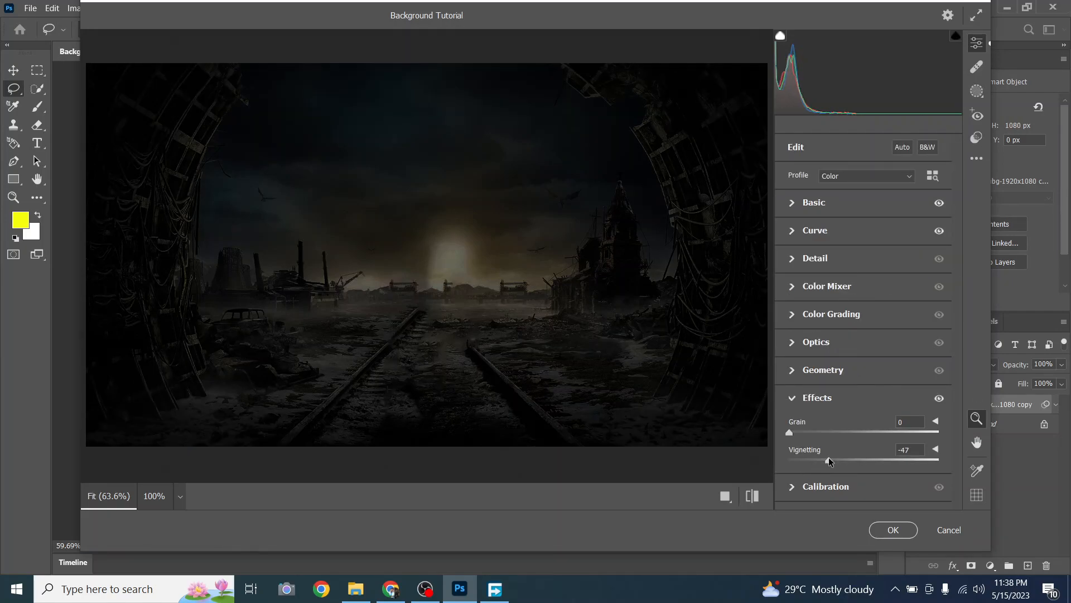
pyautogui.click(892, 530)
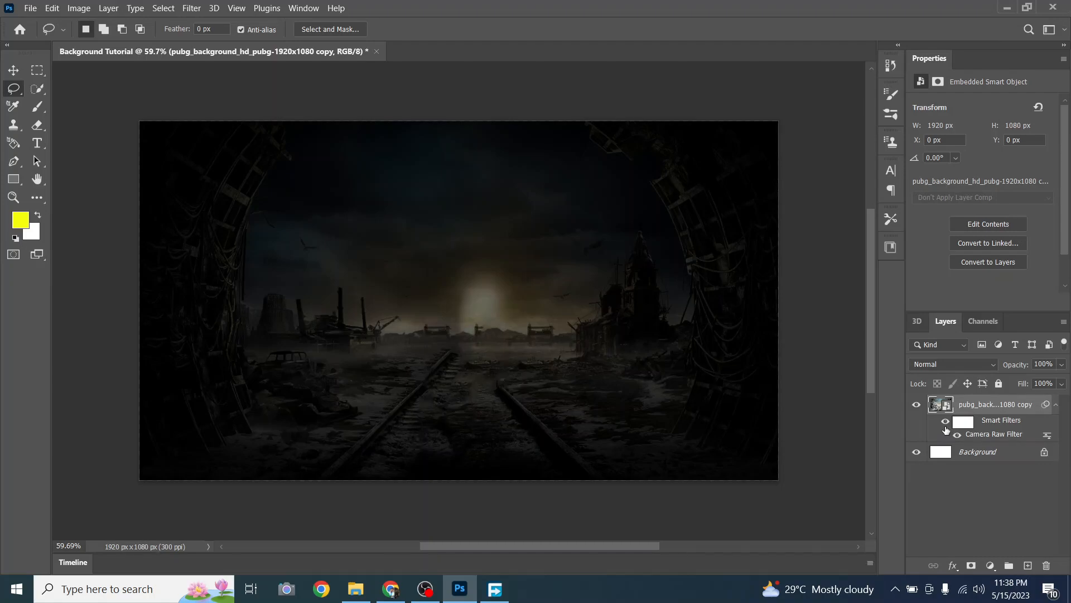
pyautogui.hotkey('ctrl', 'z')
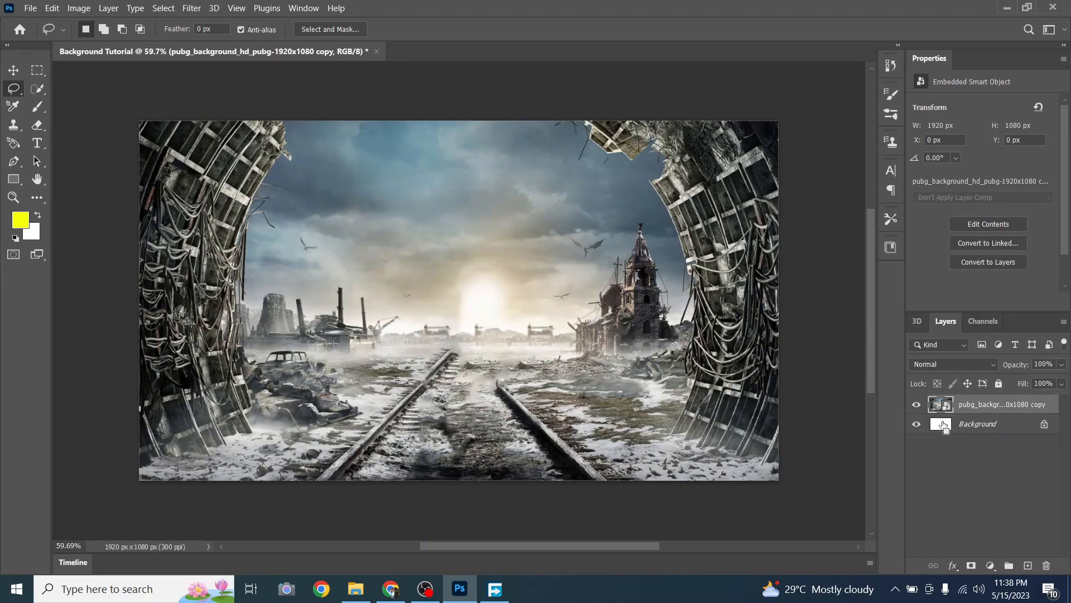
# Add a Black & White adjustment layer above the wallpaper and a Brightness/Contrast layer above it with brightness -100 and contrast 57.
pyautogui.click(993, 565)
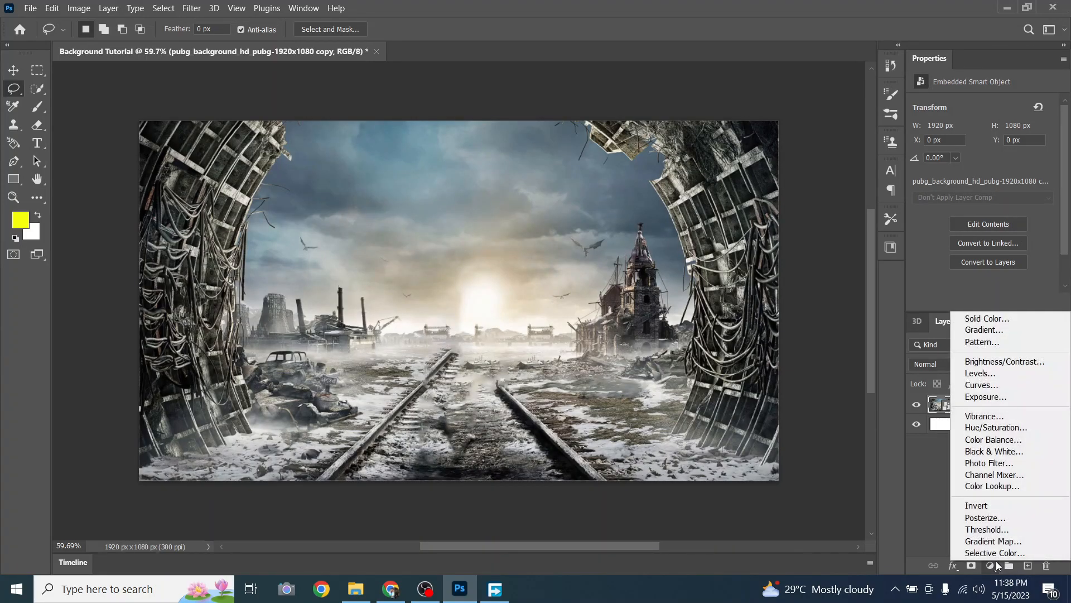
pyautogui.click(988, 452)
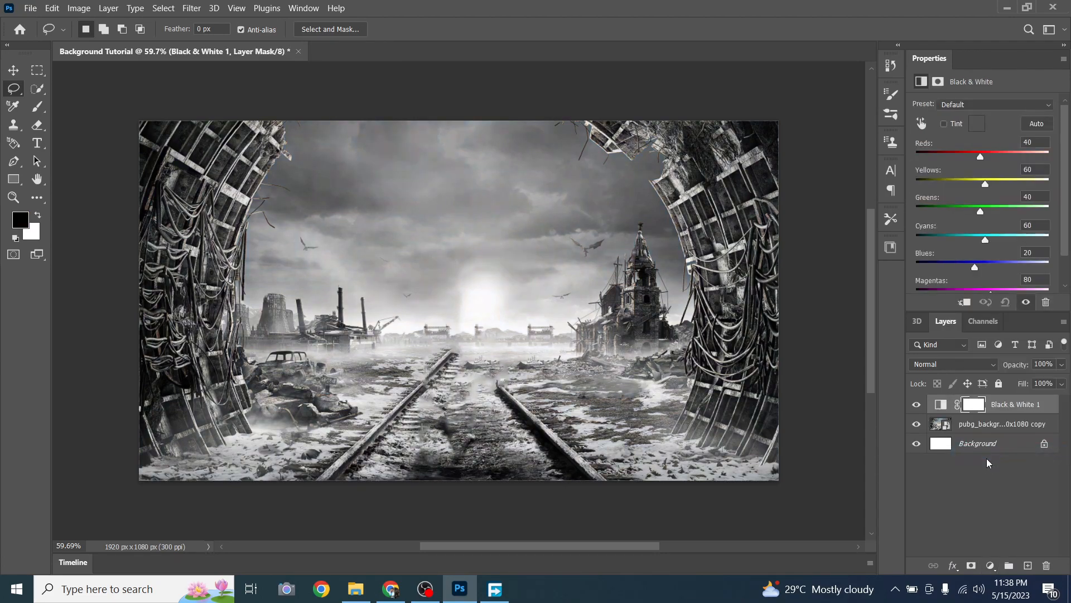
pyautogui.click(990, 565)
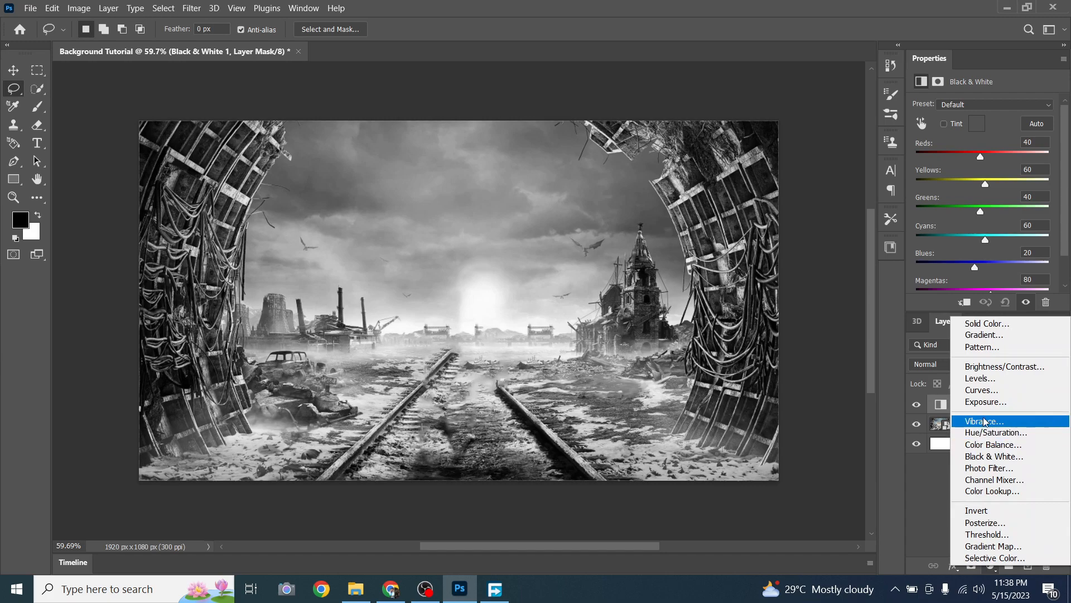
pyautogui.click(985, 367)
pyautogui.moveTo(983, 143); pyautogui.dragTo(1021, 170)
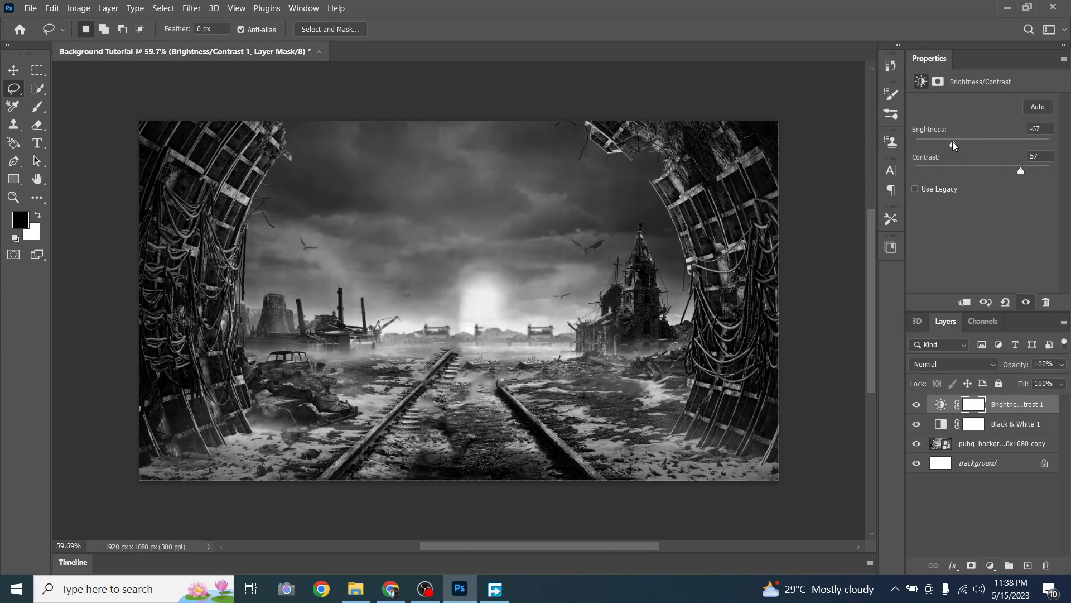
pyautogui.moveTo(953, 142); pyautogui.dragTo(942, 139)
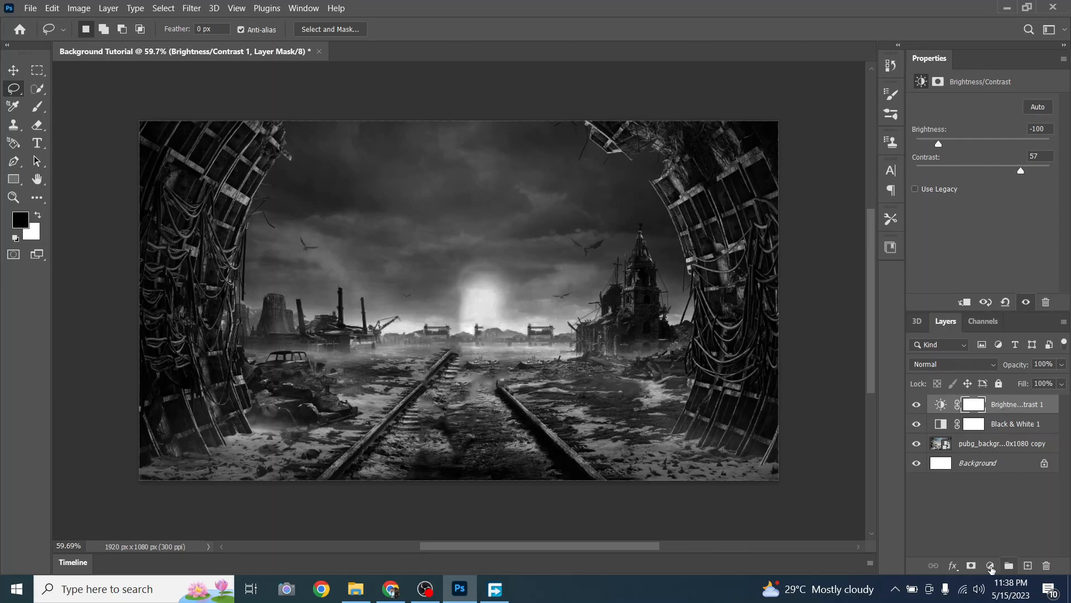
# Add a Levels adjustment layer above Brightness/Contrast with the output white level reduced to 102.
pyautogui.click(990, 566)
pyautogui.click(974, 378)
pyautogui.moveTo(1051, 246); pyautogui.dragTo(985, 249)
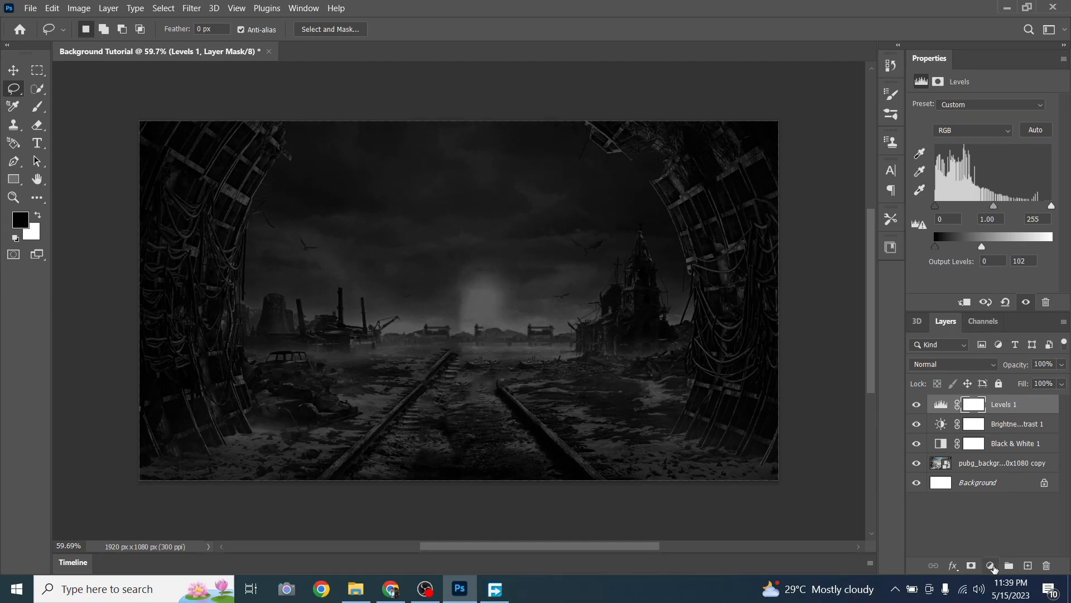
# Add a Curves adjustment layer above Levels with a shadow-darkening curve point at input 46, output 32.
pyautogui.click(991, 566)
pyautogui.click(987, 389)
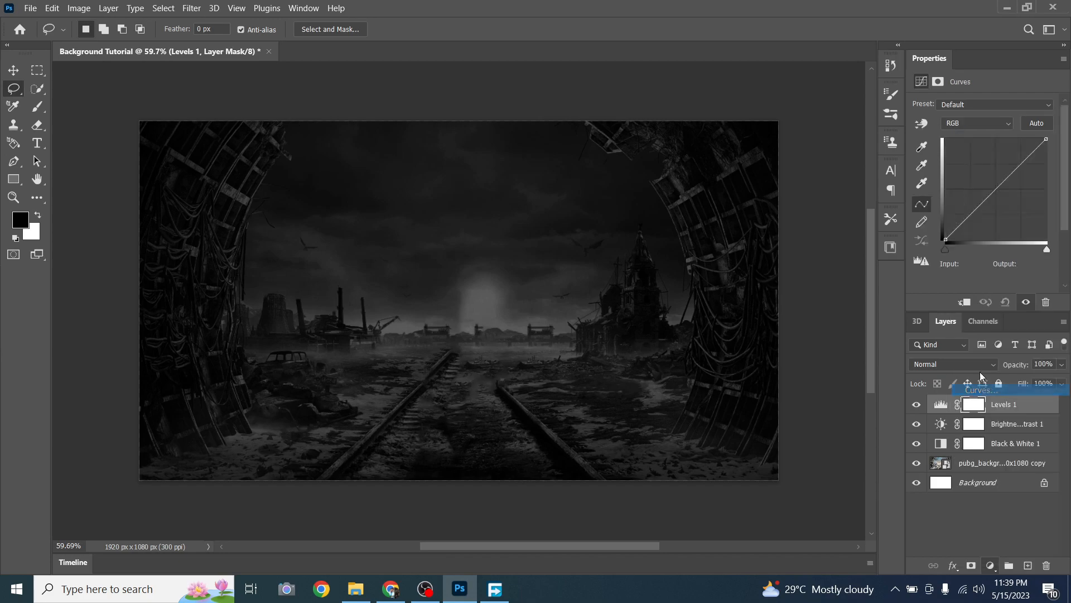
pyautogui.moveTo(964, 221); pyautogui.dragTo(964, 229)
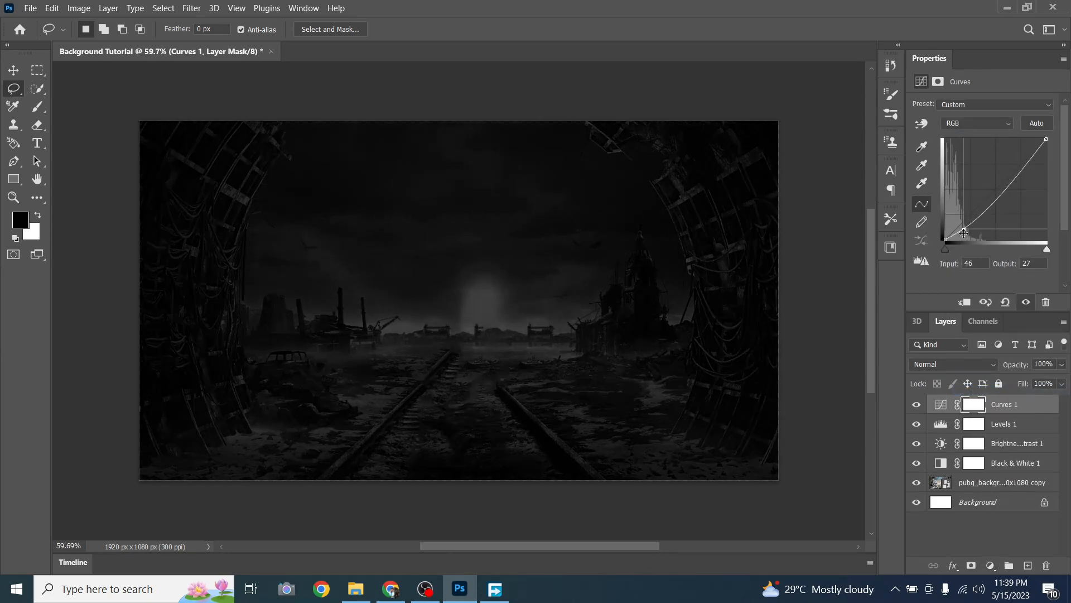
pyautogui.moveTo(964, 228); pyautogui.dragTo(963, 226)
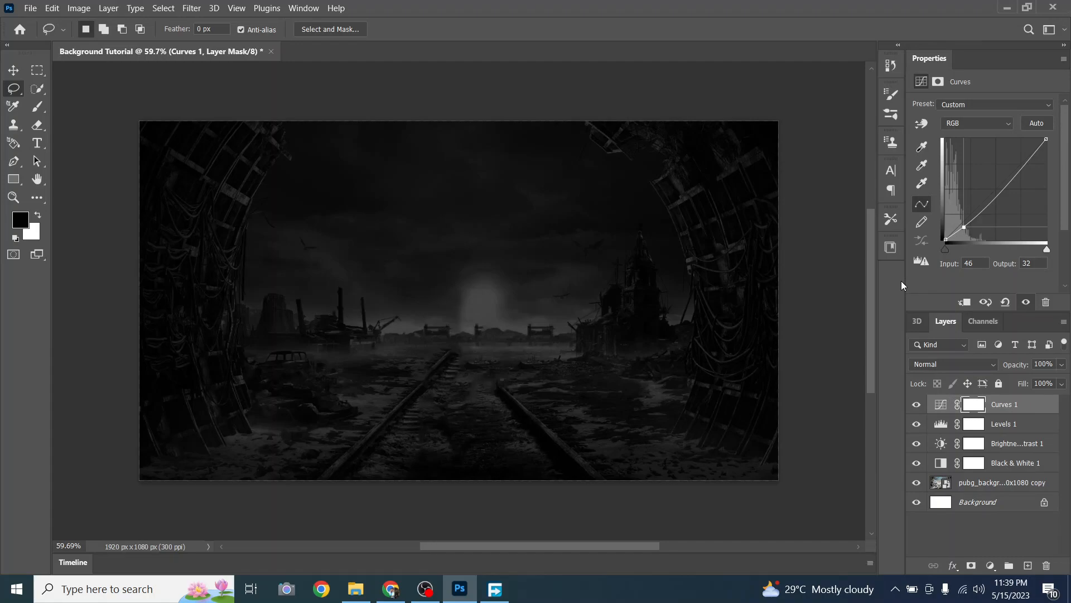
# Switch to File Explorer and open the PUBGM folder inside the 10k Special Giveaway BOSS GFX Pack folder on Local Disk (D:).
pyautogui.click(348, 589)
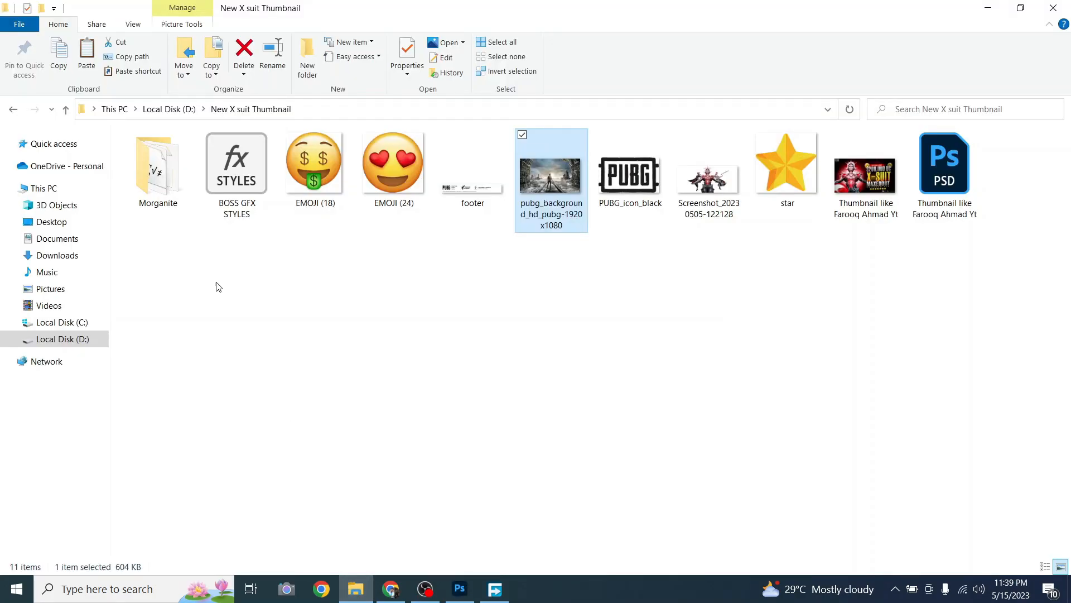
pyautogui.click(71, 341)
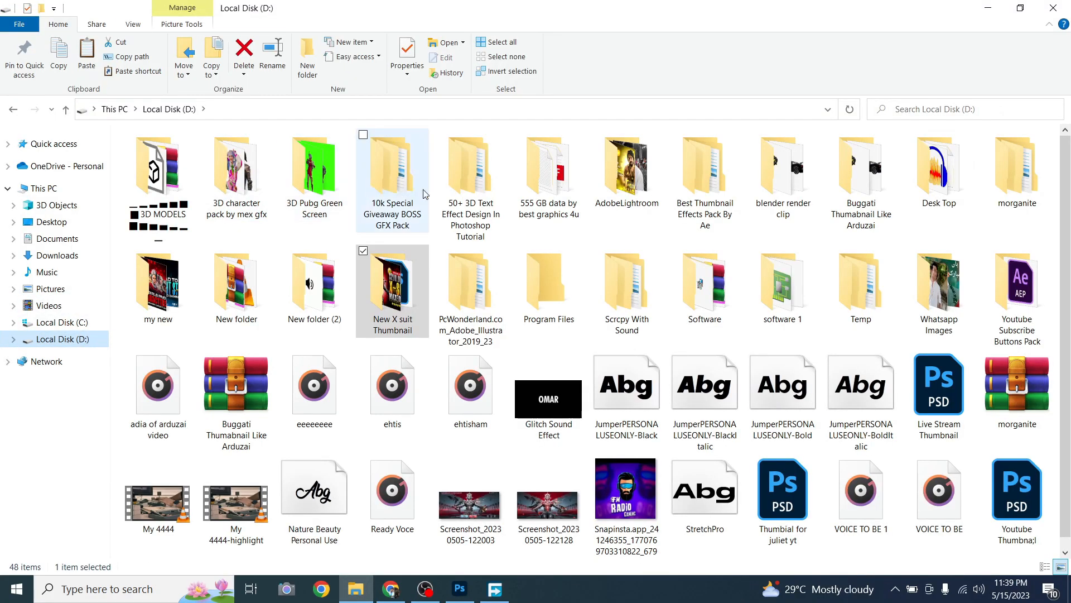
pyautogui.doubleClick(392, 173)
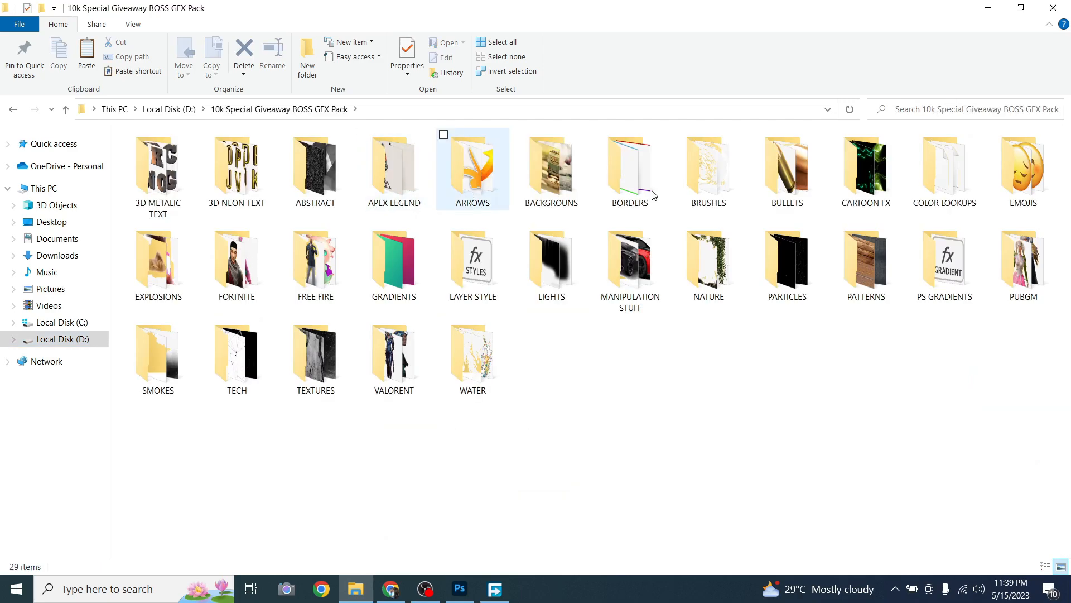
pyautogui.click(1025, 277)
pyautogui.doubleClick(1026, 278)
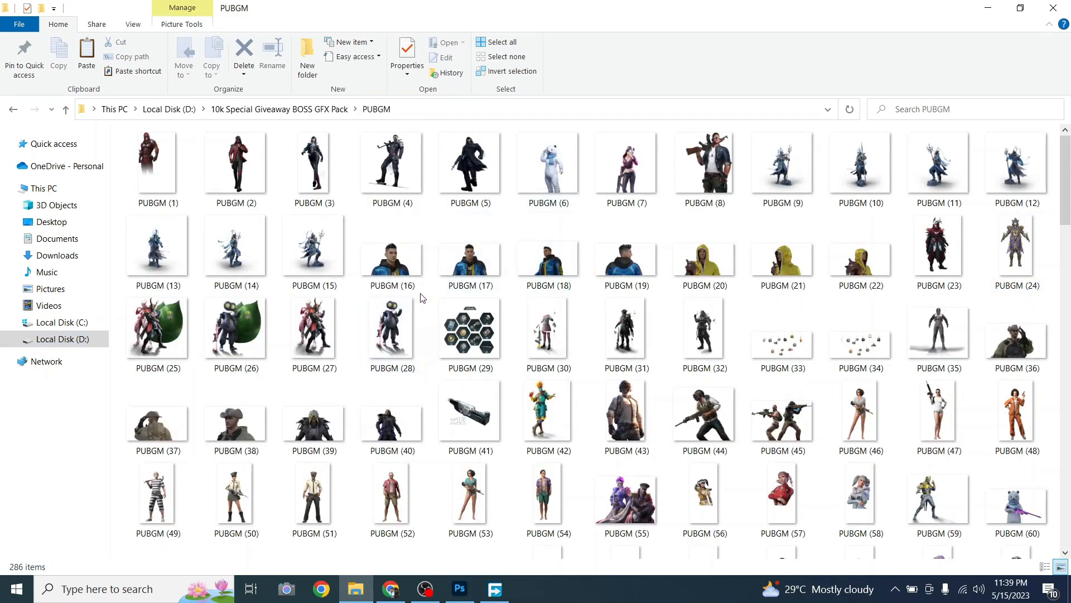
# Browse the character images in the PUBGM folder and select PUBGM (113), the horned character in red and black.
pyautogui.scroll(-5, 424, 301)
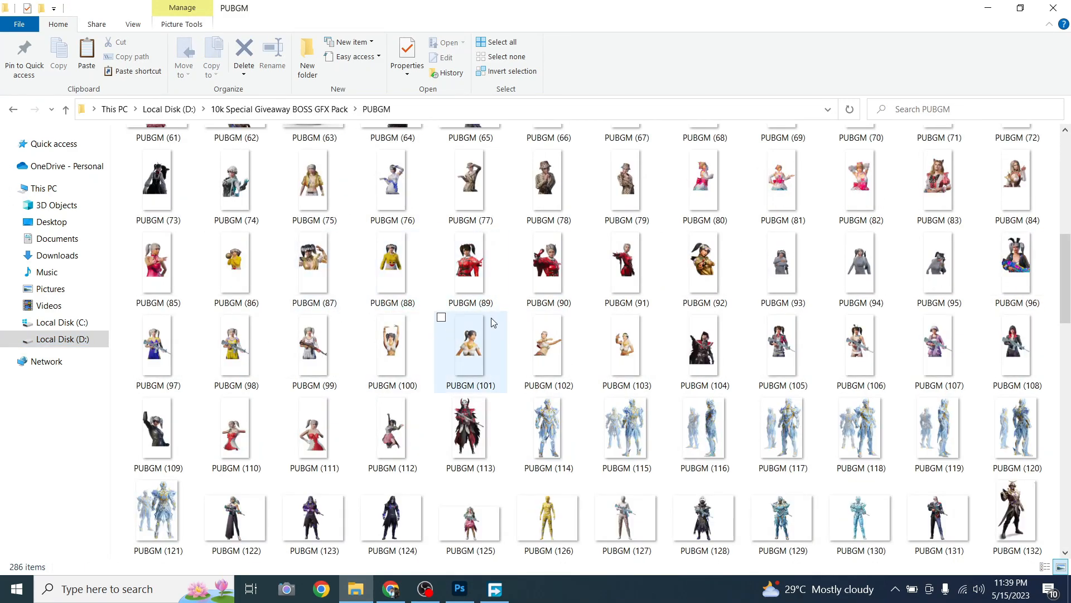
pyautogui.scroll(-6, 424, 352)
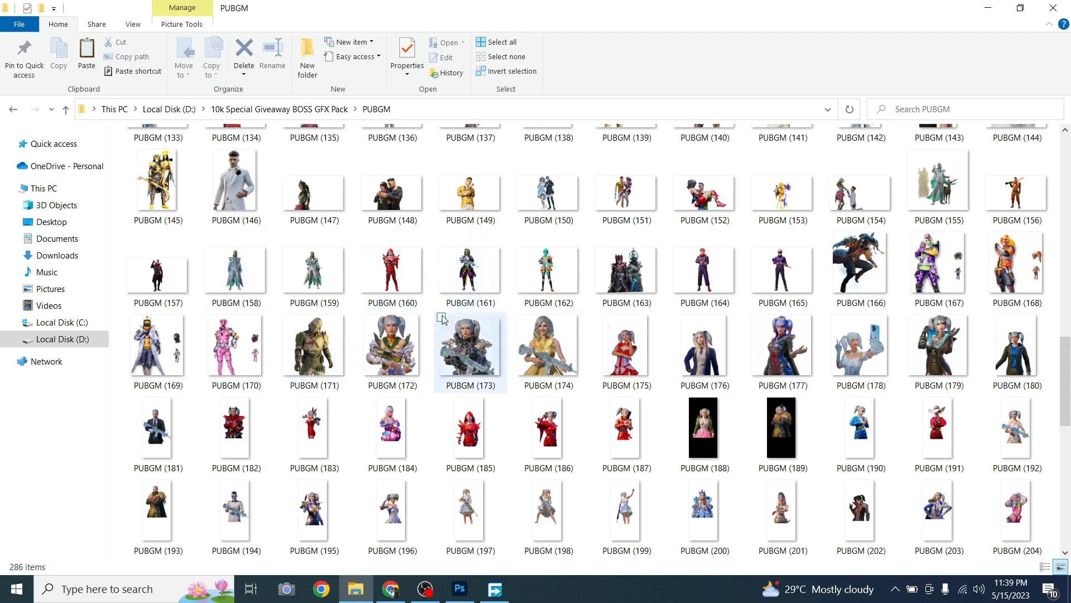
pyautogui.scroll(-6, 549, 359)
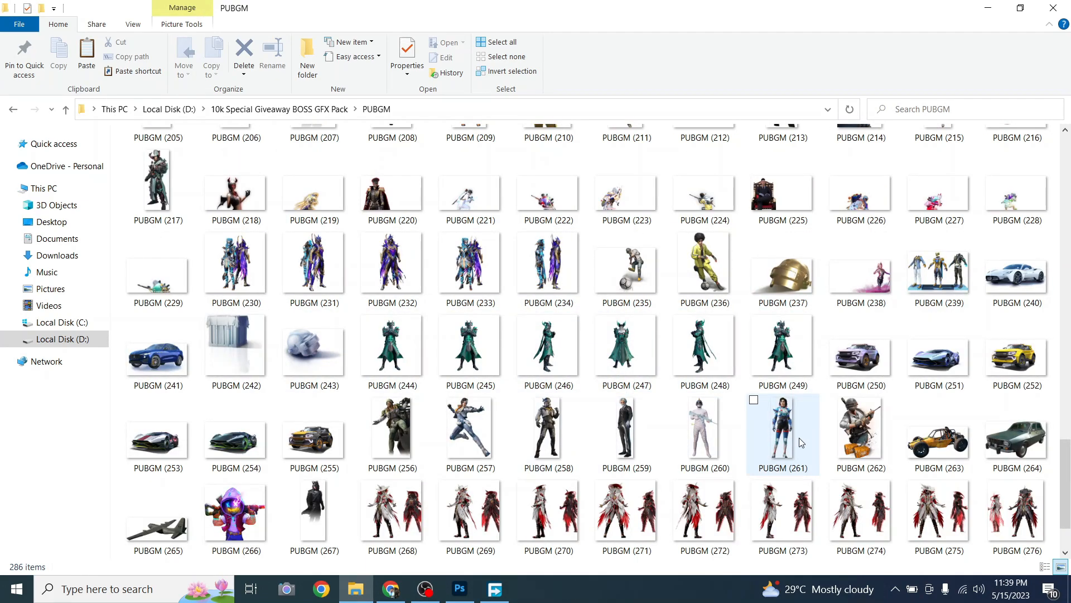
pyautogui.scroll(-1, 566, 337)
pyautogui.scroll(5, 568, 335)
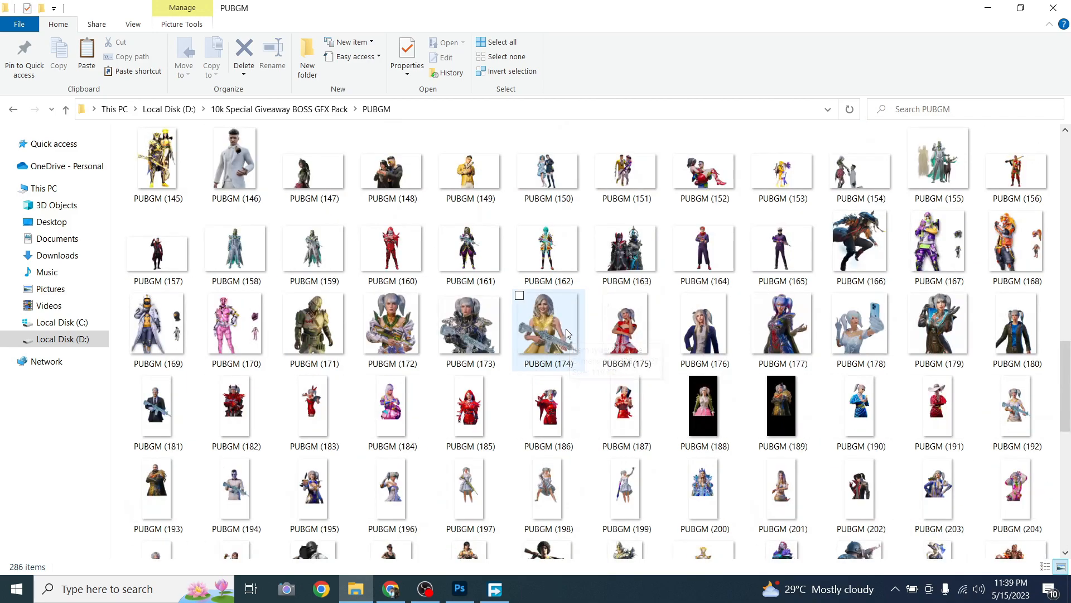
pyautogui.scroll(3, 479, 292)
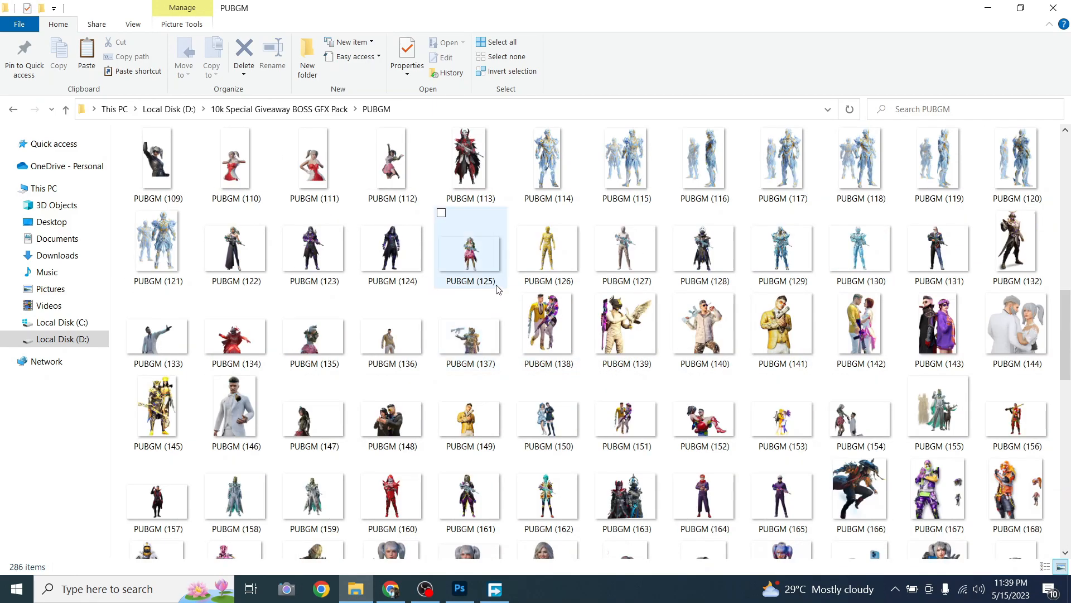
pyautogui.click(483, 192)
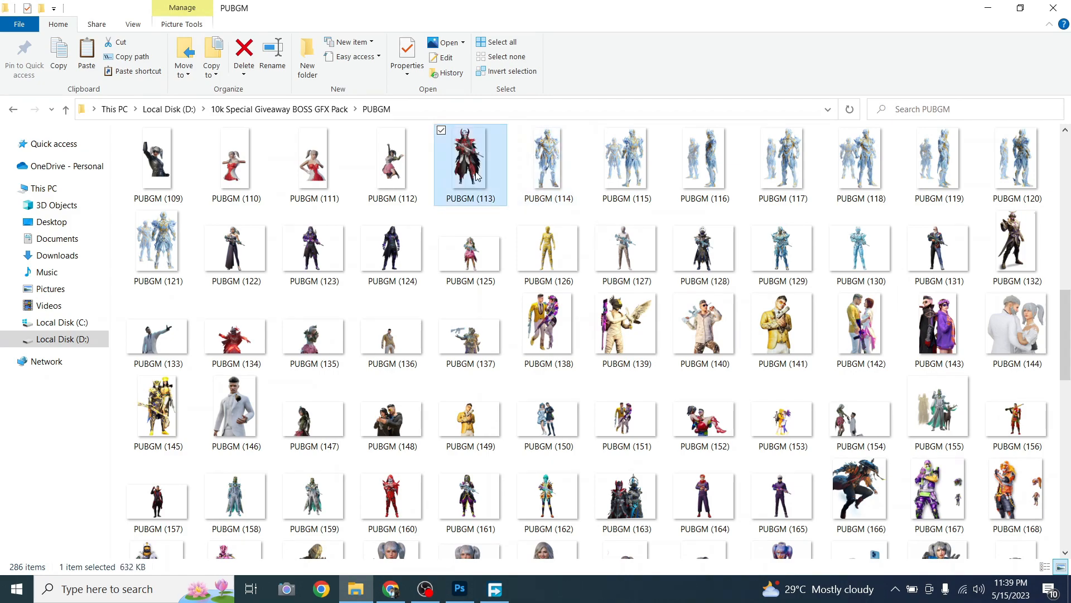
pyautogui.moveTo(470, 190)
pyautogui.mouseDown()
pyautogui.moveTo(493, 518)
pyautogui.moveTo(479, 522)
pyautogui.moveTo(467, 197)
pyautogui.mouseUp()
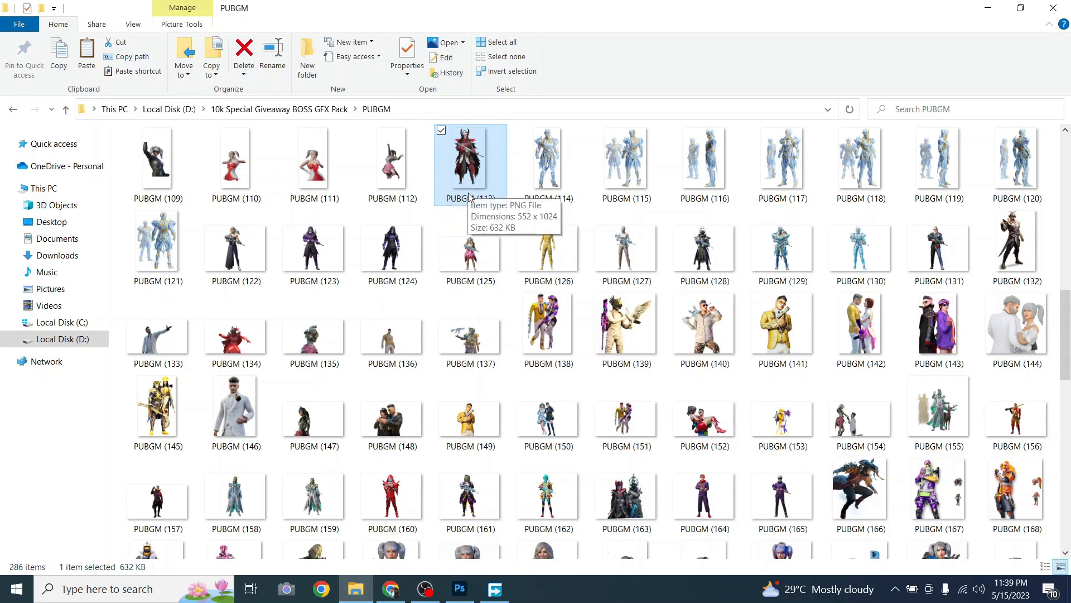
# Place PUBGM (113) from the folder into the Background Tutorial document, scaled to about 55% and positioned right of centre.
pyautogui.moveTo(469, 201); pyautogui.dragTo(454, 401)
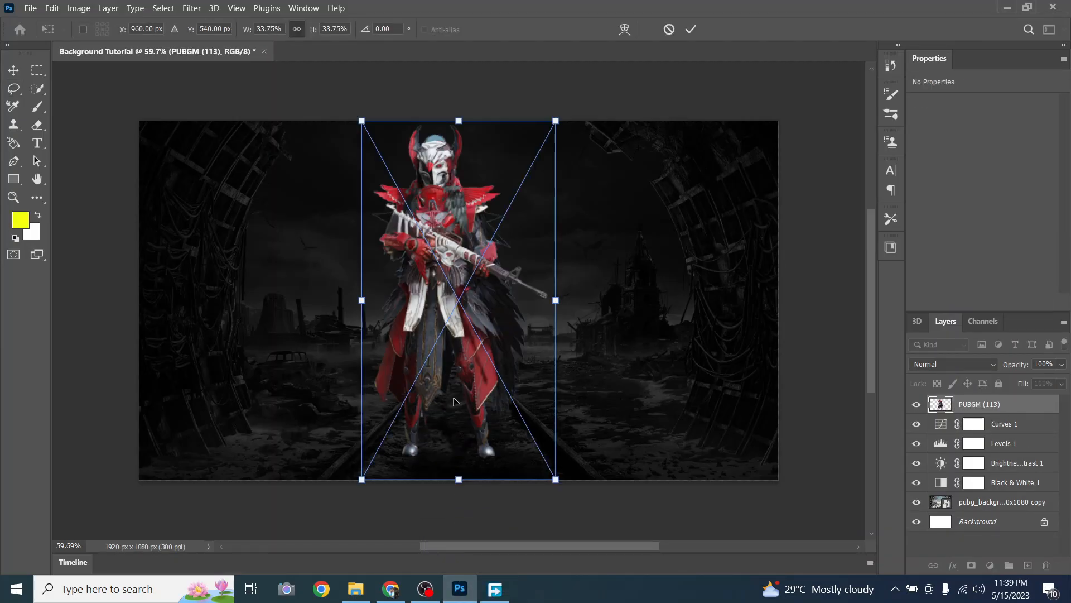
pyautogui.moveTo(362, 479); pyautogui.dragTo(246, 563)
pyautogui.moveTo(311, 350); pyautogui.dragTo(511, 373)
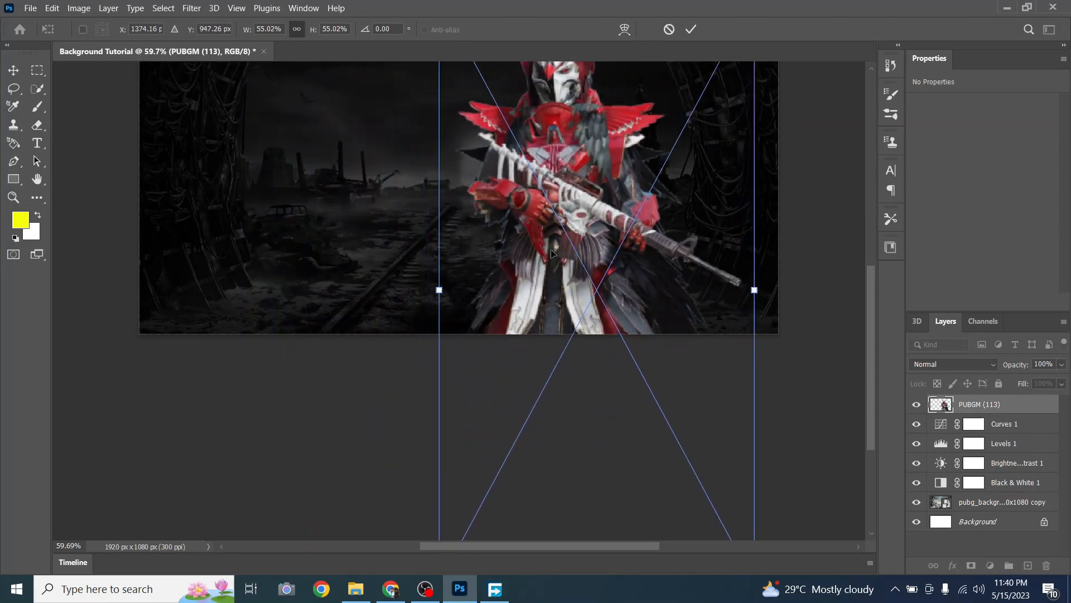
pyautogui.click(690, 30)
# Inspect the placed character against the dark background, both up close and with the whole canvas in view.
pyautogui.press('l')
pyautogui.scroll(5, 620, 199)
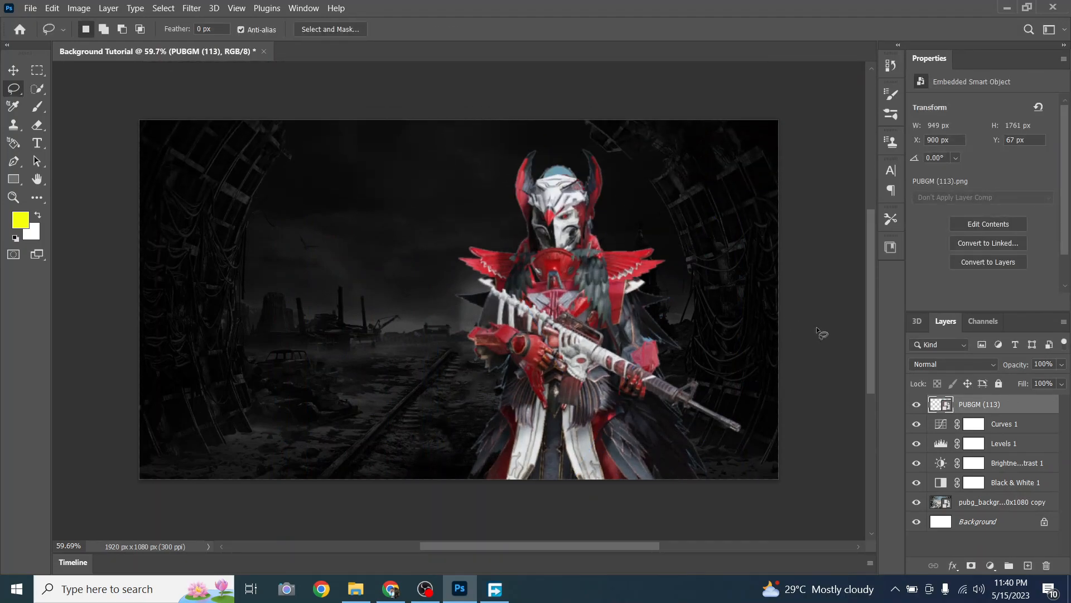
pyautogui.scroll(2, 598, 330)
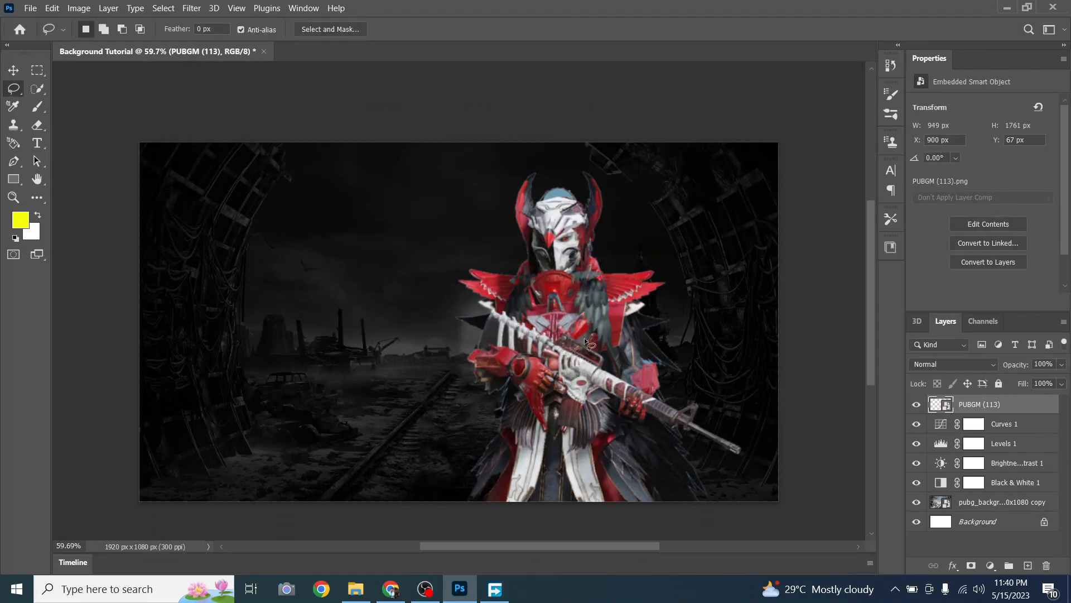
pyautogui.scroll(3, 583, 337)
pyautogui.scroll(-5, 575, 329)
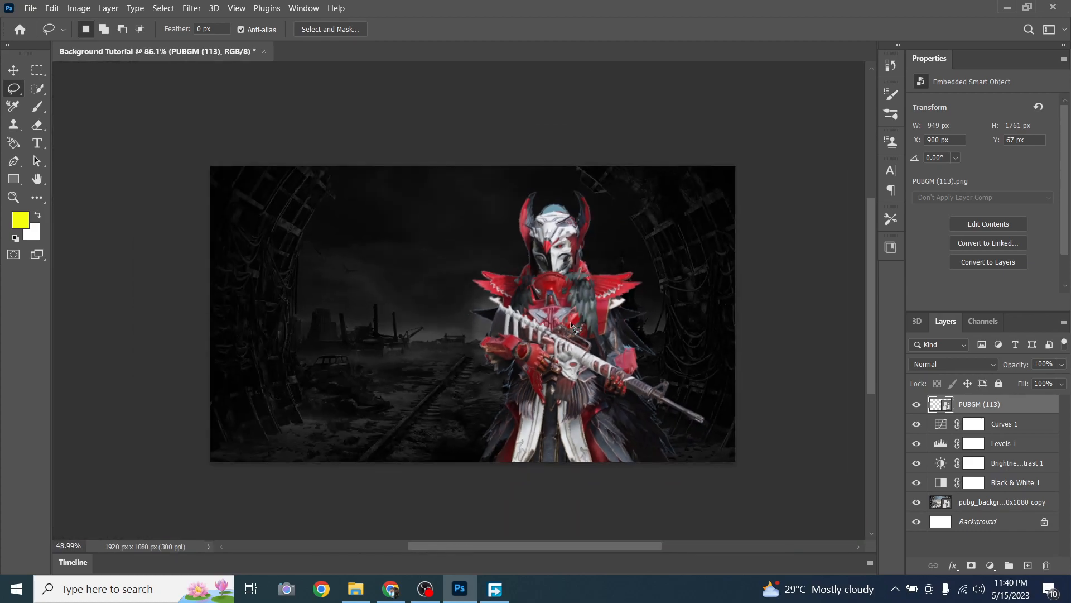
pyautogui.scroll(3, 570, 321)
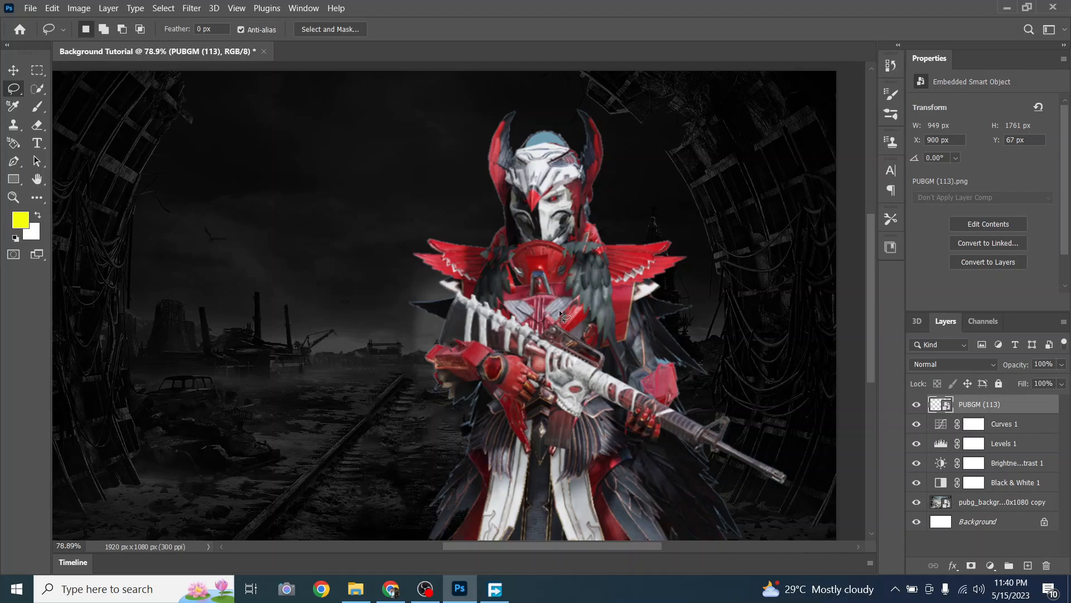
pyautogui.scroll(1, 500, 162)
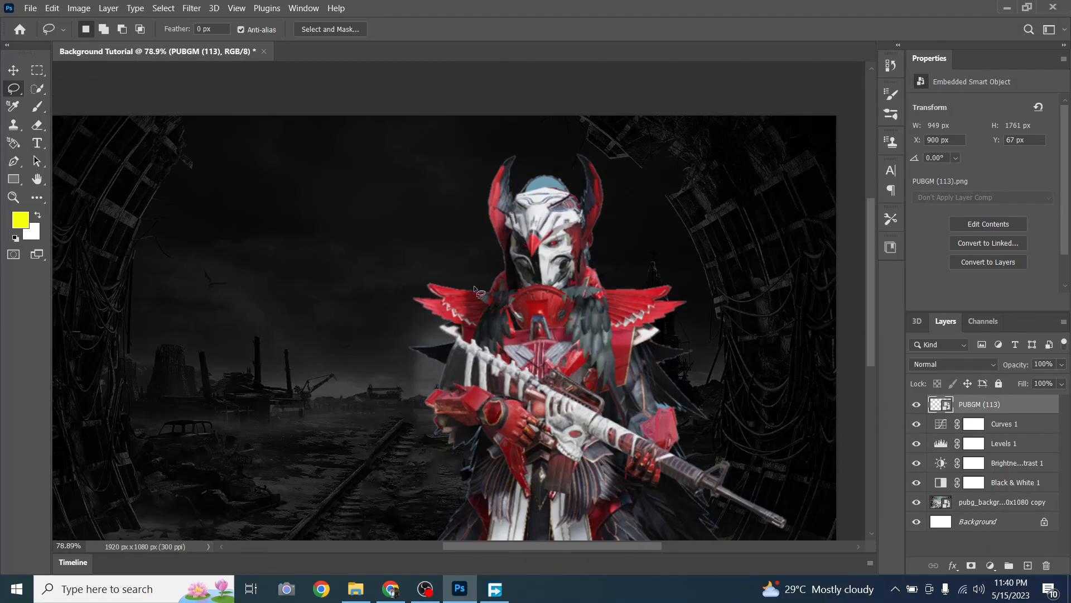
pyautogui.scroll(-2, 472, 288)
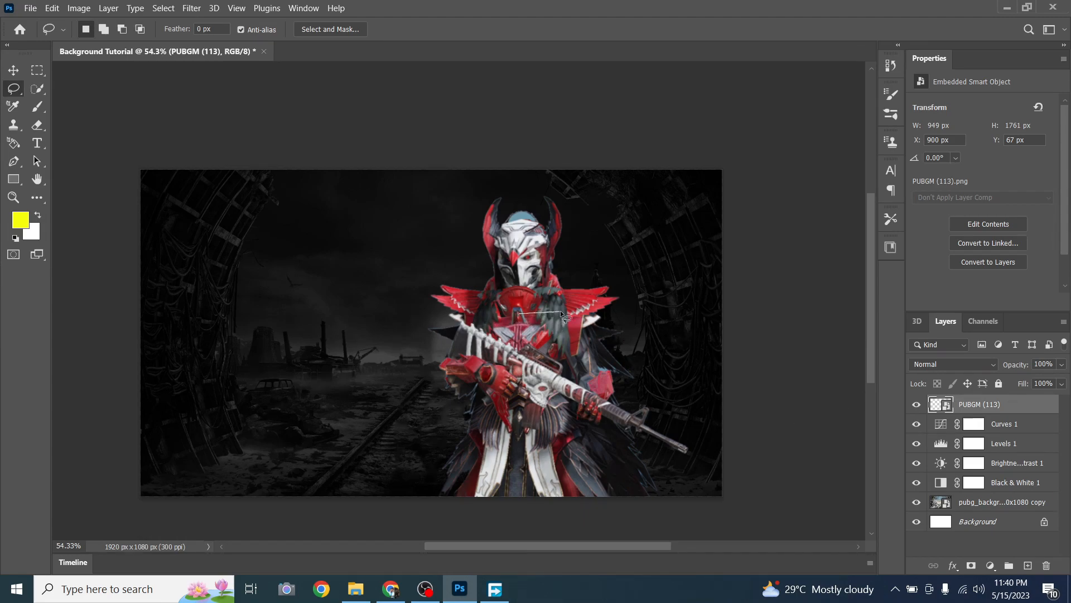
# Move the PUBGM (113) character farther right on the canvas, to about X 1145 px and Y 60 px.
pyautogui.press('v')
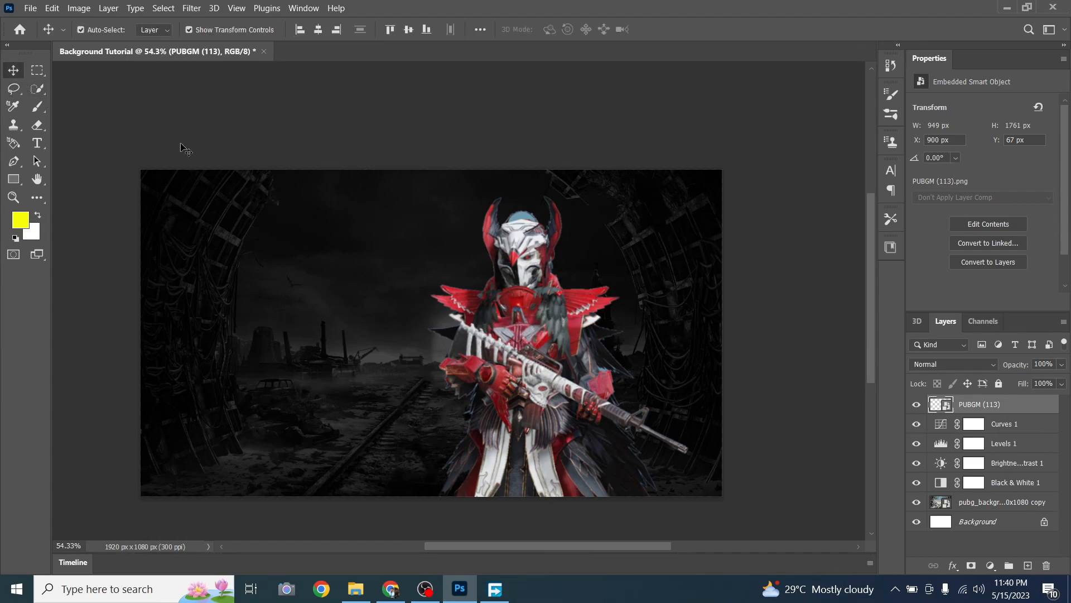
pyautogui.moveTo(535, 315); pyautogui.dragTo(606, 324)
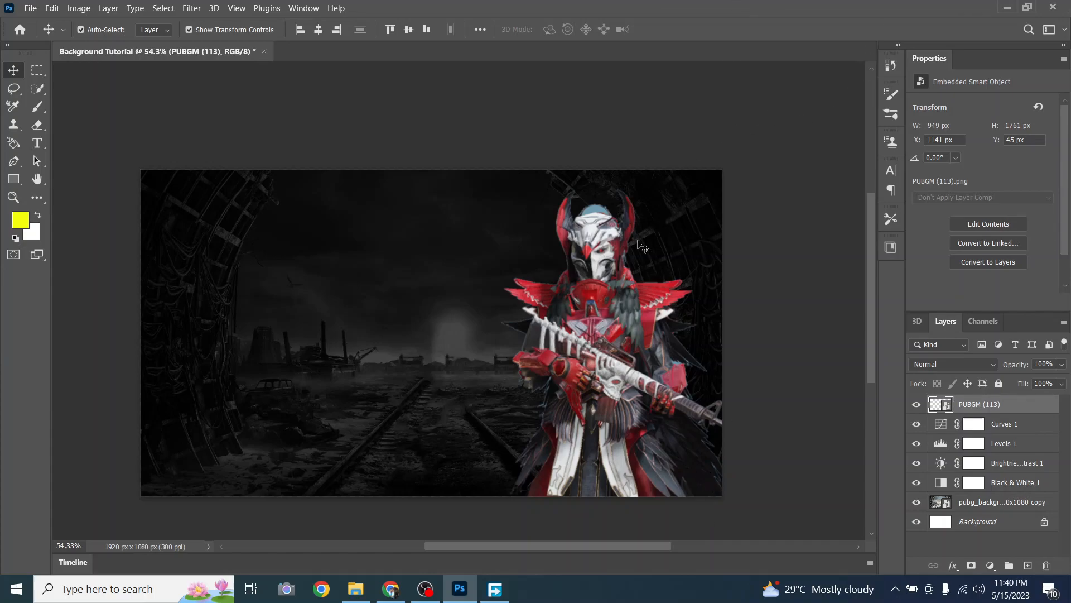
pyautogui.press('ctrl')
pyautogui.moveTo(586, 248)
pyautogui.mouseDown()
pyautogui.moveTo(577, 226)
pyautogui.moveTo(589, 260)
pyautogui.mouseUp()
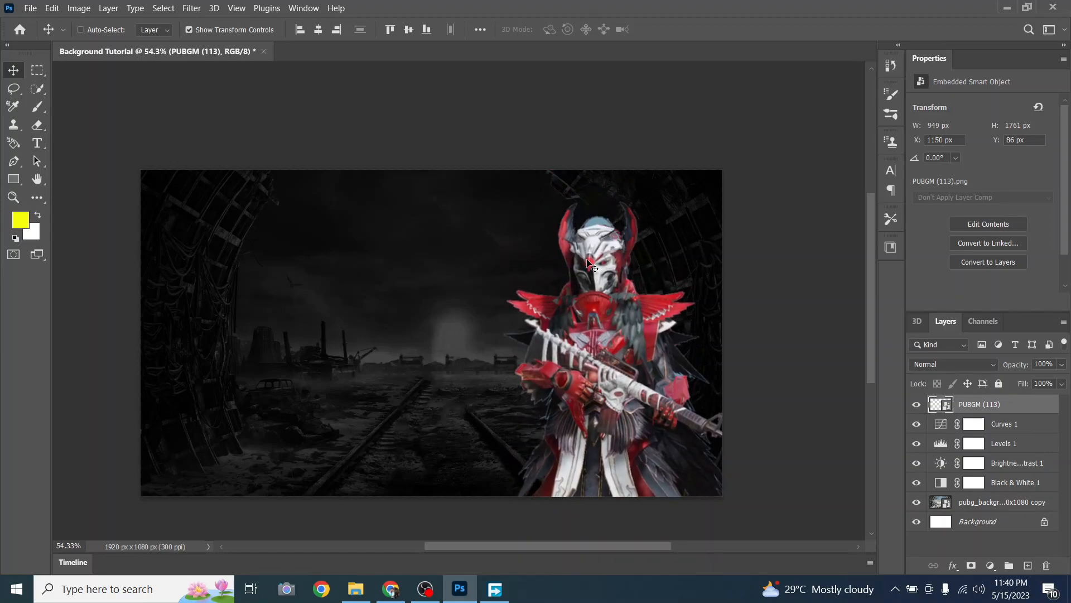
pyautogui.moveTo(607, 313)
pyautogui.mouseDown()
pyautogui.moveTo(589, 277)
pyautogui.moveTo(614, 326)
pyautogui.moveTo(605, 305)
pyautogui.mouseUp()
pyautogui.click(983, 427)
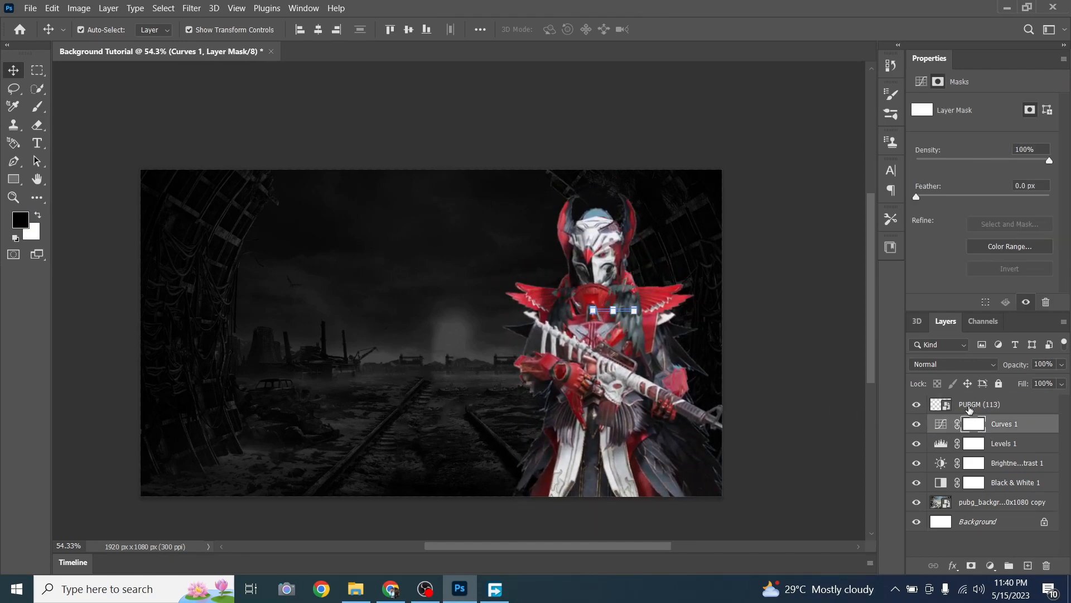
pyautogui.click(971, 406)
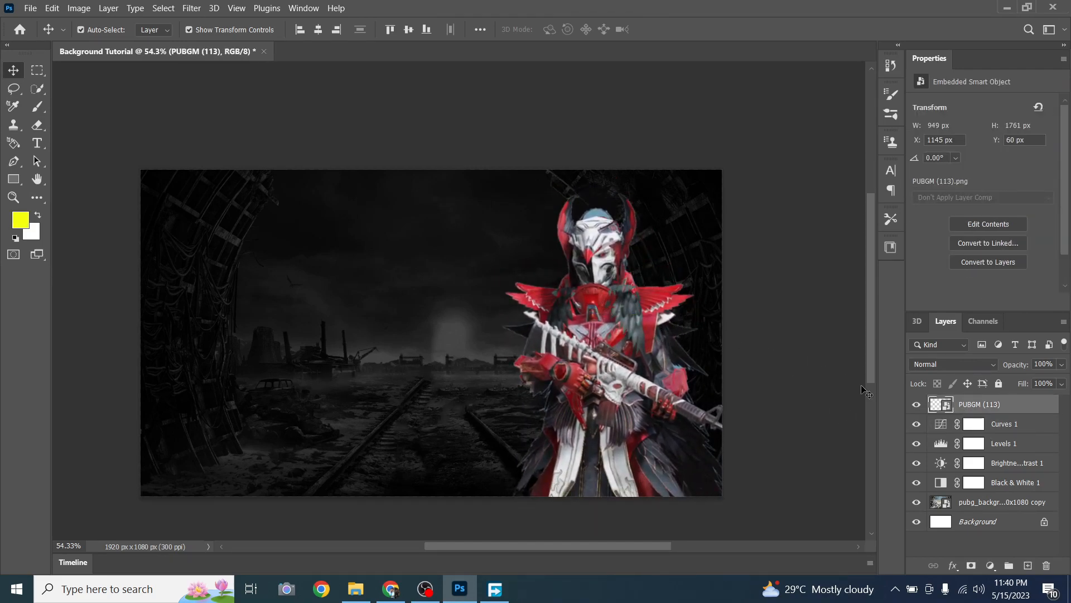
# Enlarge the character to about 1096 × 2033 px and reposition it at about X 1036 px, Y 12 px.
pyautogui.press('ctrl')
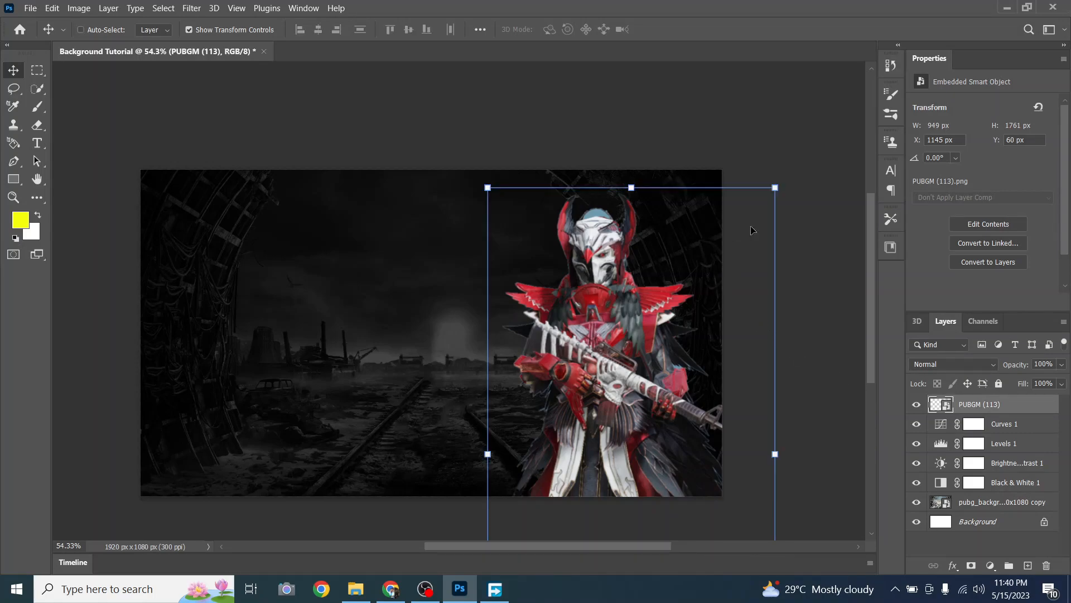
pyautogui.moveTo(774, 188); pyautogui.dragTo(834, 125)
pyautogui.moveTo(713, 233); pyautogui.dragTo(667, 320)
pyautogui.click(691, 29)
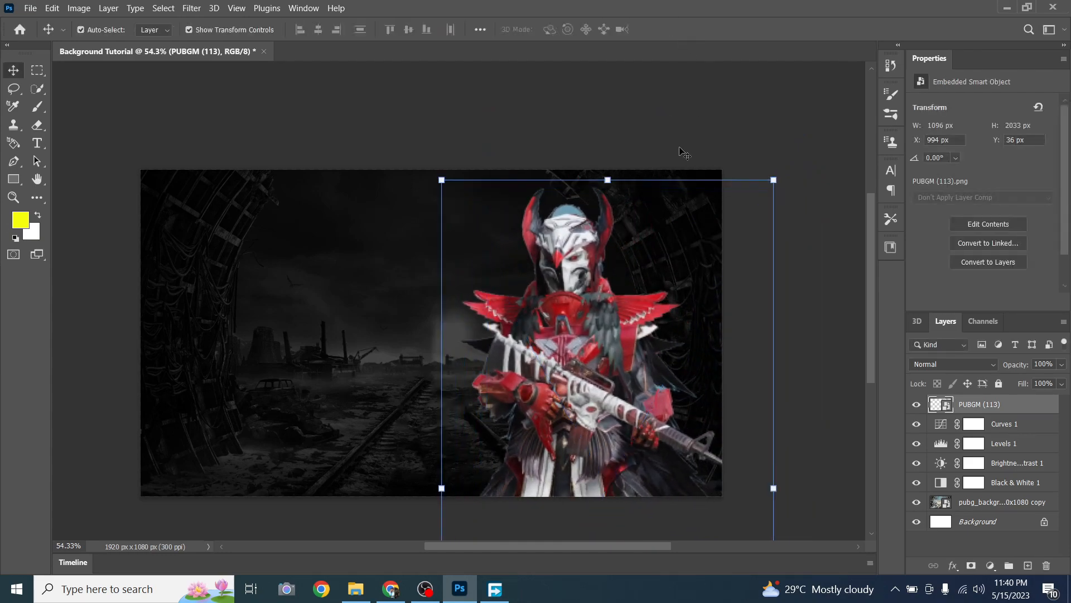
pyautogui.moveTo(594, 305); pyautogui.dragTo(614, 284)
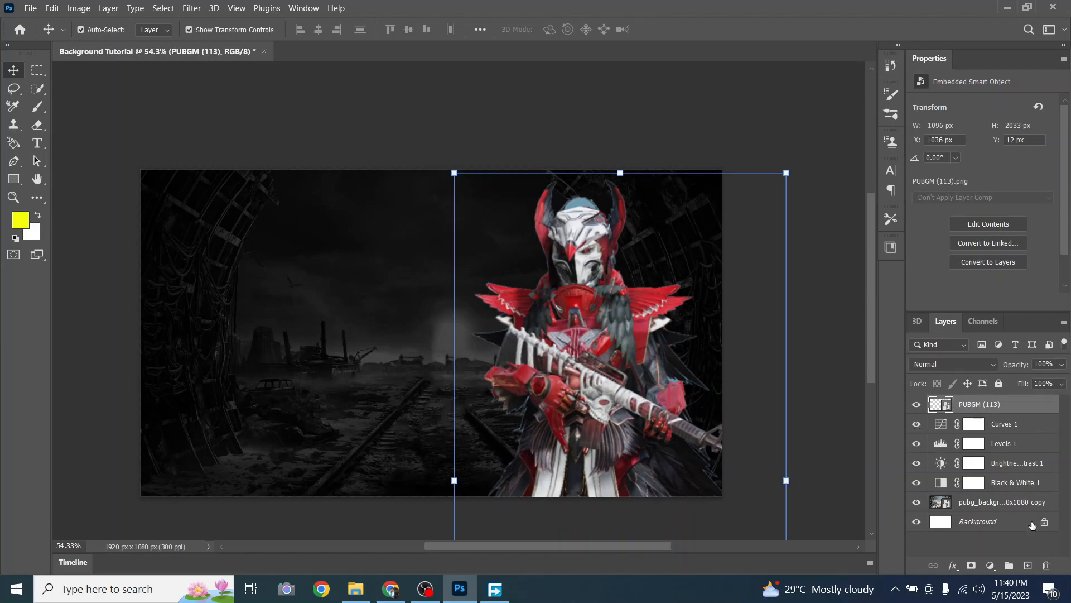
# Add a Hue/Saturation adjustment layer directly above the wallpaper copy with hue -180 and saturation +100.
pyautogui.click(1002, 503)
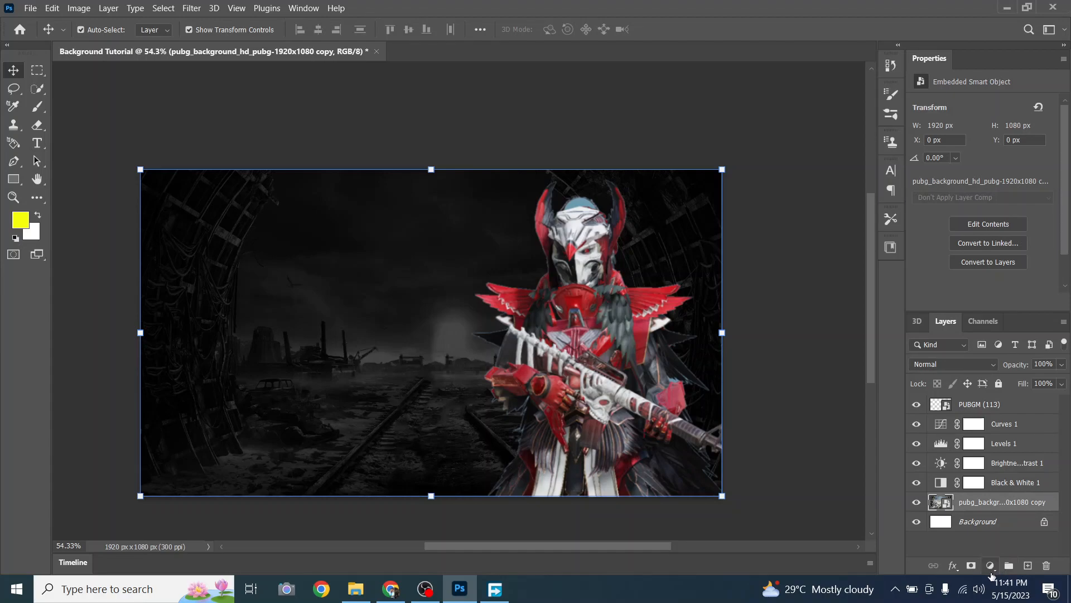
pyautogui.click(990, 566)
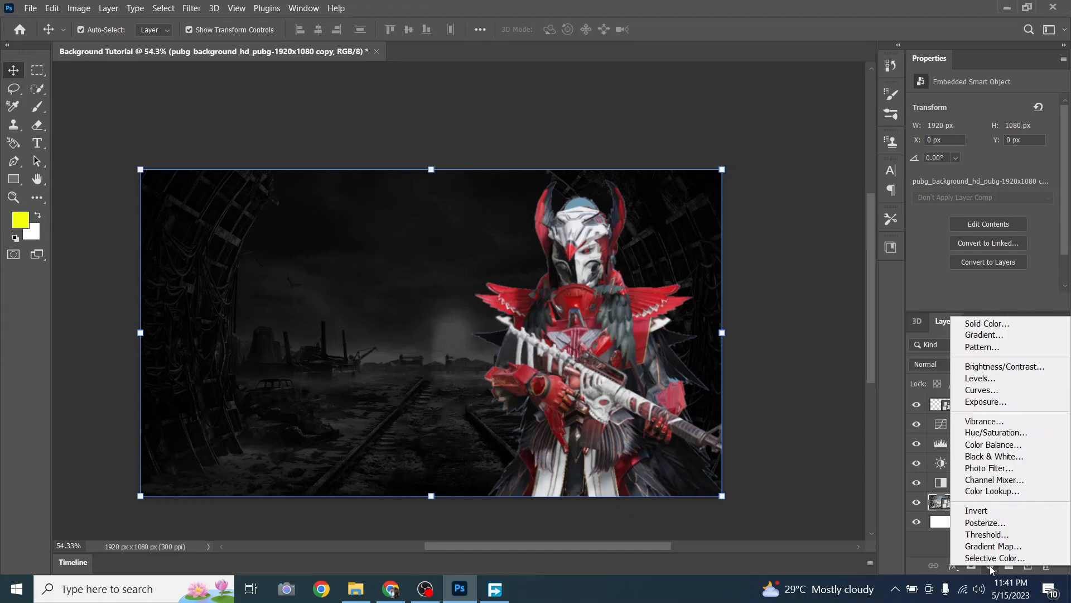
pyautogui.click(1003, 433)
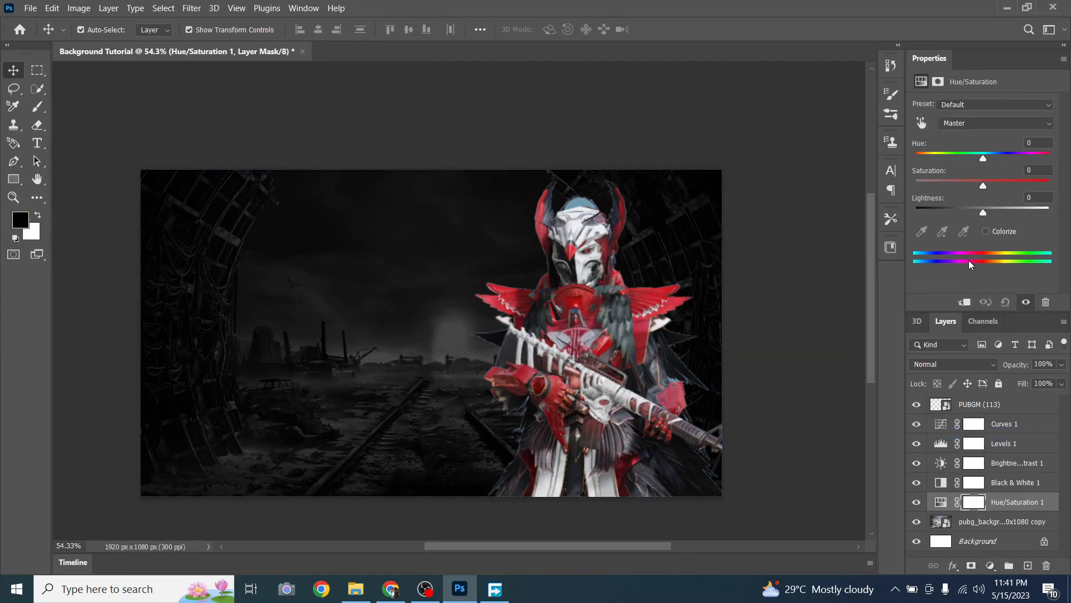
pyautogui.moveTo(984, 157); pyautogui.dragTo(915, 162)
pyautogui.moveTo(991, 189); pyautogui.dragTo(1063, 190)
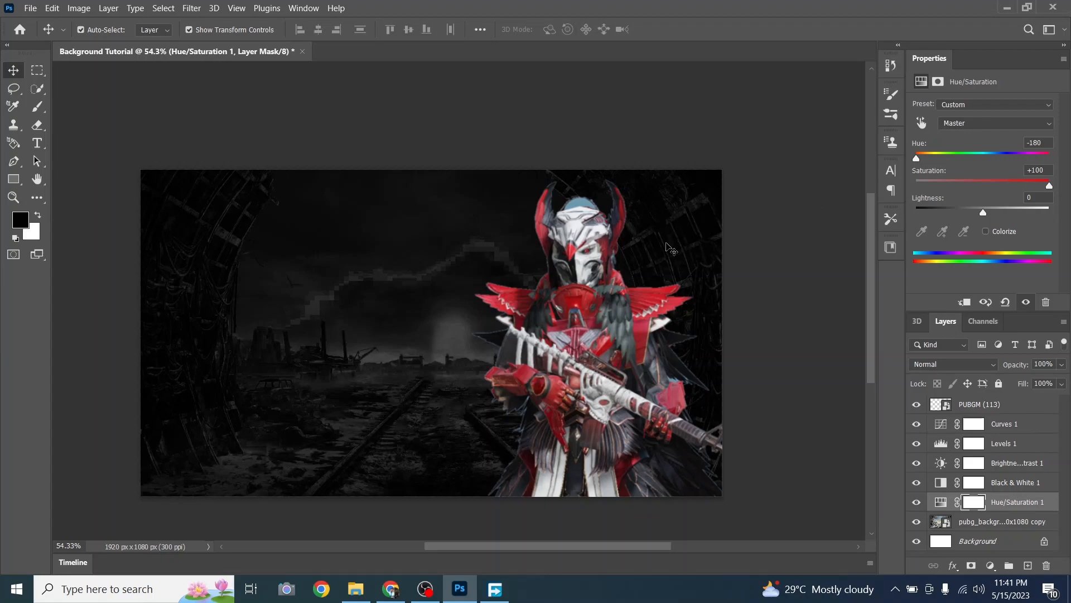
# Enable Colorize with hue 0 and saturation 100, and move the Hue/Saturation layer above Curves 1, below the character.
pyautogui.click(985, 232)
pyautogui.moveTo(983, 186); pyautogui.dragTo(1050, 186)
pyautogui.moveTo(939, 158); pyautogui.dragTo(916, 158)
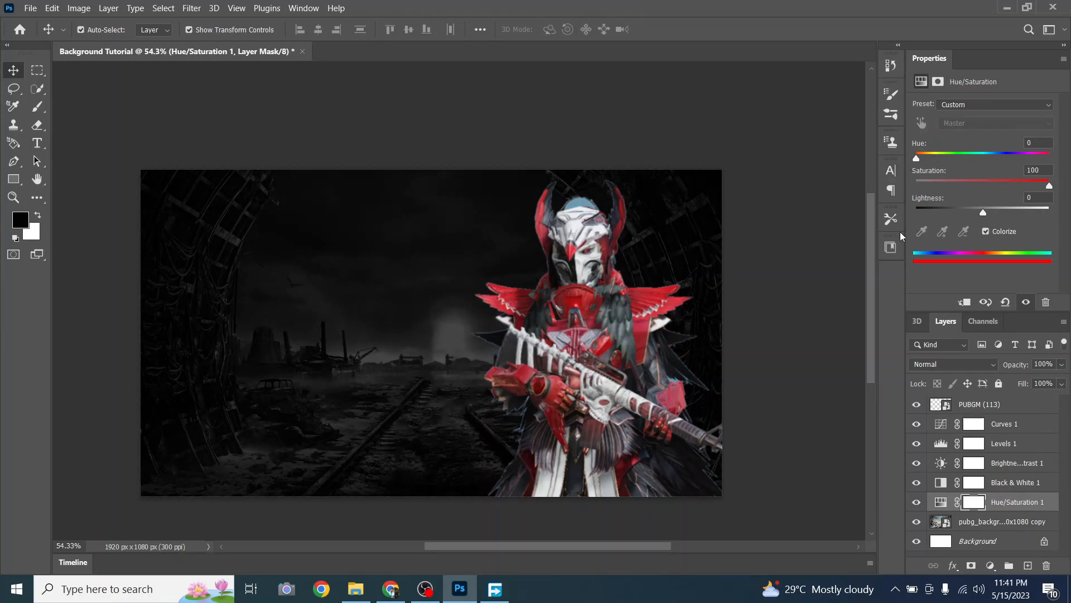
pyautogui.moveTo(1018, 509); pyautogui.dragTo(1022, 424)
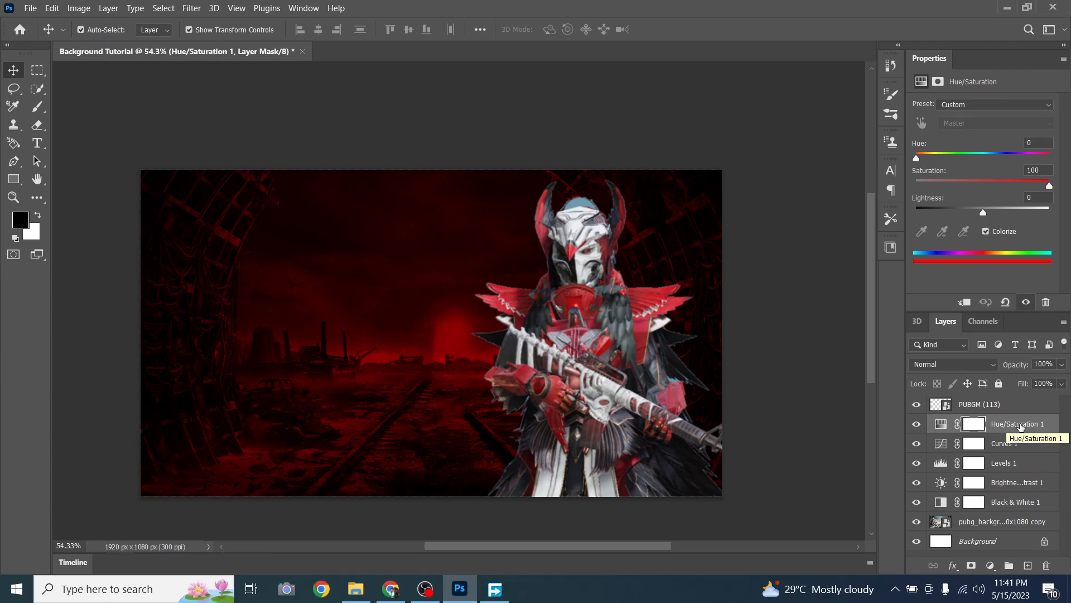
pyautogui.moveTo(1021, 427)
pyautogui.mouseDown()
pyautogui.moveTo(1013, 510)
pyautogui.moveTo(1022, 425)
pyautogui.mouseUp()
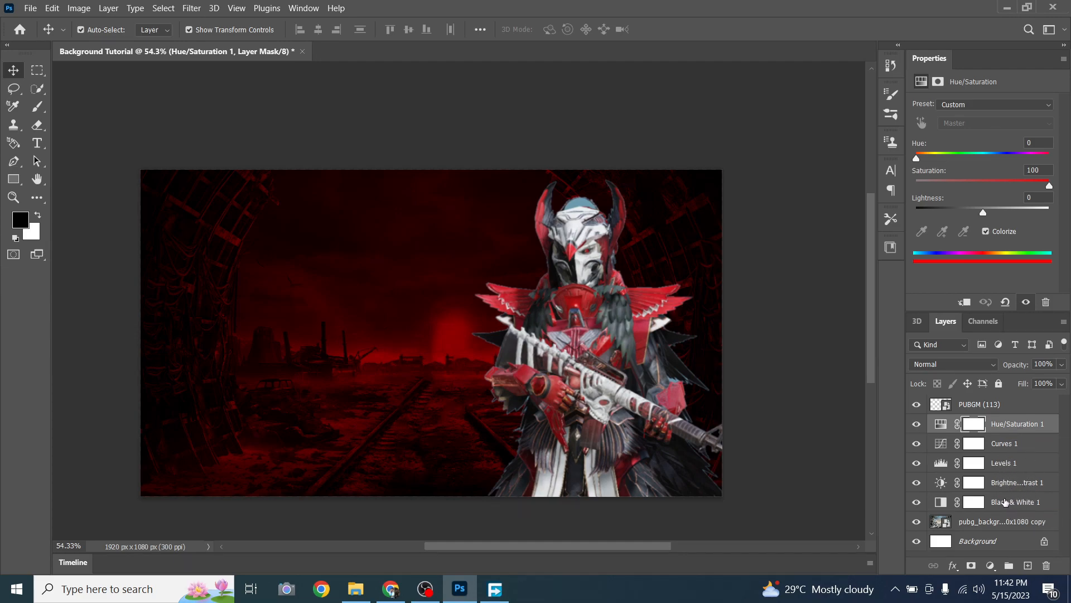
# Review the adjustment layers one by one from Black & White up to Hue/Saturation, plus the wallpaper layer.
pyautogui.click(1005, 502)
pyautogui.click(1013, 485)
pyautogui.click(1014, 466)
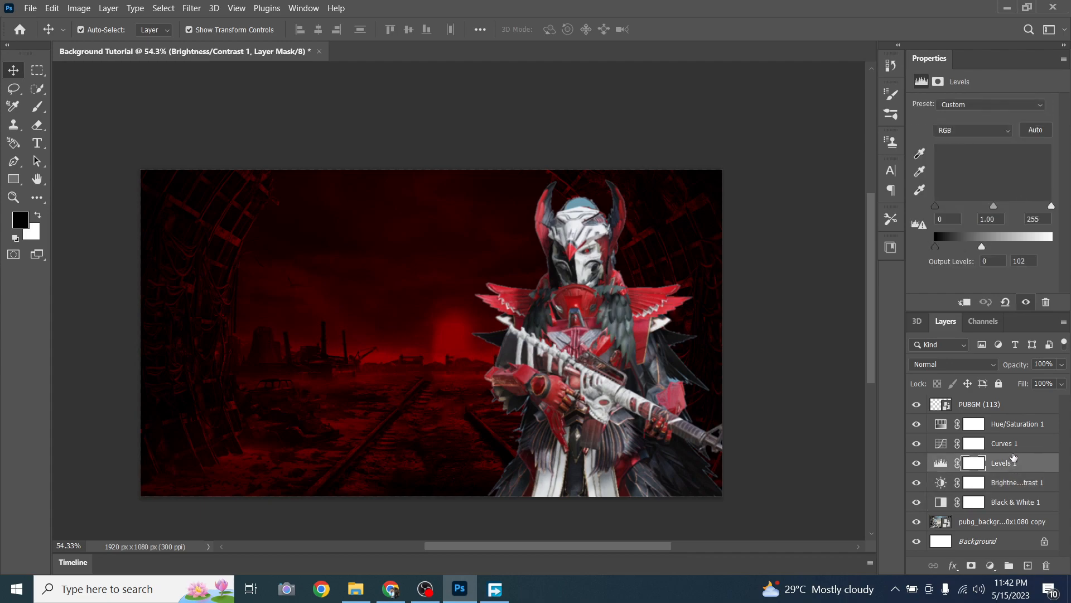
pyautogui.click(1013, 439)
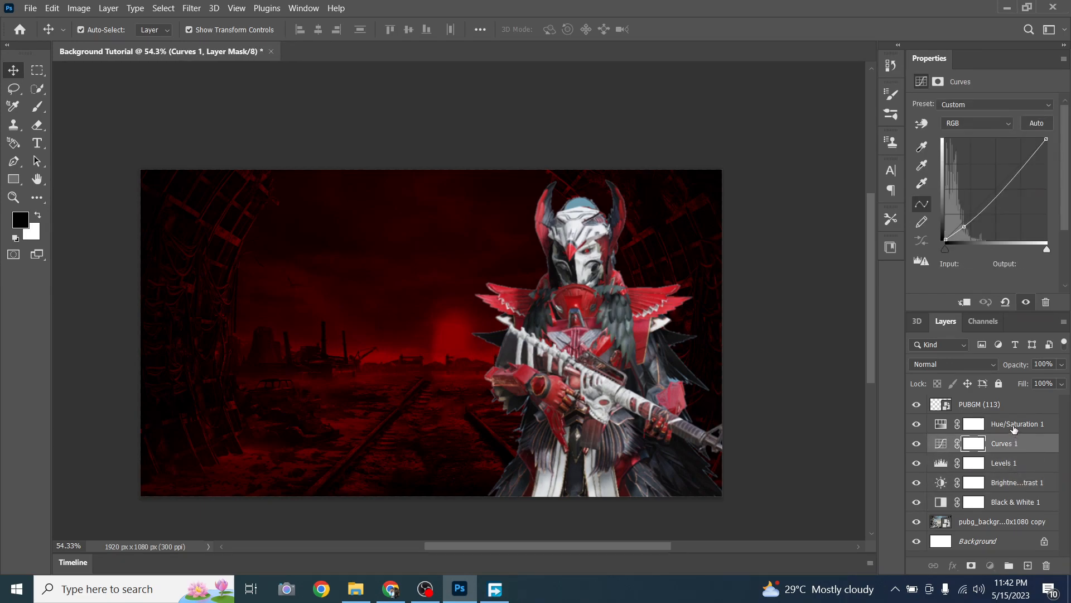
pyautogui.click(1013, 427)
pyautogui.click(998, 520)
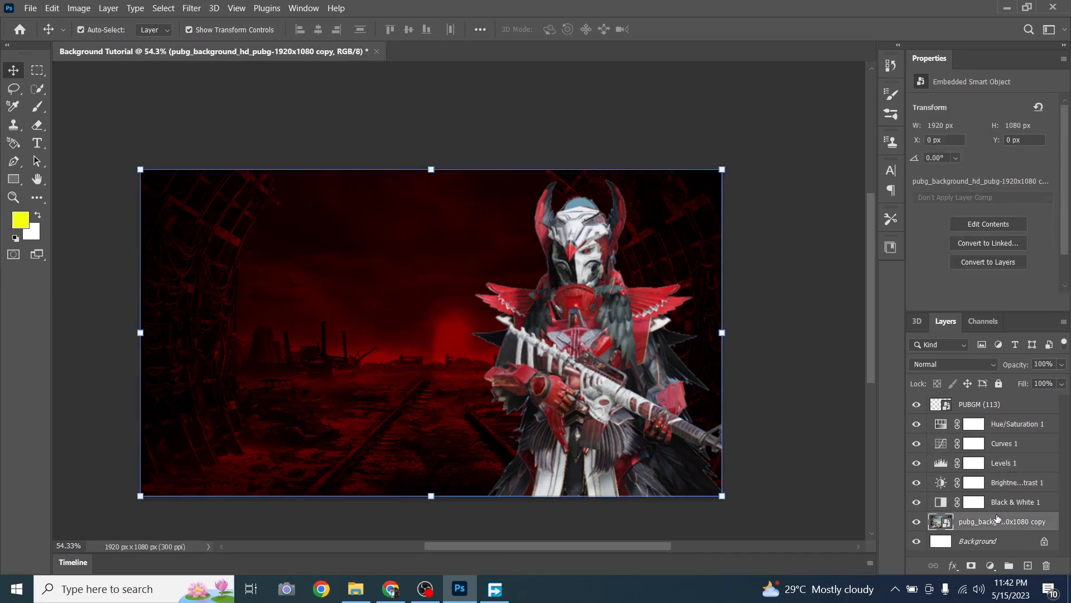
# Compare the composition with the PUBGM (113) layer hidden and shown, and with all the layers hidden and shown.
pyautogui.click(983, 404)
pyautogui.click(918, 405)
pyautogui.click(919, 404)
pyautogui.click(919, 404)
pyautogui.click(919, 404)
pyautogui.click(918, 404)
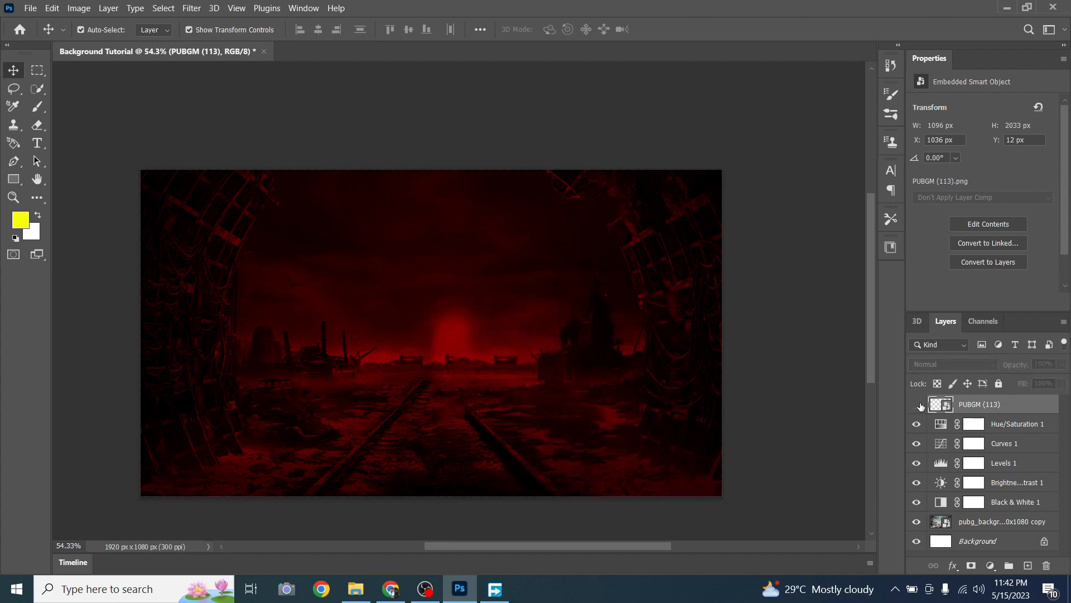
pyautogui.click(918, 405)
pyautogui.moveTo(921, 408); pyautogui.dragTo(917, 445)
pyautogui.moveTo(920, 407); pyautogui.dragTo(919, 559)
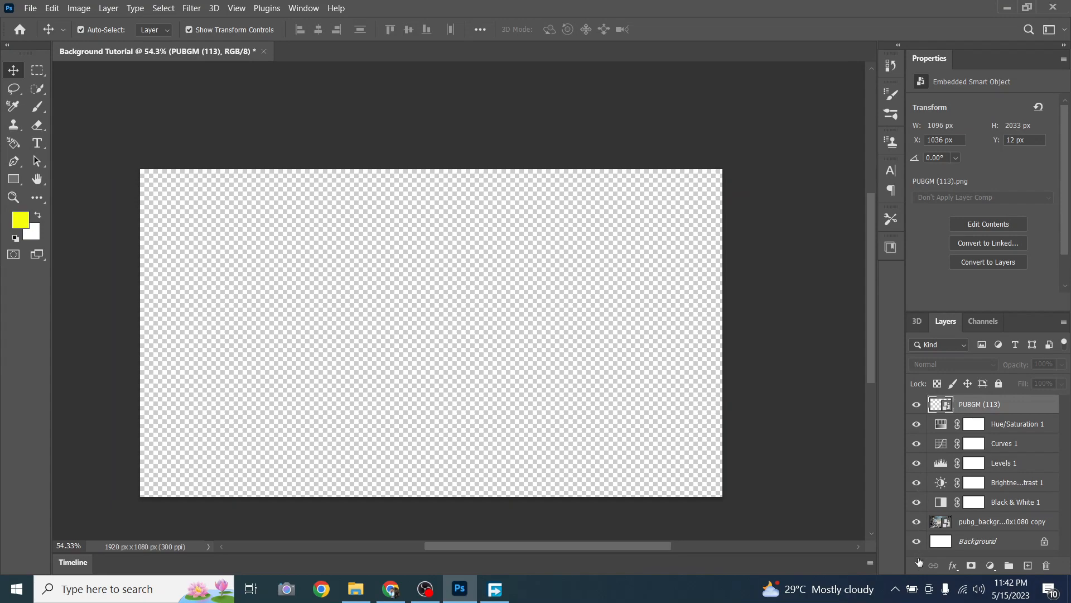
# Hide the PUBGM (113) layer and apply a Gaussian Blur with a 4.0 pixel radius to the wallpaper copy.
pyautogui.click(916, 404)
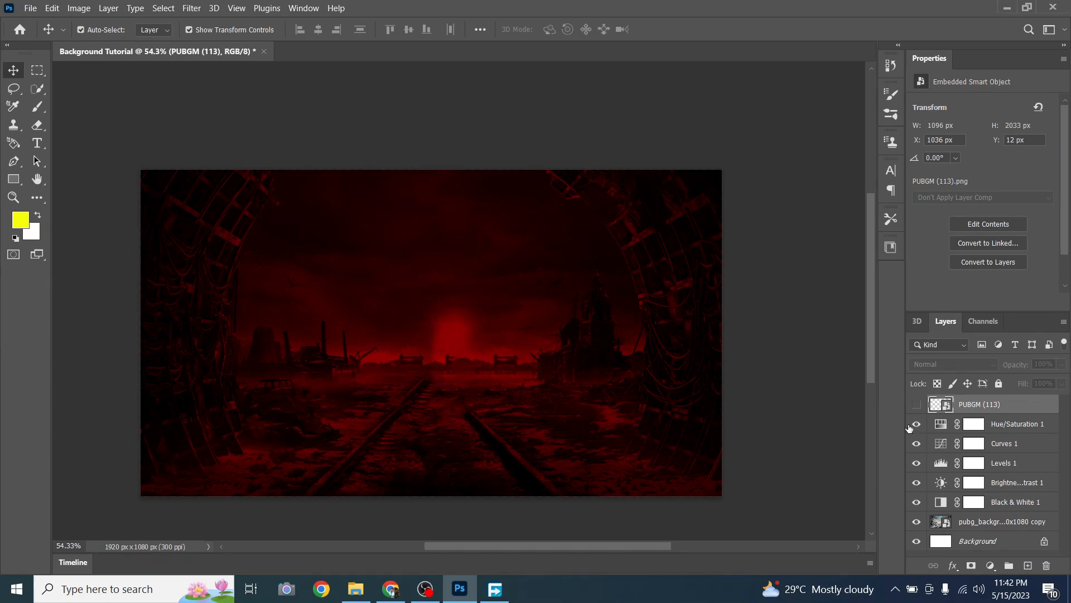
pyautogui.click(982, 527)
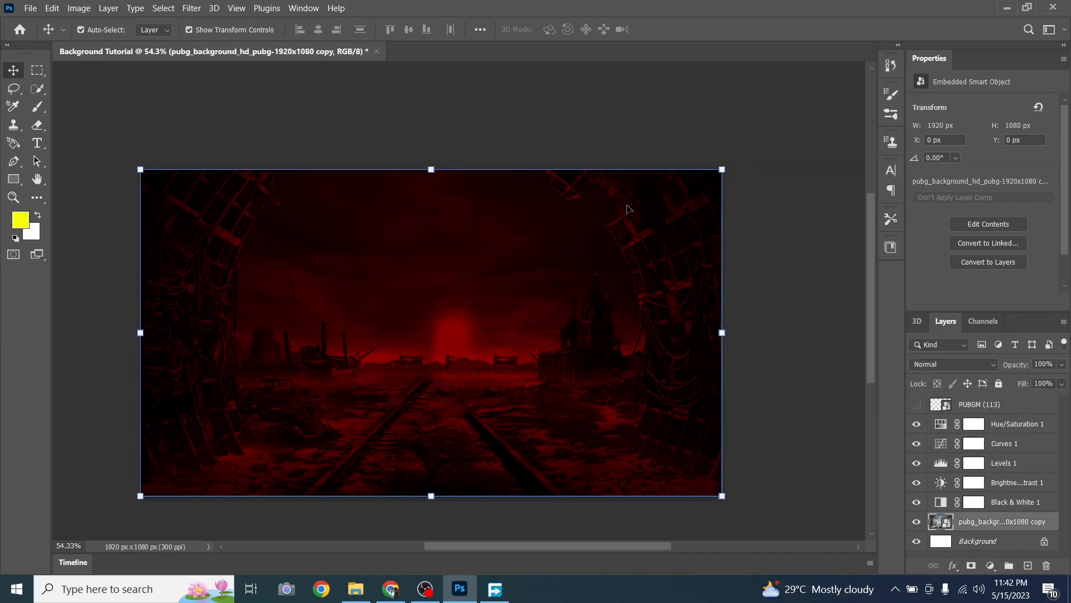
pyautogui.click(192, 7)
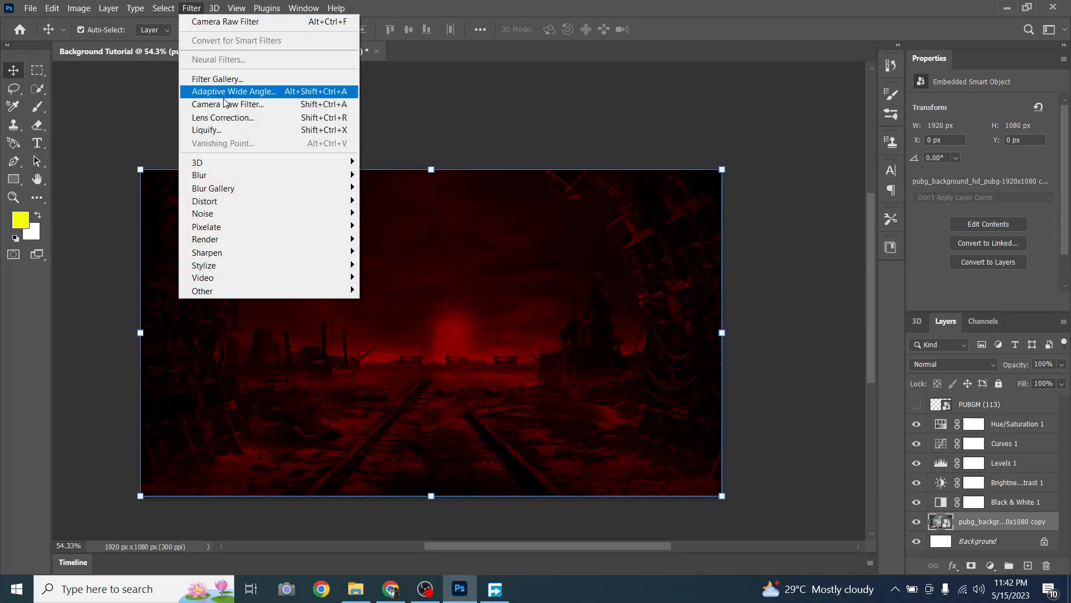
pyautogui.moveTo(227, 176)
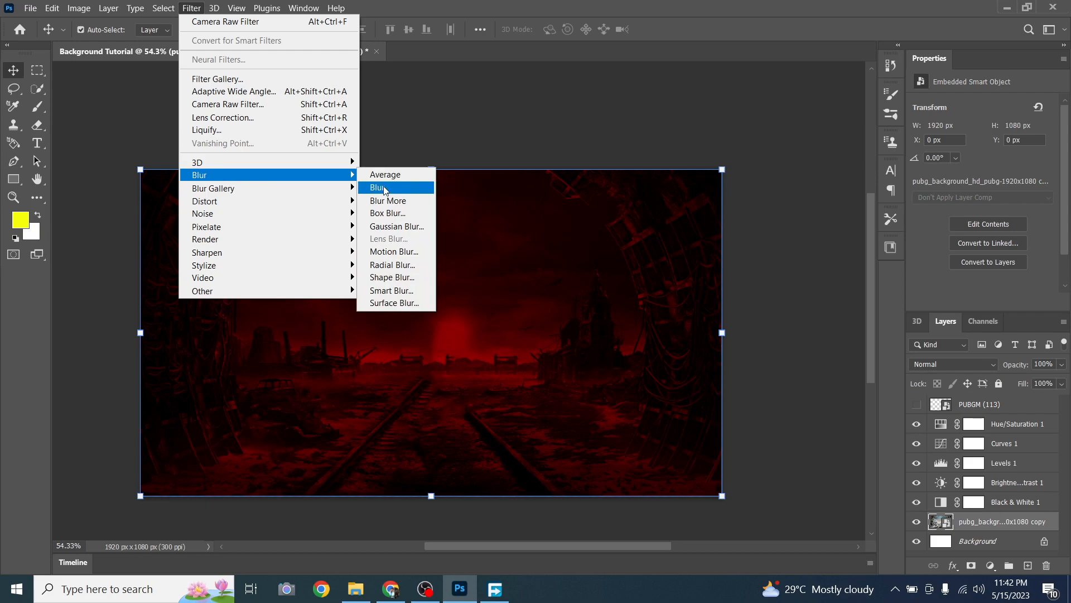
pyautogui.click(413, 229)
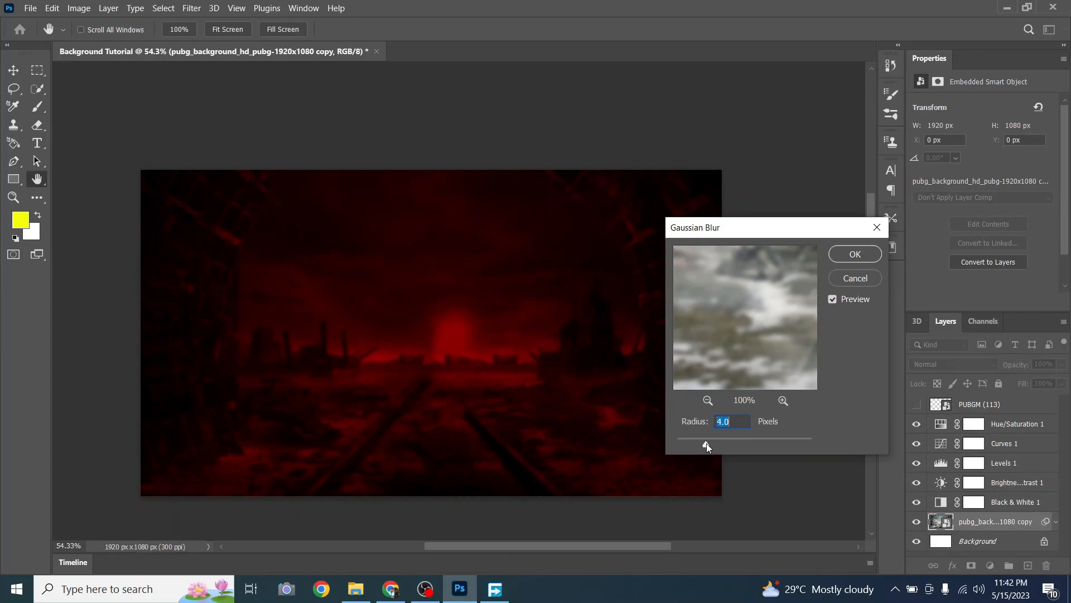
pyautogui.click(853, 254)
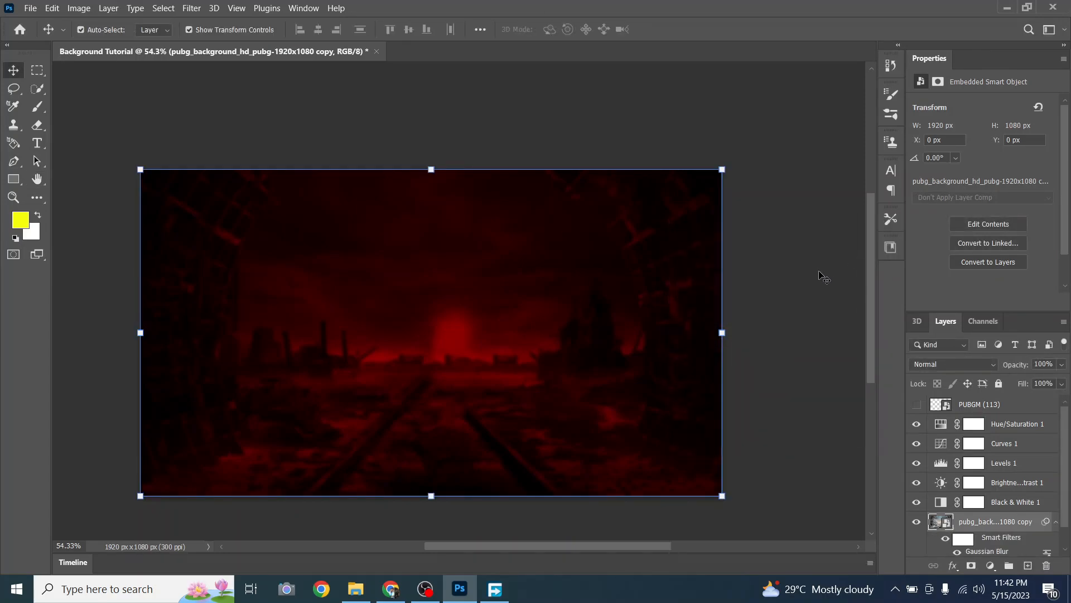
# Apply a Motion Blur with angle 0 and a distance of 9 pixels to the wallpaper copy.
pyautogui.click(193, 10)
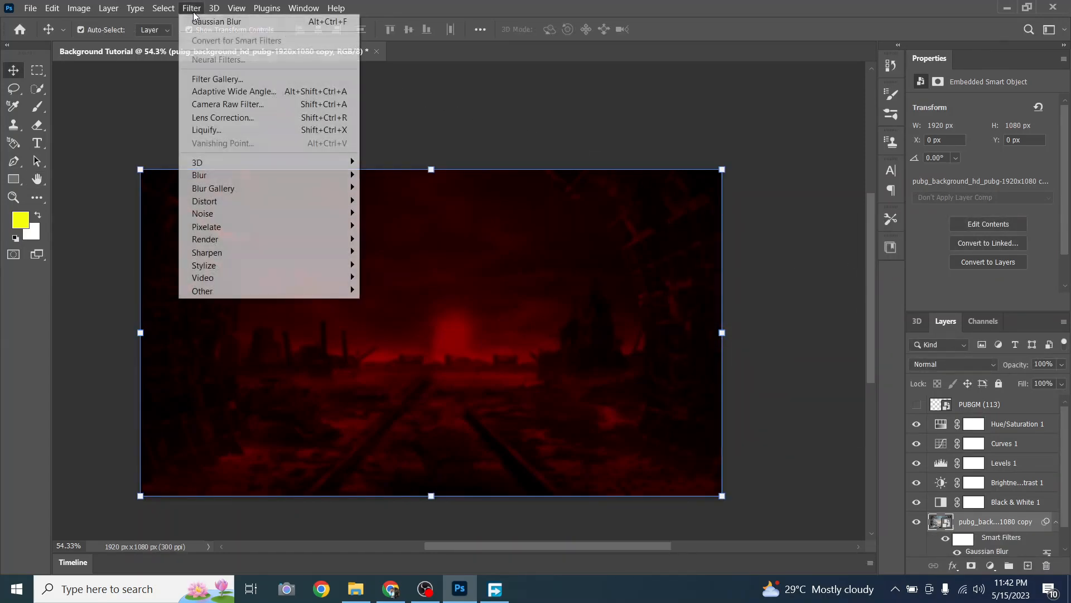
pyautogui.moveTo(250, 173)
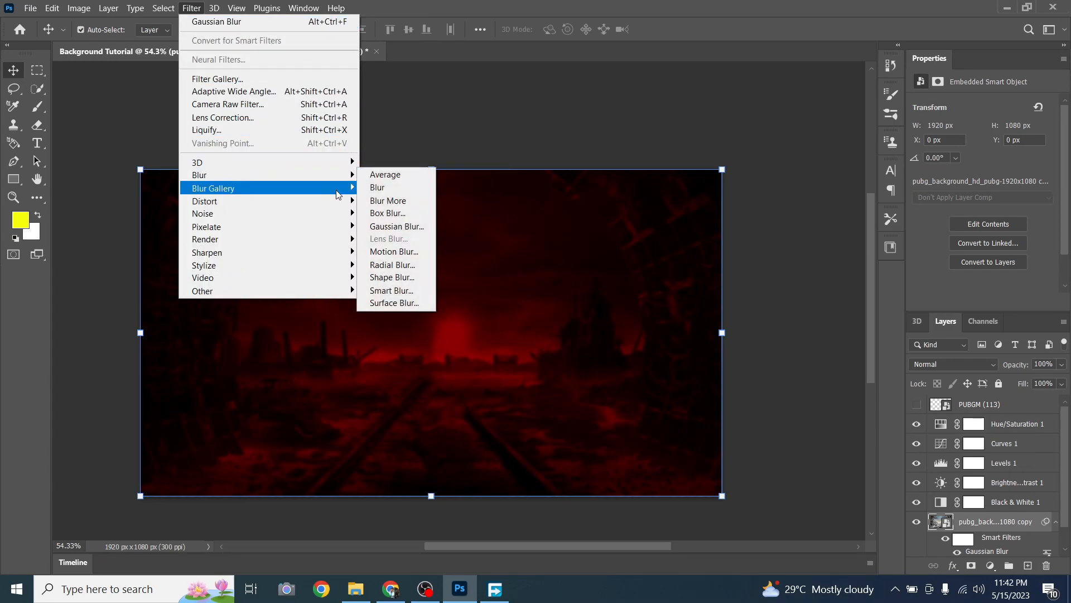
pyautogui.click(385, 251)
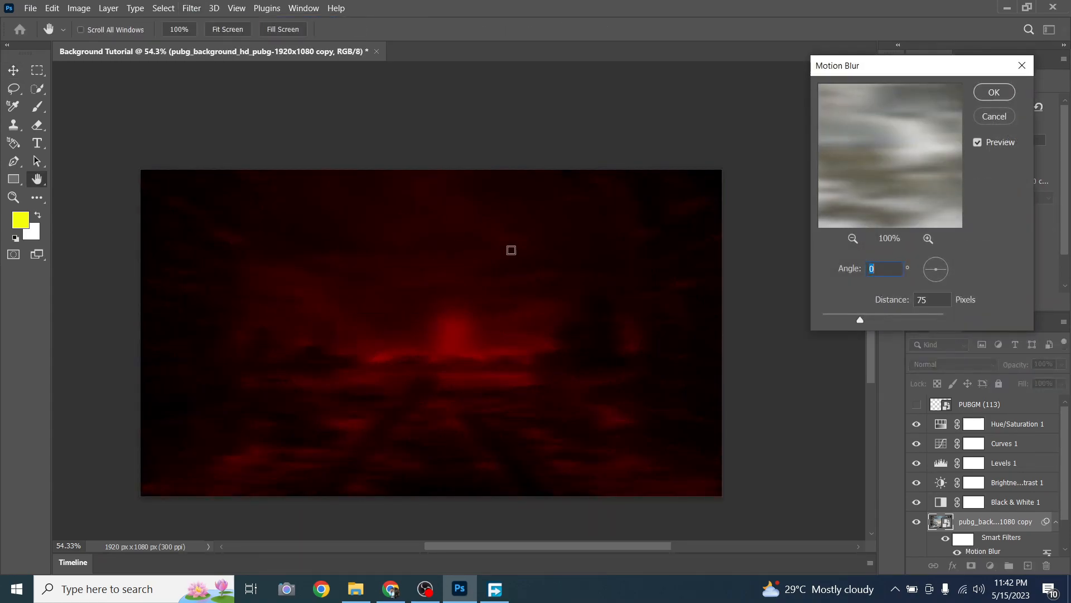
pyautogui.moveTo(845, 313); pyautogui.dragTo(829, 317)
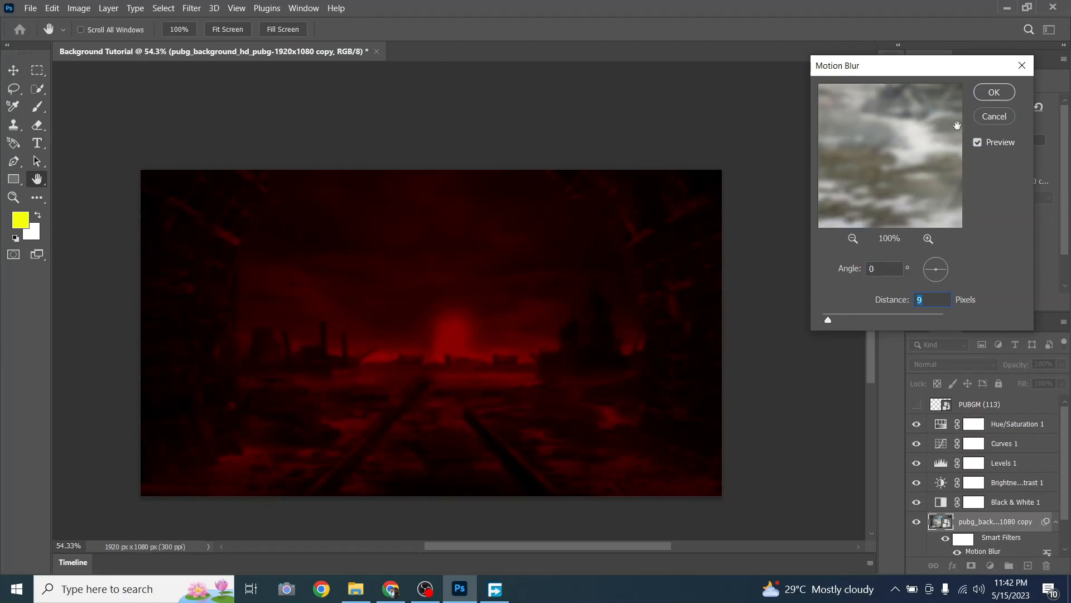
pyautogui.click(994, 92)
pyautogui.click(843, 246)
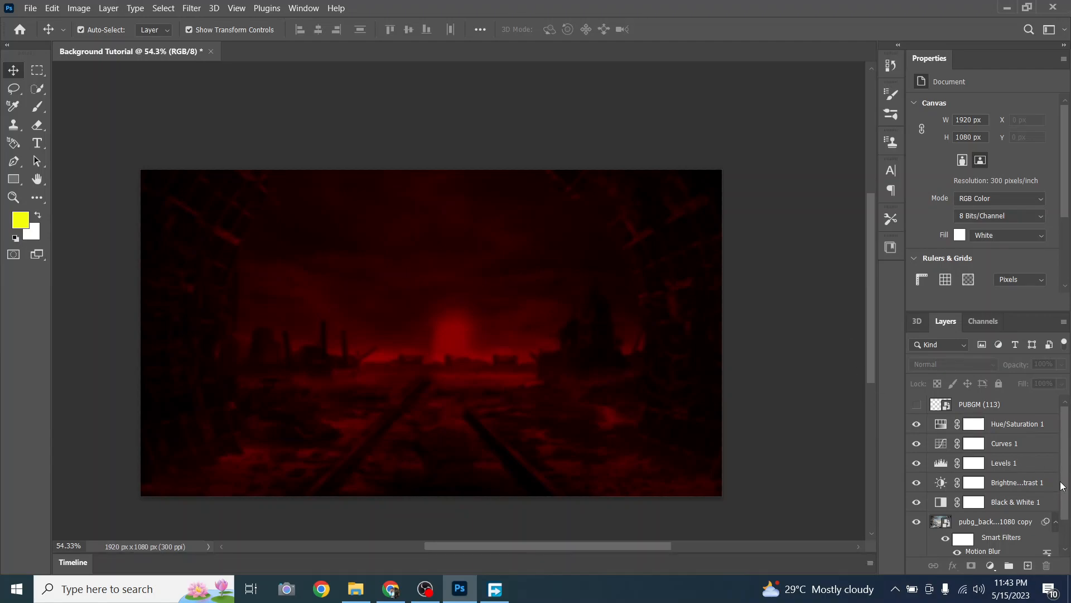
# Darken the background by moving the Curves 1 shadow point to input 53, output 27.
pyautogui.scroll(-2, 1061, 485)
pyautogui.click(988, 487)
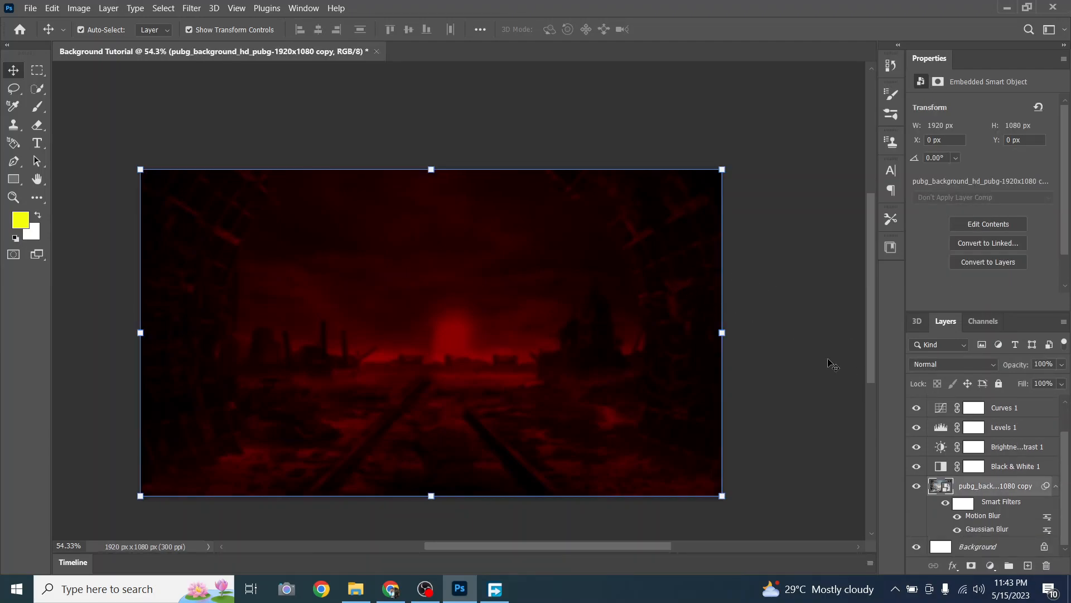
pyautogui.click(1016, 429)
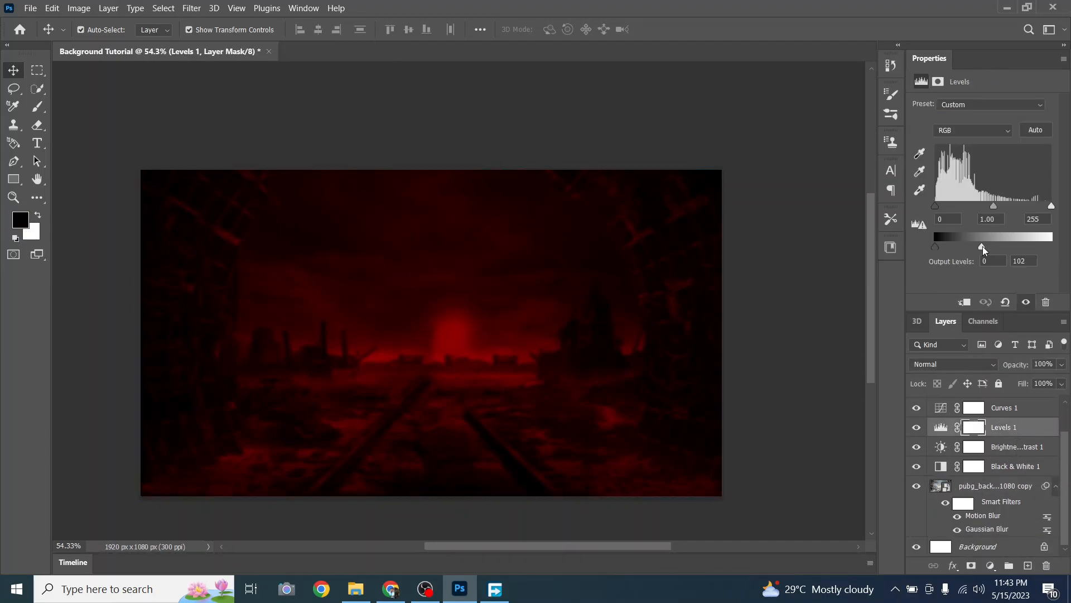
pyautogui.click(992, 408)
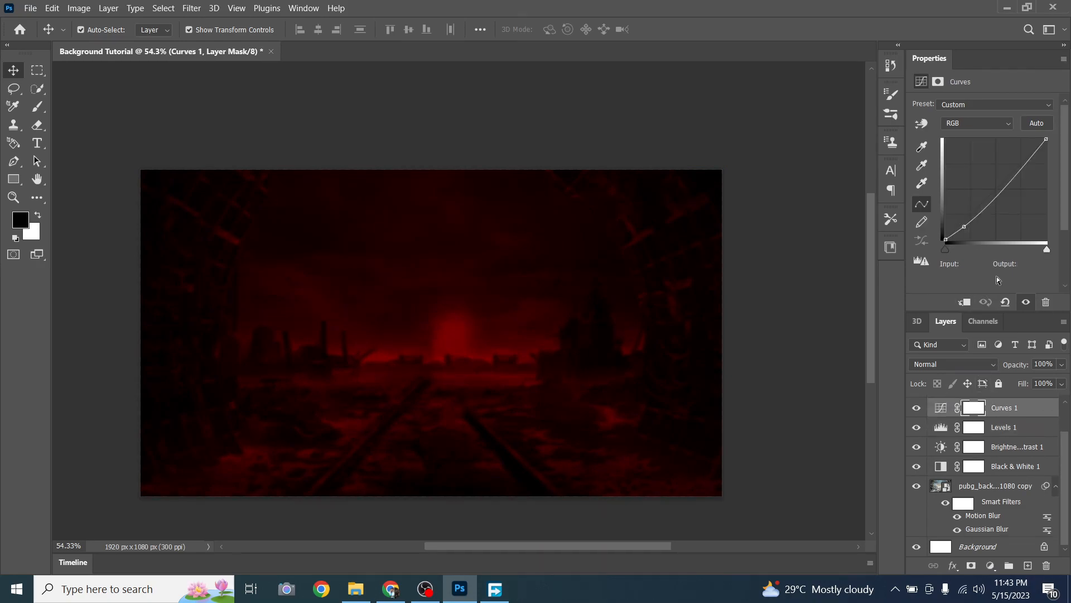
pyautogui.click(966, 229)
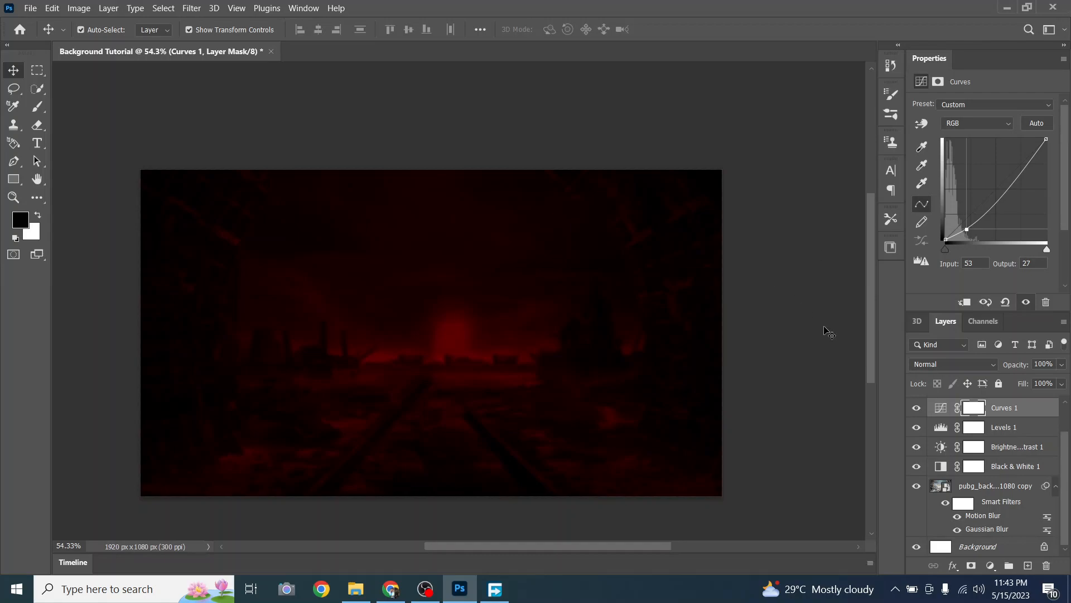
# Show the PUBGM (113) layer again and select the character, leaving its size and position as they are.
pyautogui.scroll(1, 952, 422)
pyautogui.click(919, 404)
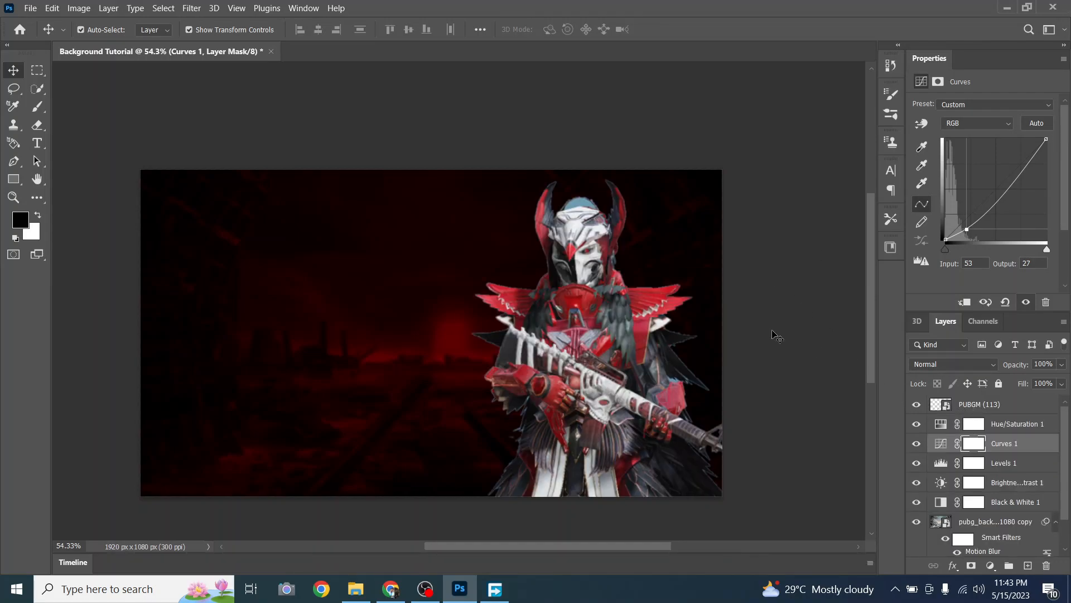
pyautogui.moveTo(548, 340); pyautogui.dragTo(558, 359)
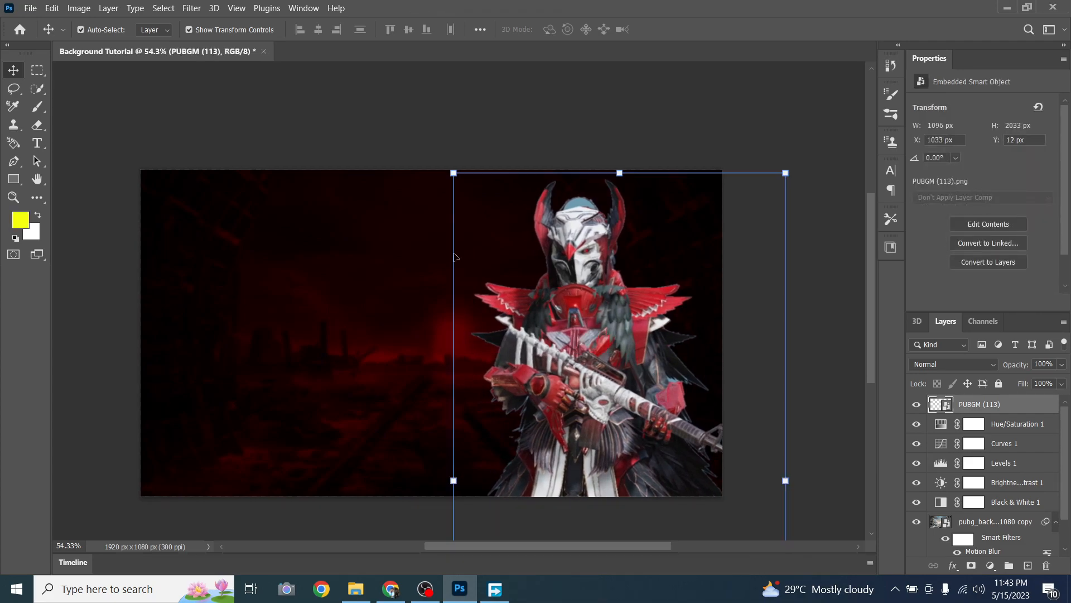
pyautogui.hotkey('ctrl', 't')
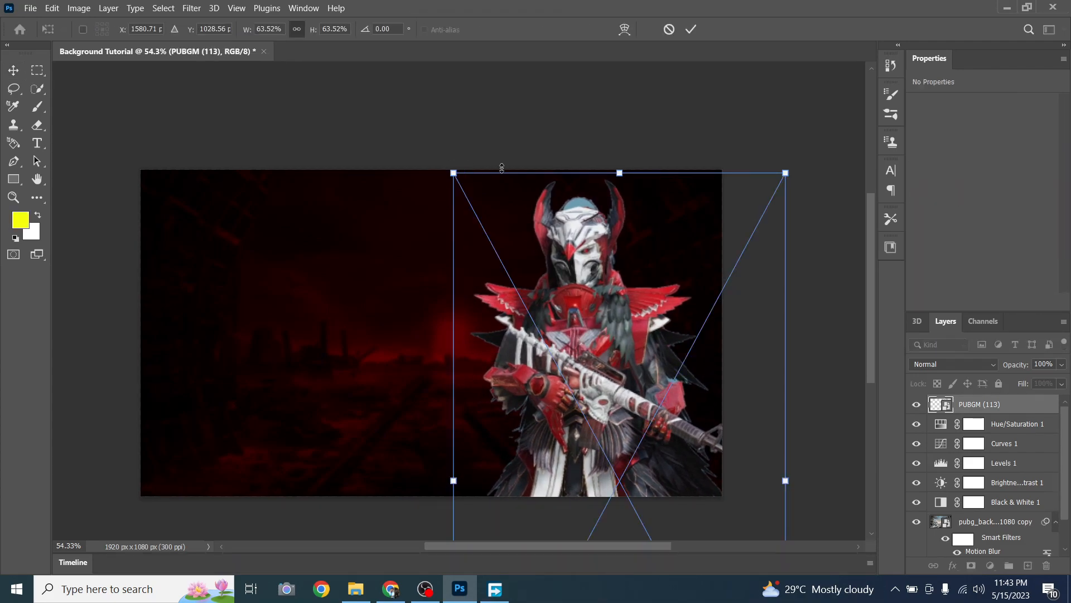
pyautogui.click(689, 29)
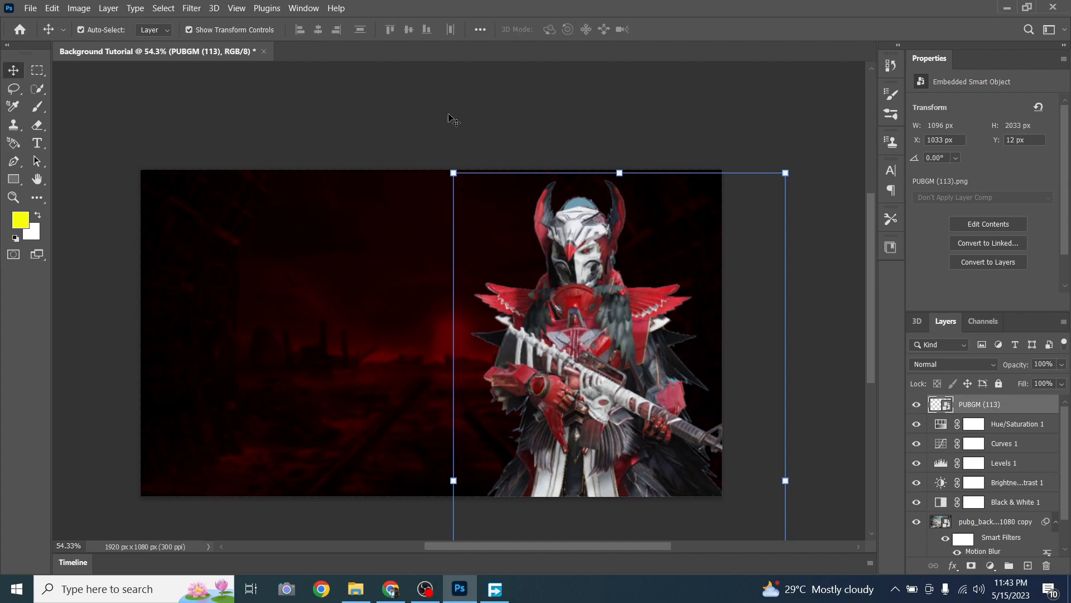
# Open the recent project Youtub Arduzai.psd and hide all its layers except the PUBG wallpaper at the base of the stack.
pyautogui.click(19, 29)
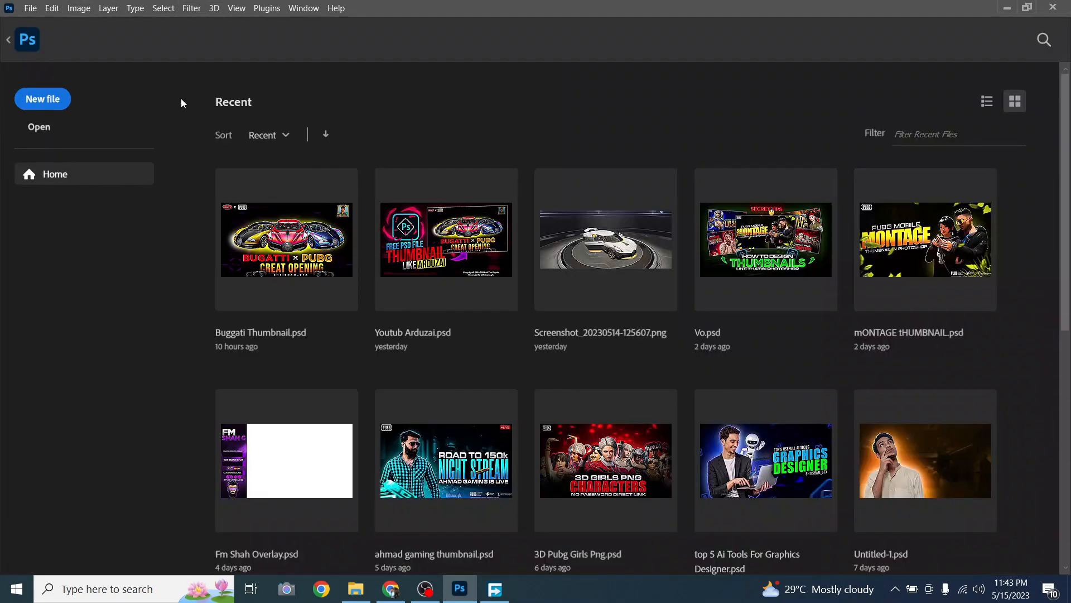
pyautogui.click(463, 251)
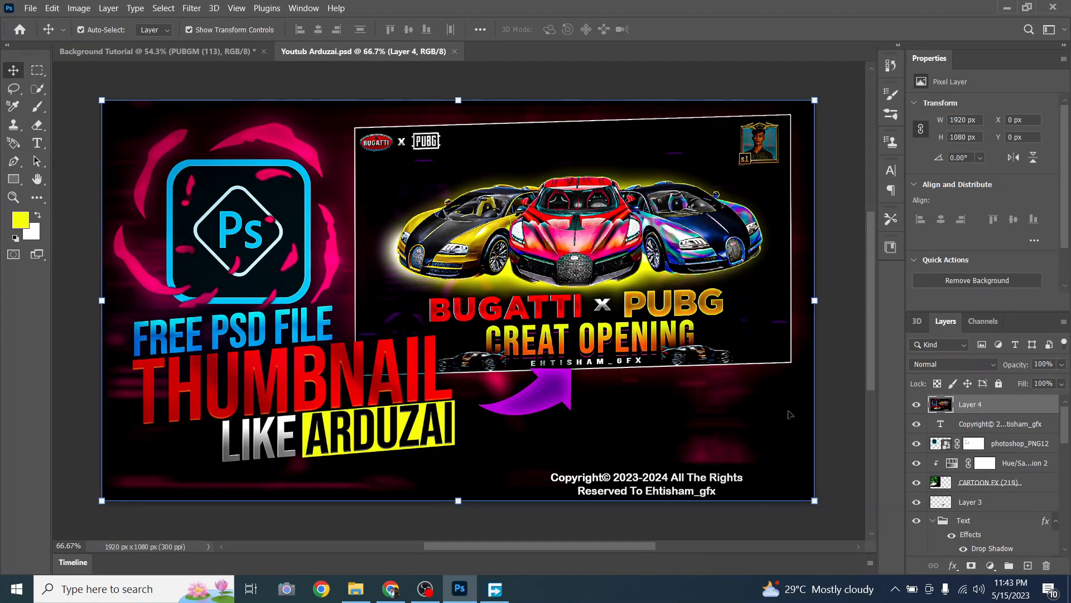
pyautogui.moveTo(916, 404); pyautogui.dragTo(916, 441)
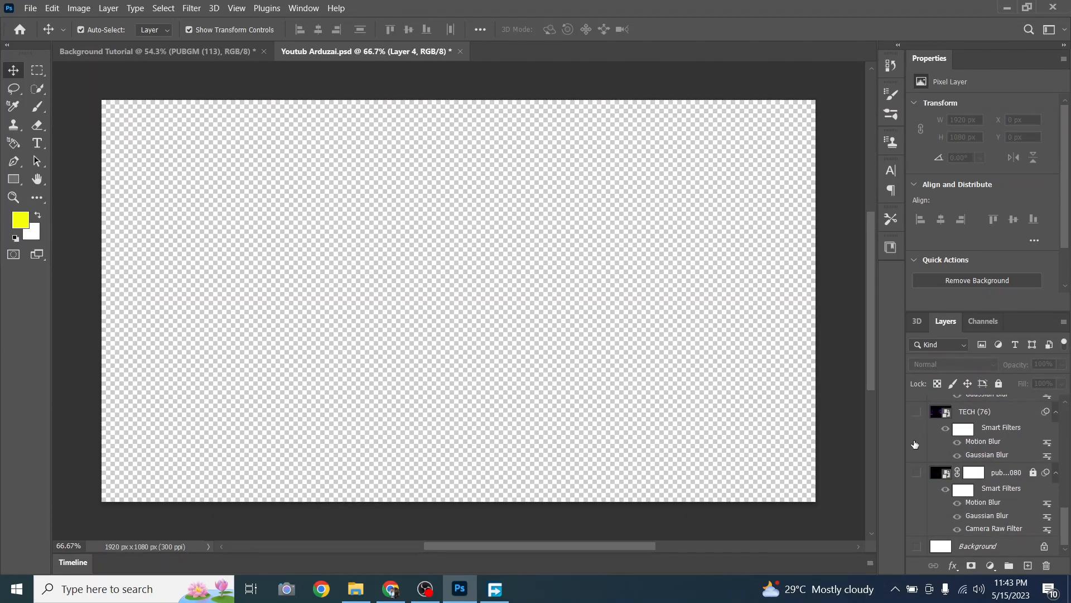
pyautogui.click(916, 472)
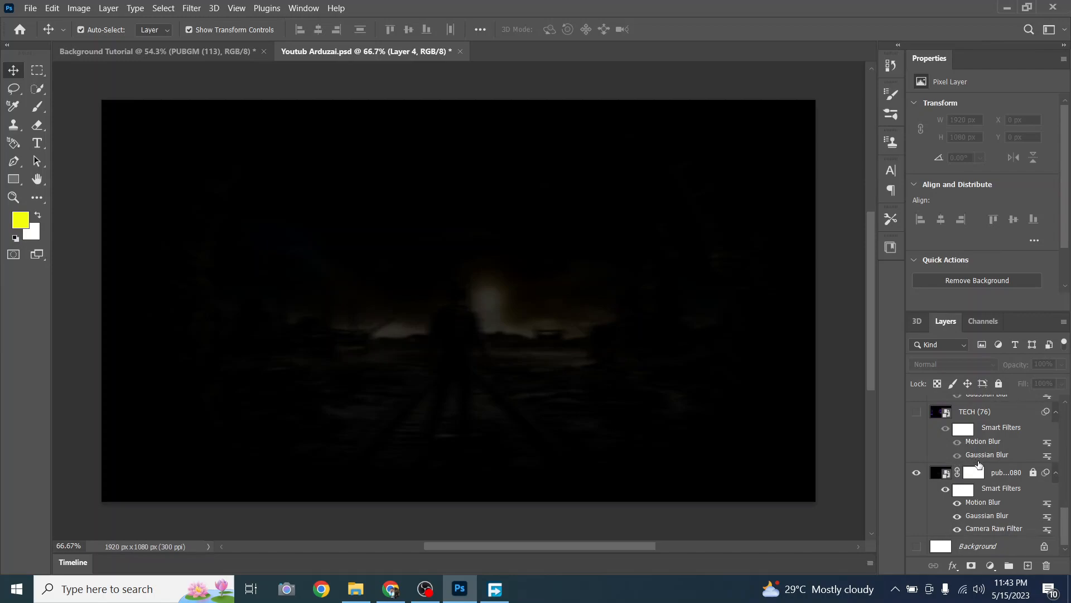
# Preview the TECH (76), CARTOON FX (286) and PARTICLE (49) overlays in turn over the base wallpaper, hiding each one again.
pyautogui.scroll(2, 980, 459)
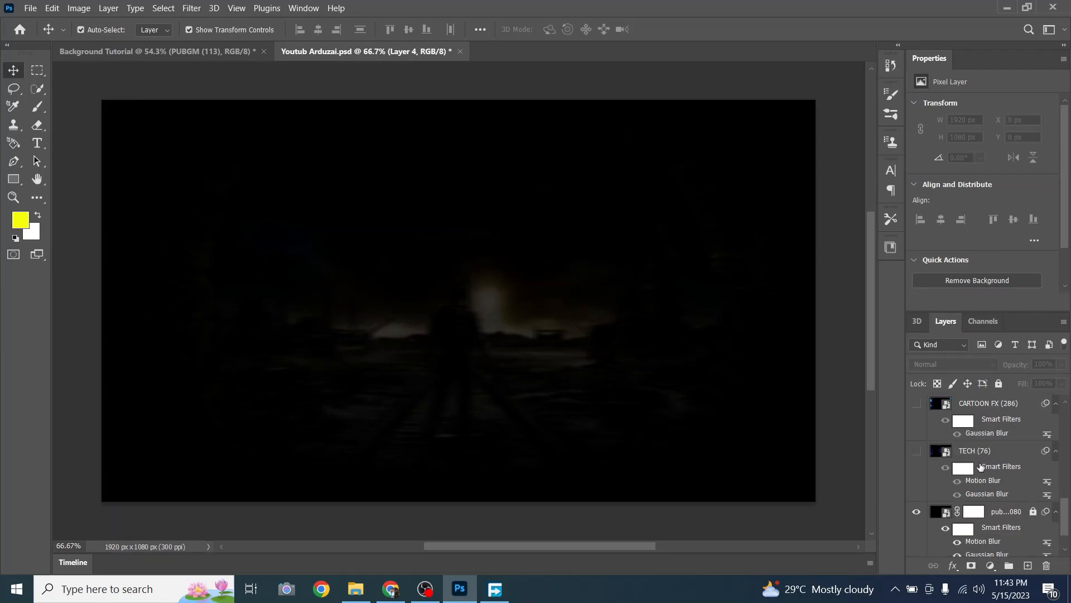
pyautogui.click(917, 451)
pyautogui.scroll(2, 925, 434)
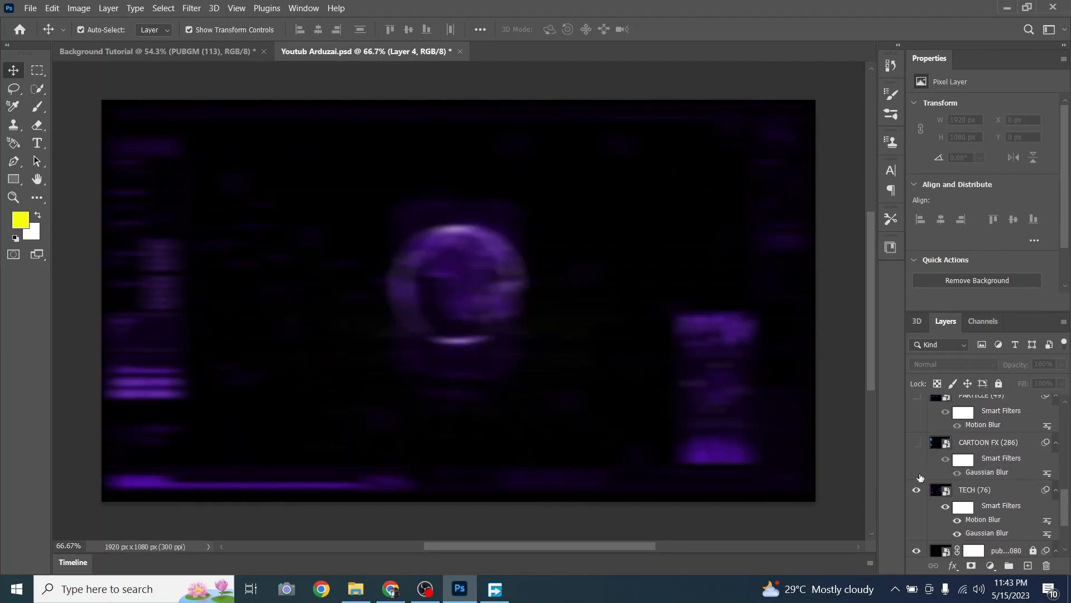
pyautogui.click(916, 441)
pyautogui.click(917, 490)
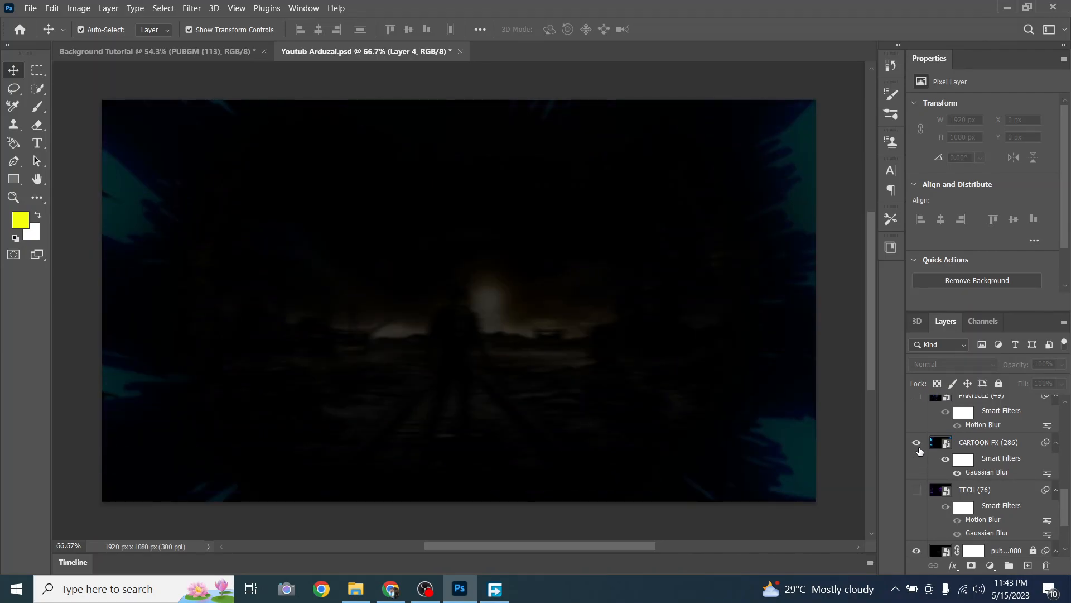
pyautogui.click(918, 443)
pyautogui.click(918, 398)
pyautogui.scroll(1, 924, 413)
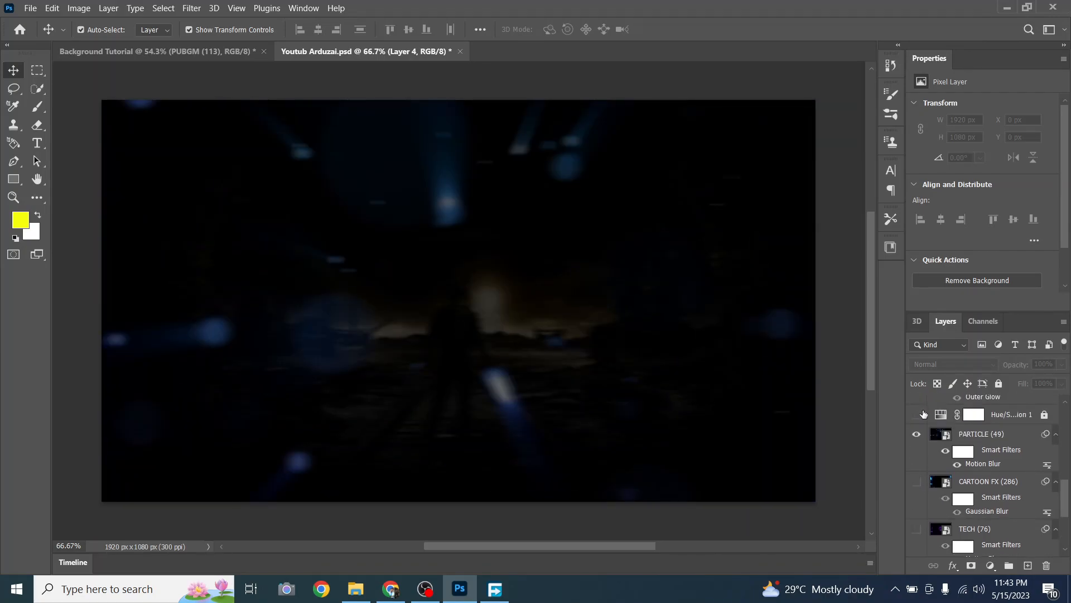
pyautogui.click(916, 434)
# Show the Hue/Saturation 1 adjustment over the base wallpaper and review the wallpaper's smart filters.
pyautogui.click(918, 414)
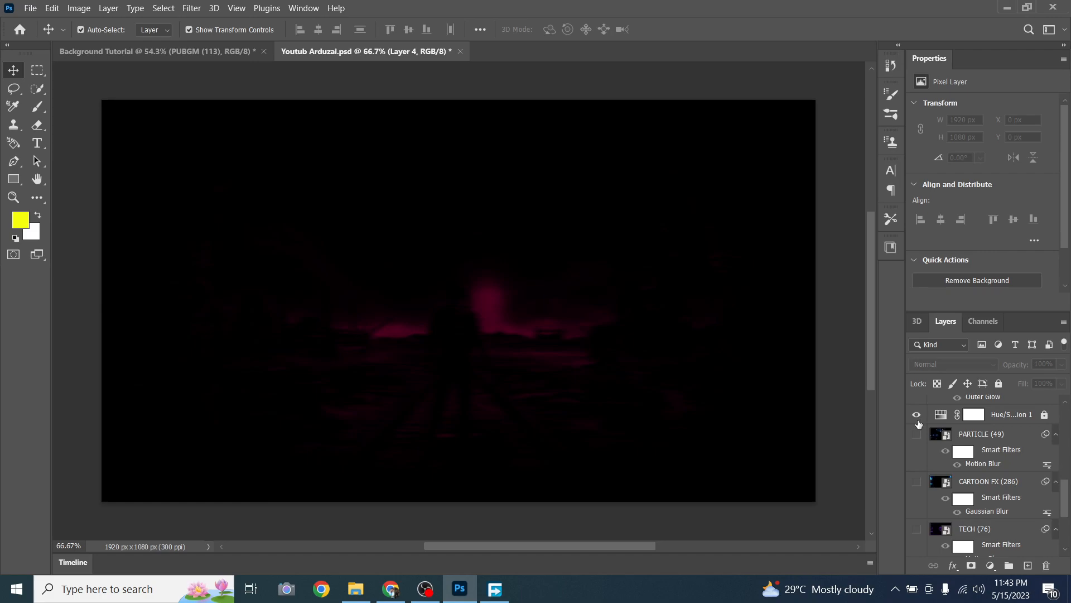
pyautogui.scroll(1, 919, 427)
pyautogui.scroll(-1, 983, 435)
pyautogui.scroll(-1, 652, 362)
pyautogui.scroll(-3, 943, 449)
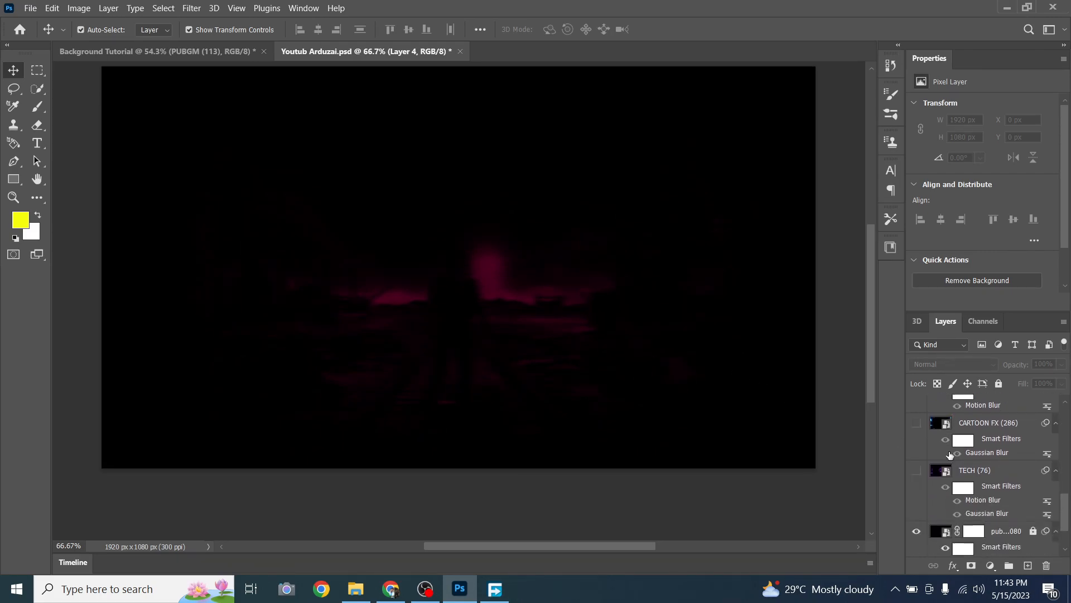
pyautogui.scroll(-1, 958, 473)
pyautogui.scroll(3, 701, 370)
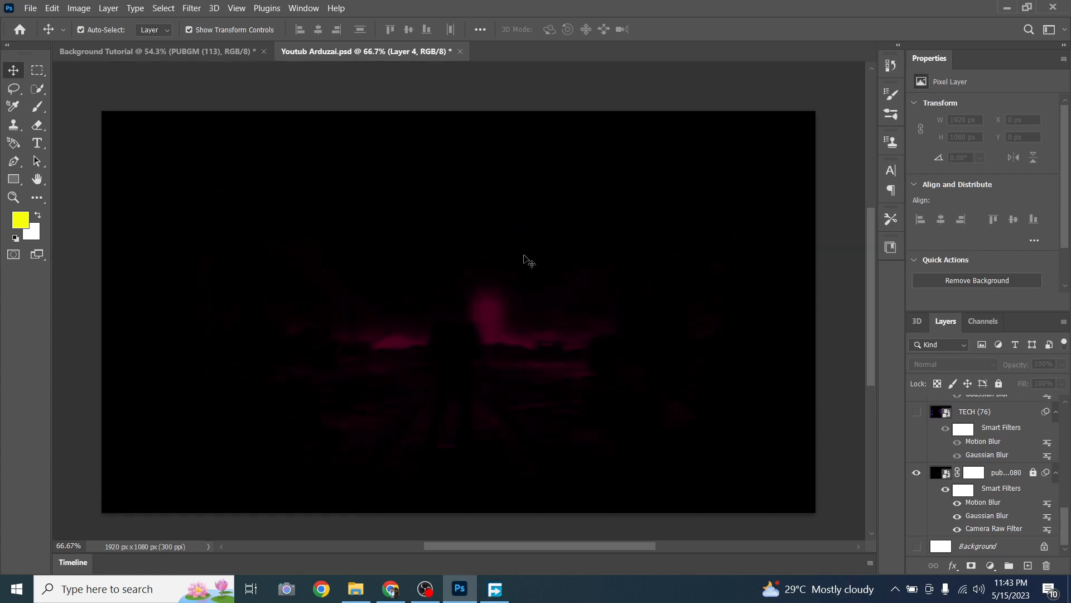
# Try to open the recent project top 5 Ai Tools For Graphics Designer.psd.
pyautogui.click(21, 29)
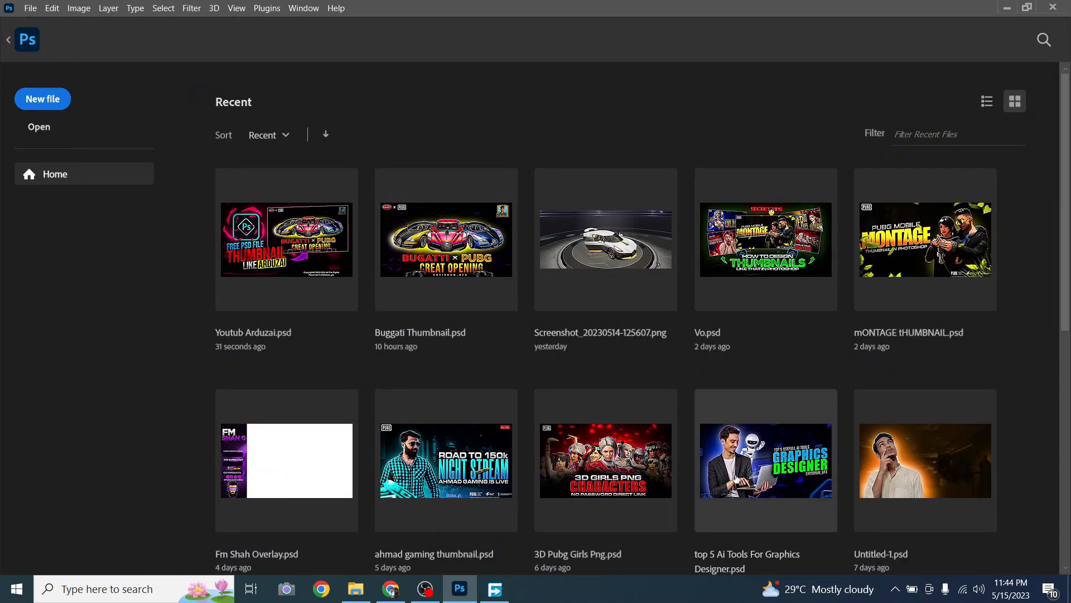
pyautogui.click(737, 478)
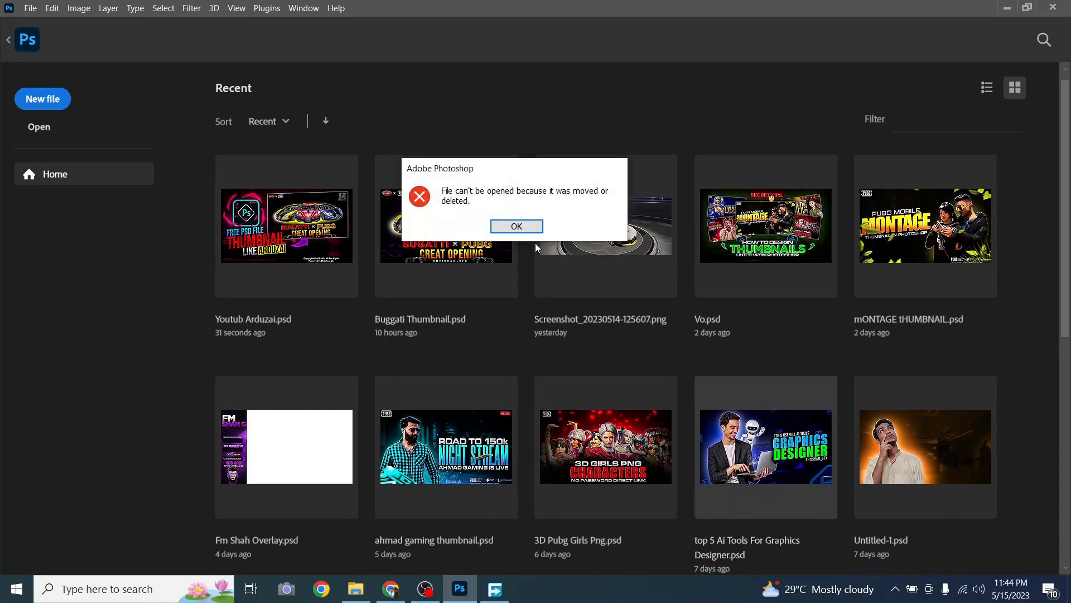
pyautogui.click(516, 226)
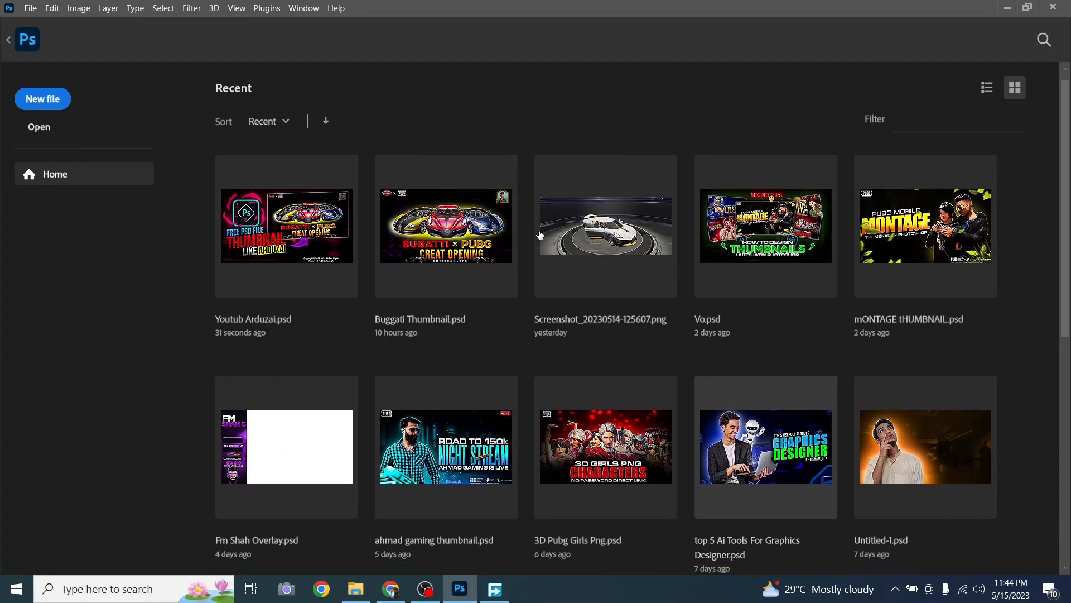
# Open the recent project Vo.psd and hide Layer 2 and the Elements, tEXT and Thumbnail groups.
pyautogui.click(810, 241)
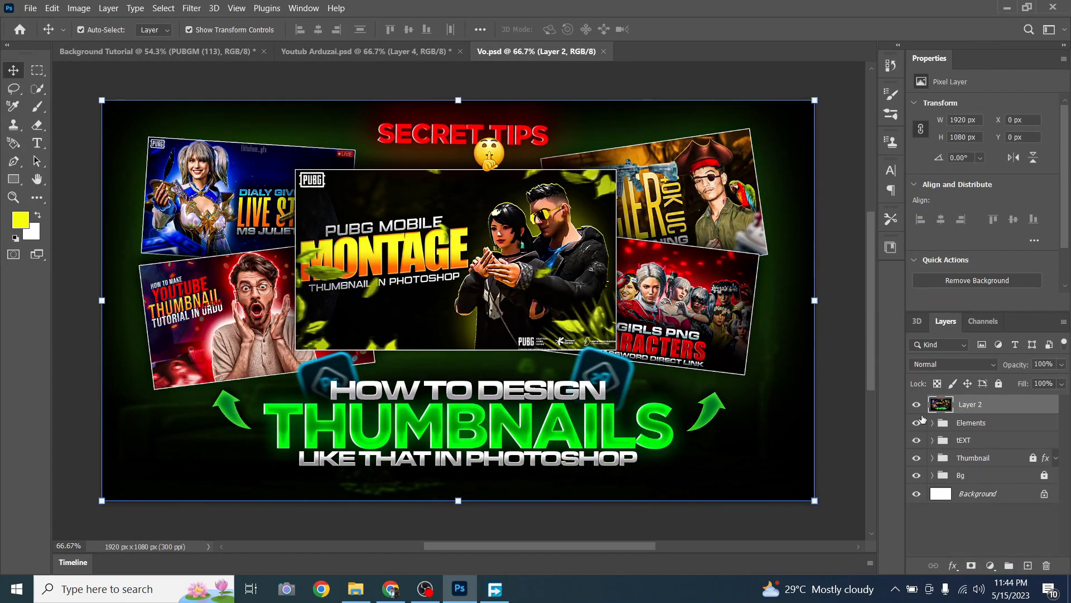
pyautogui.click(917, 405)
pyautogui.moveTo(917, 428); pyautogui.dragTo(919, 459)
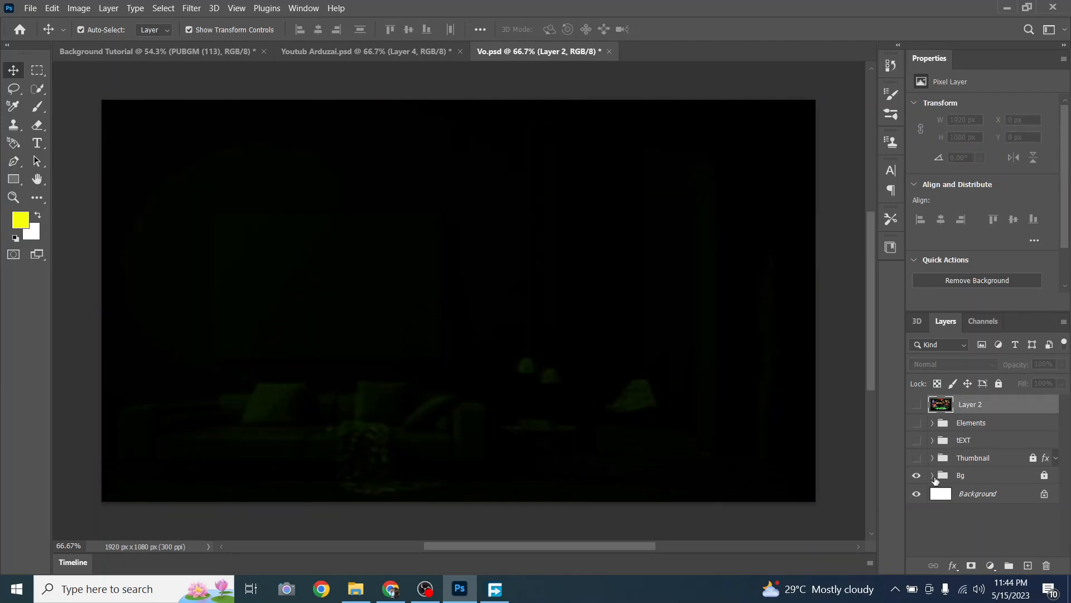
# Expand the Bg group and hide its Hue/Saturation, Levels and Brightness/Contrast adjustment layers.
pyautogui.click(932, 475)
pyautogui.scroll(-1, 939, 478)
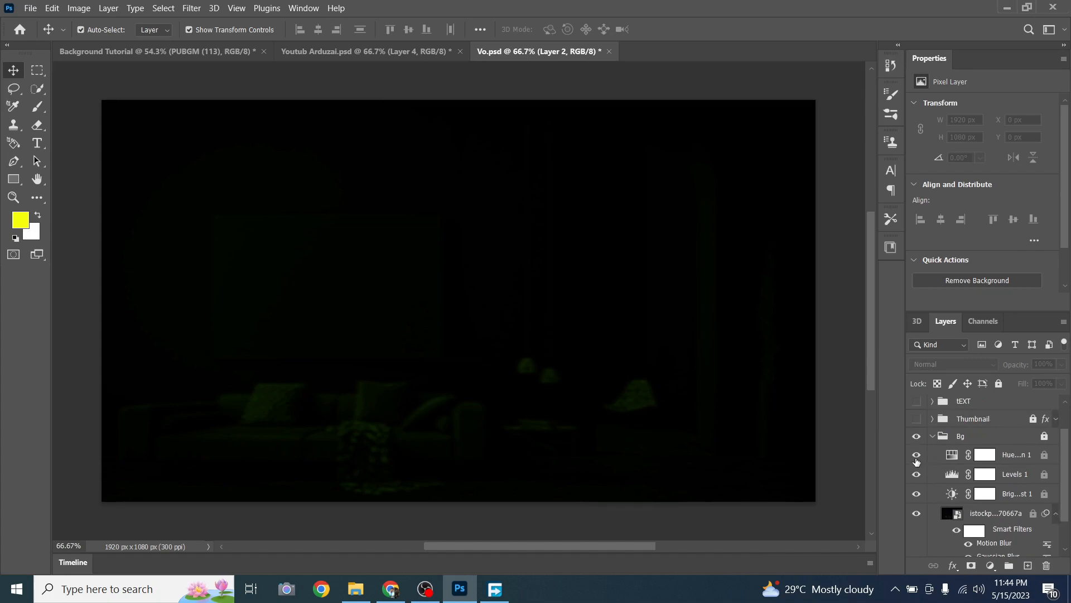
pyautogui.scroll(-1, 916, 461)
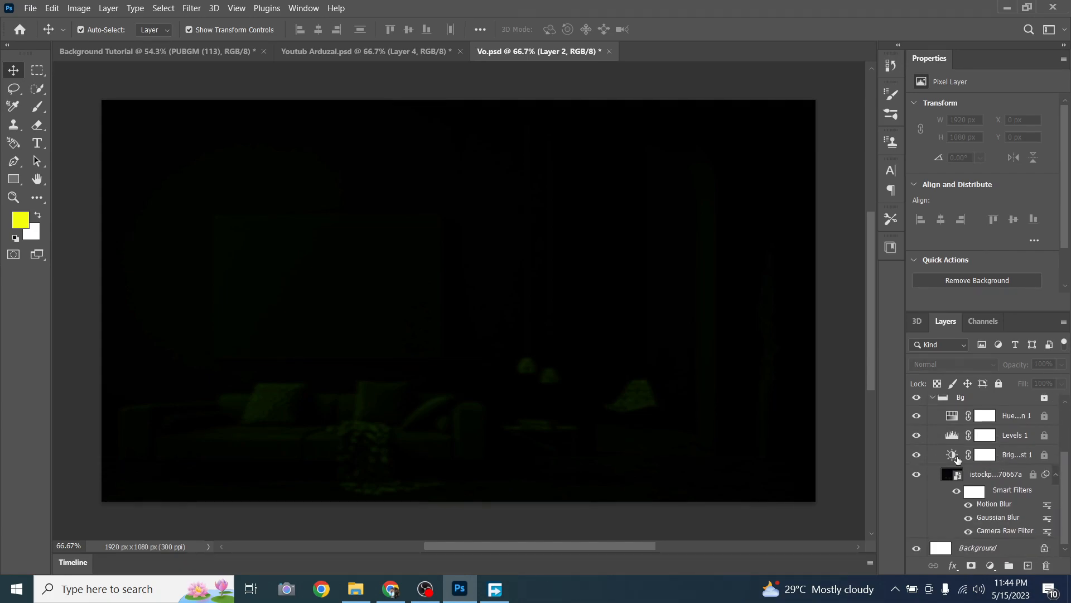
pyautogui.moveTo(918, 455); pyautogui.dragTo(918, 426)
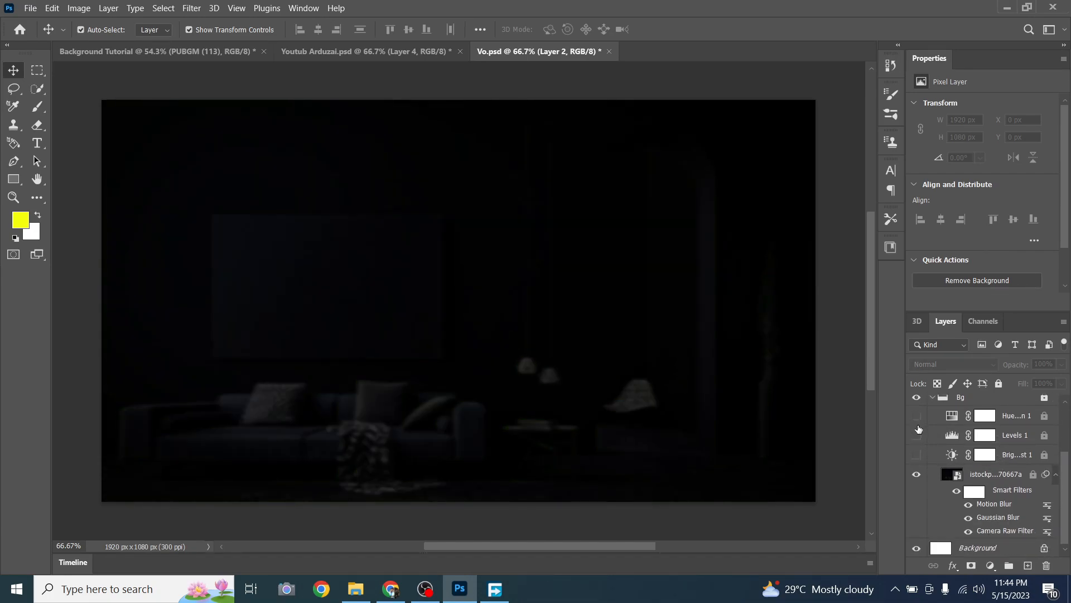
# Compare the istockphoto layer hidden and shown, and check its Camera Raw Filter and Gaussian Blur smart filters.
pyautogui.click(916, 473)
pyautogui.click(917, 474)
pyautogui.click(968, 530)
pyautogui.click(968, 530)
pyautogui.click(968, 518)
pyautogui.click(967, 518)
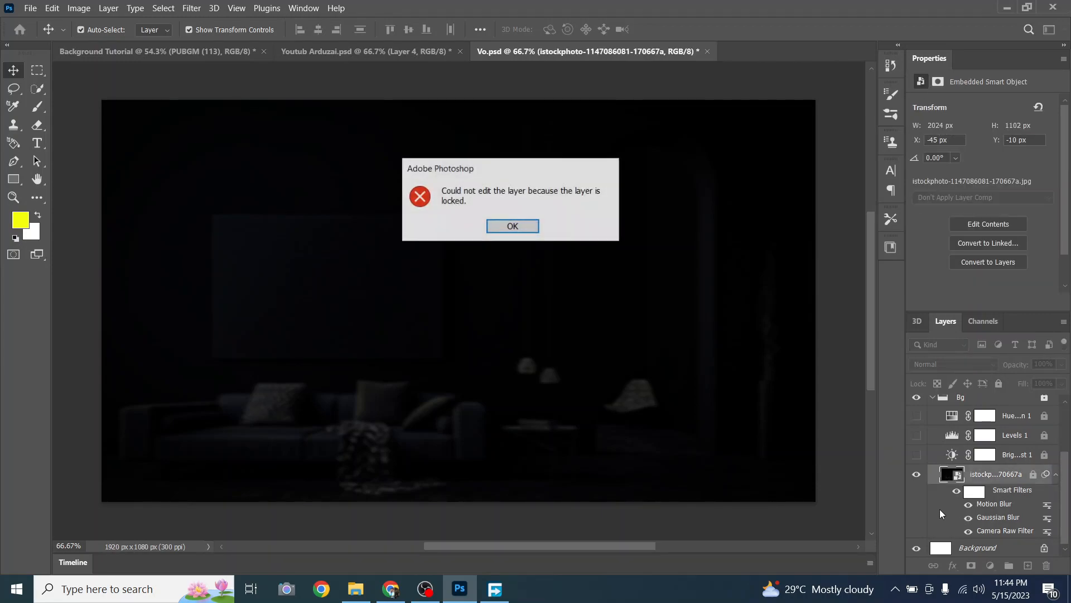
pyautogui.click(510, 227)
# Close Vo.psd and Youtub Arduzai.psd without saving the changes.
pyautogui.click(705, 52)
pyautogui.click(549, 222)
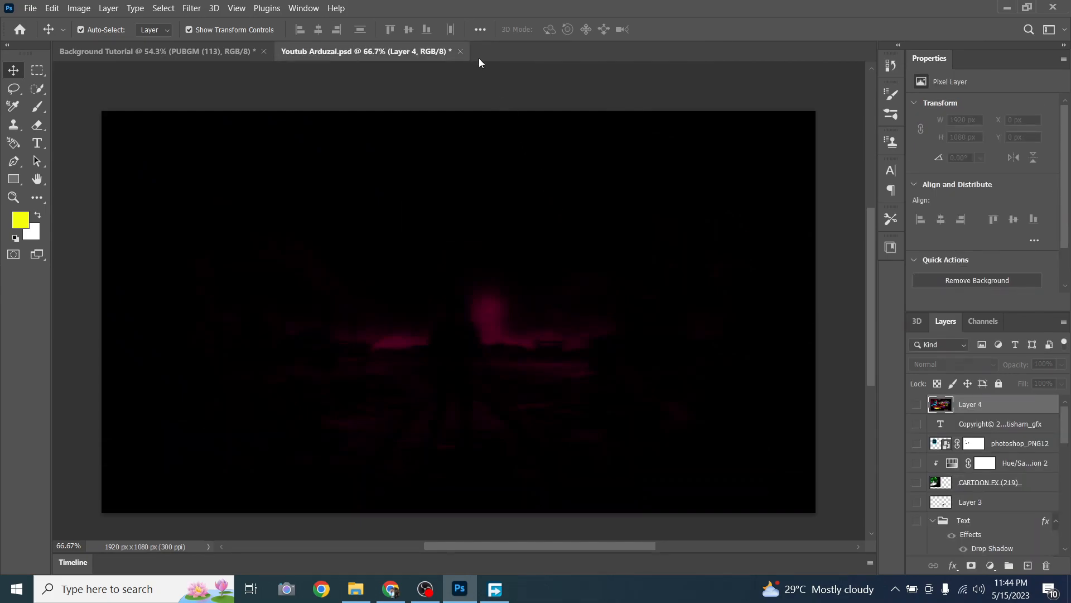
pyautogui.click(460, 52)
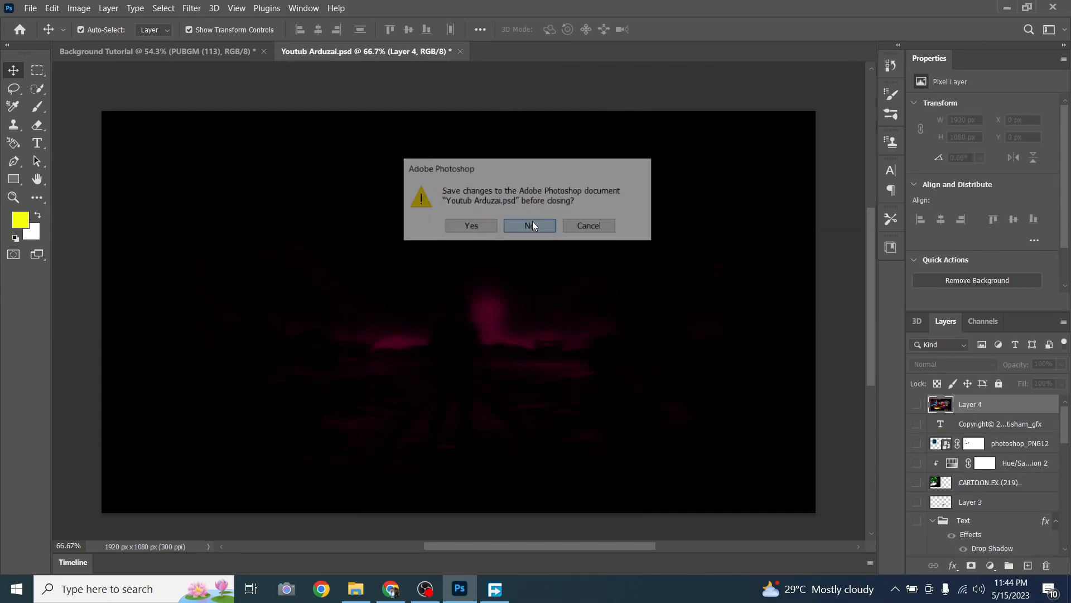
pyautogui.click(532, 224)
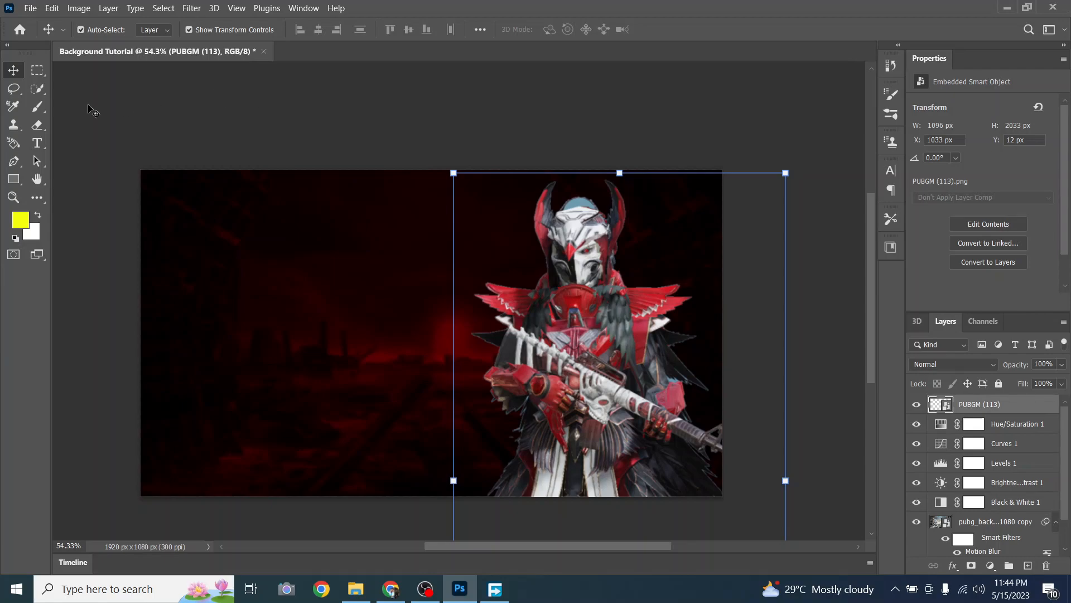
# Return to the list of recent files to look for another example project.
pyautogui.click(537, 286)
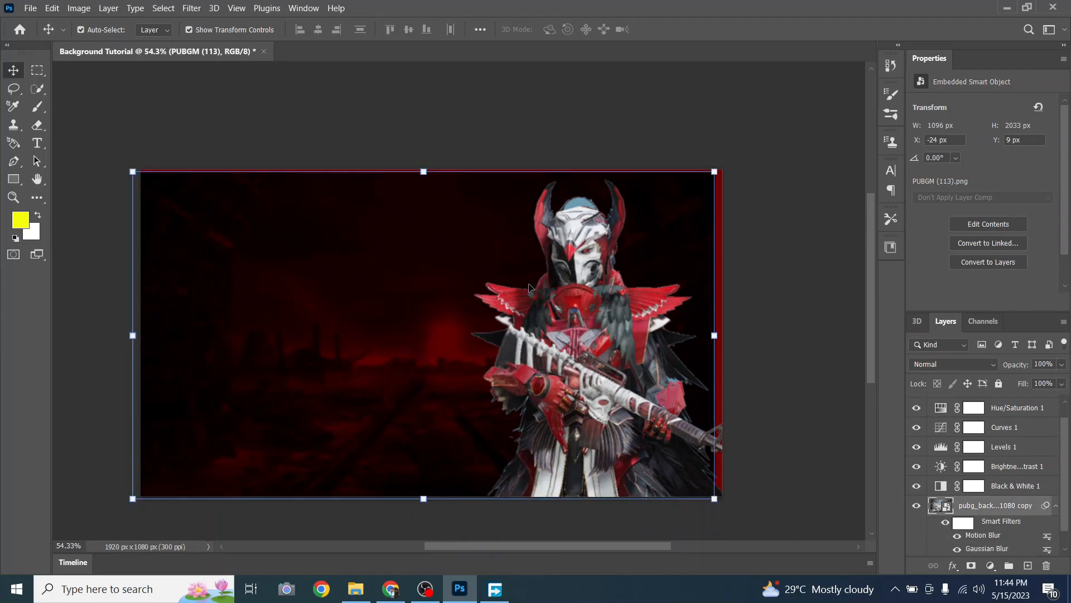
pyautogui.click(20, 29)
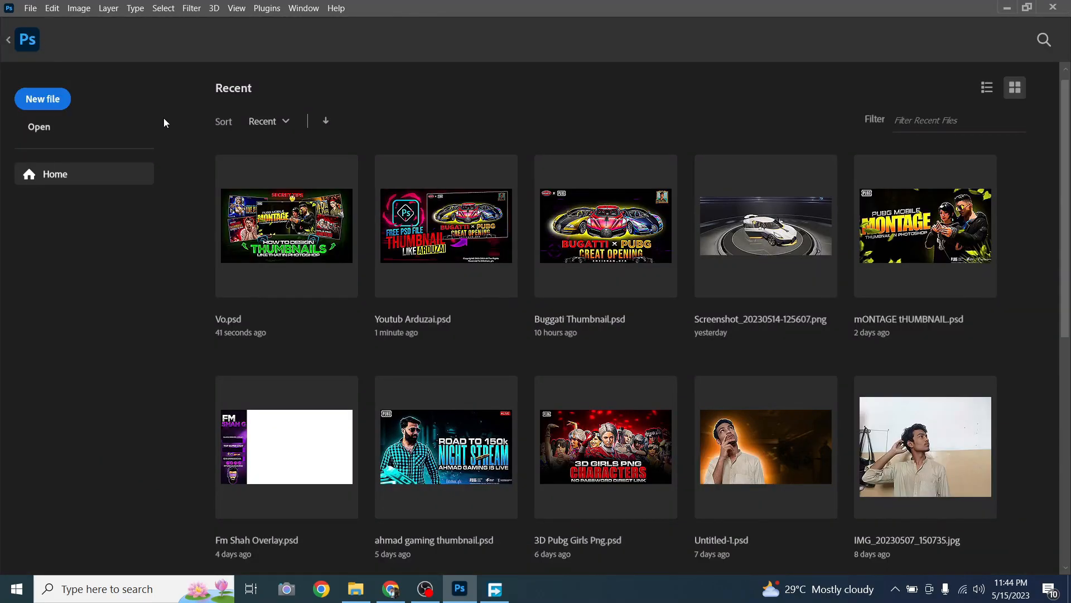